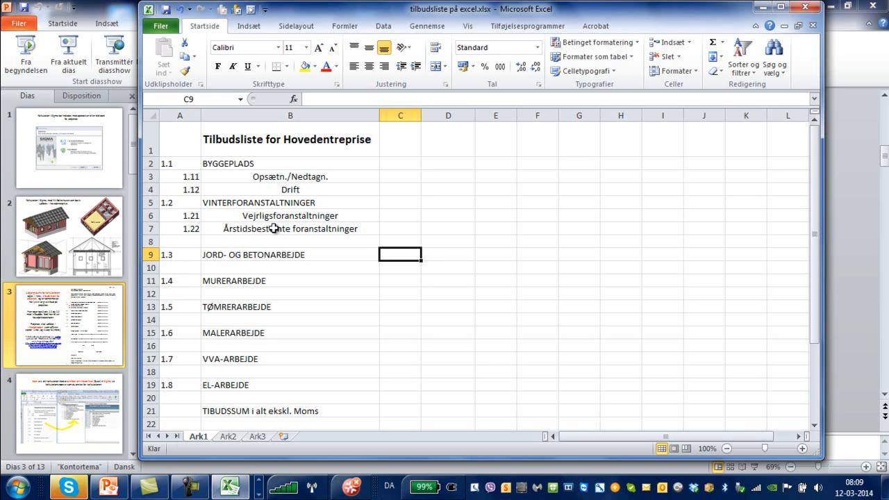
# Insert an empty column before column A in the tender list.
pyautogui.scroll(-2, 248, 259)
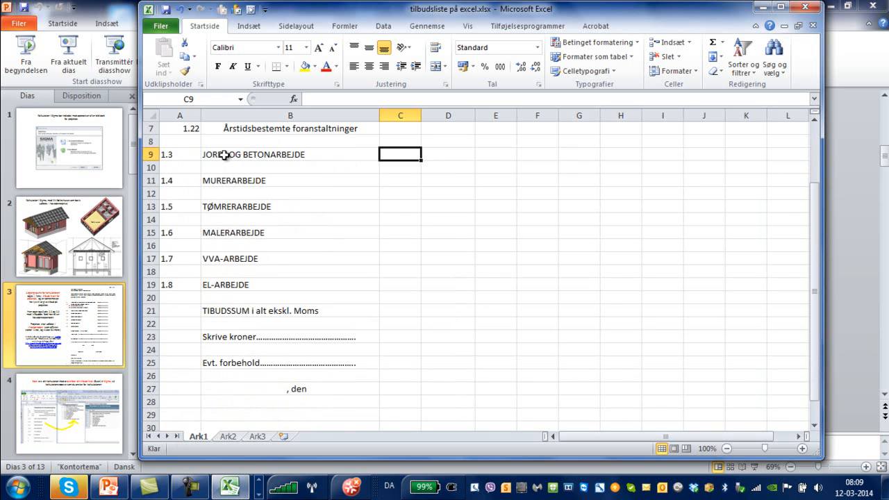
pyautogui.scroll(2, 270, 331)
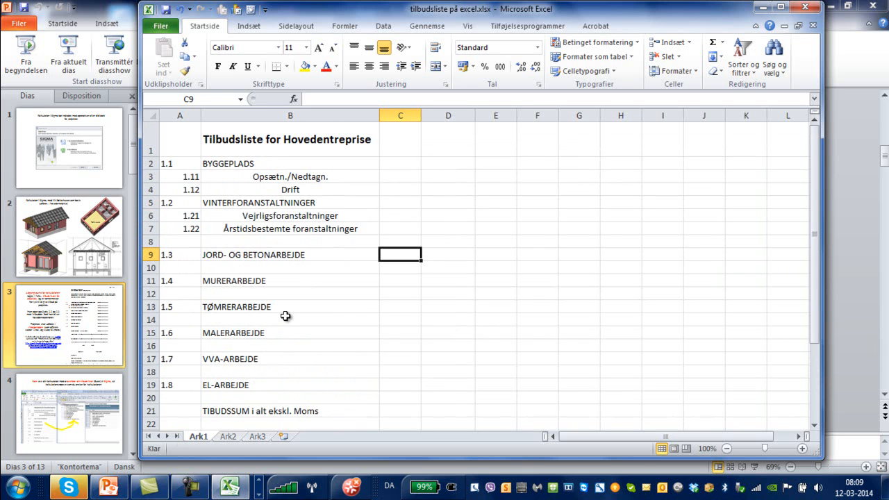
pyautogui.click(174, 115)
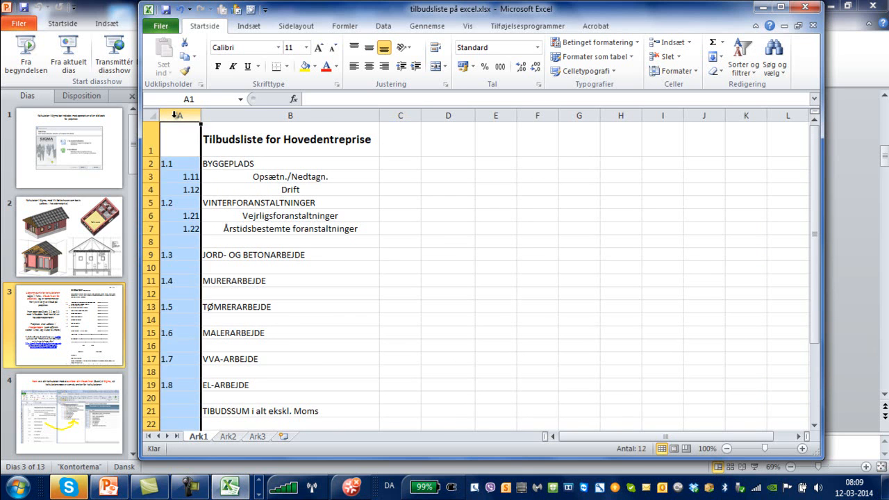
pyautogui.rightClick(176, 118)
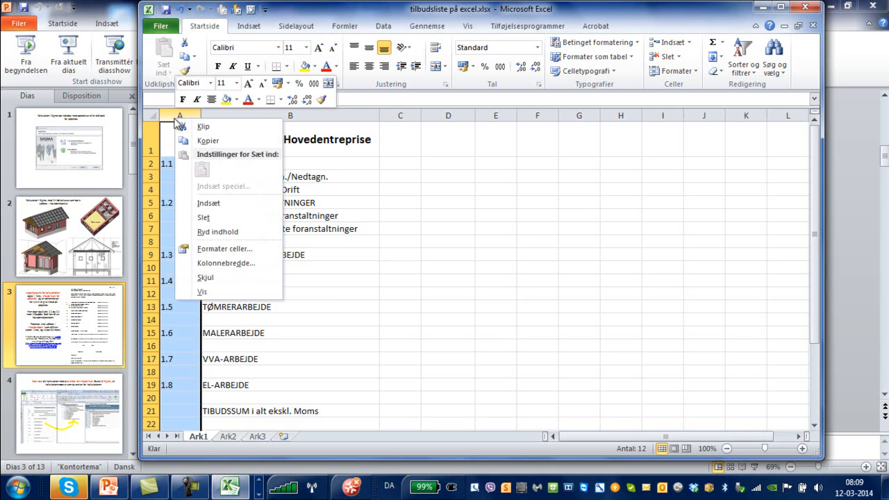
pyautogui.click(207, 203)
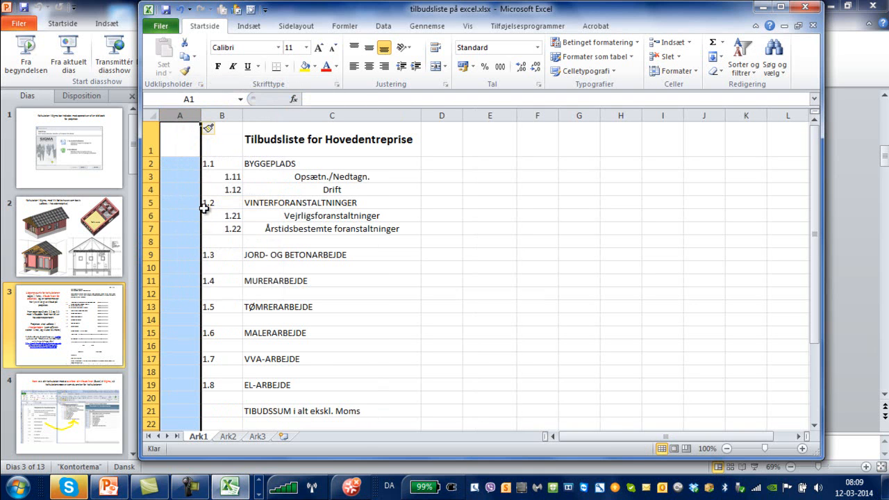
# Fill the new column A with hierarchy levels: 0 for the title, 1 for each main heading and 2 for each subheading.
pyautogui.click(179, 143)
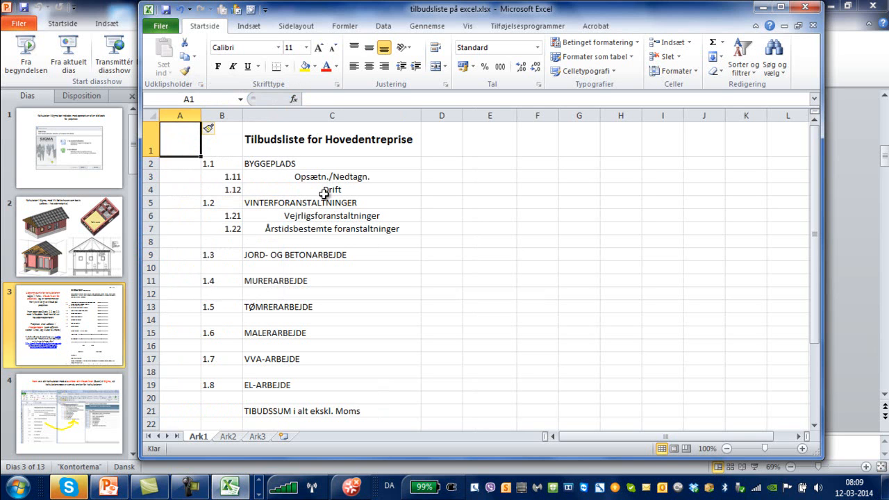
pyautogui.write('0')
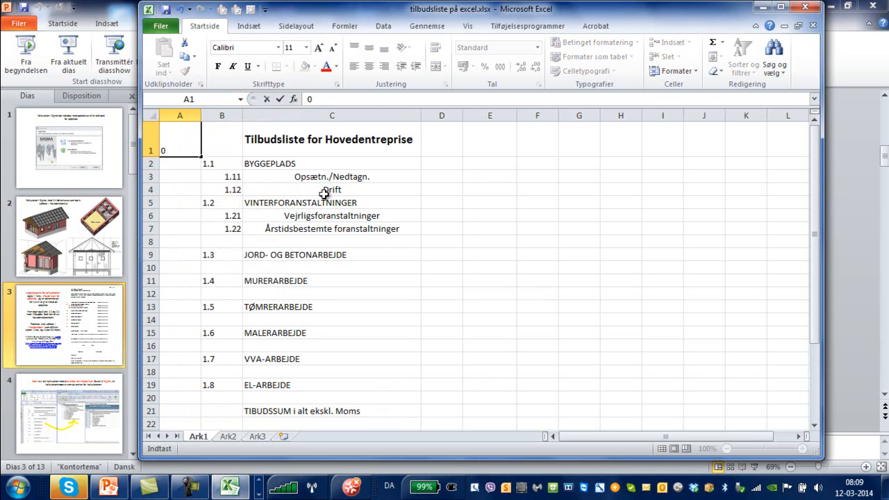
pyautogui.press('Return')
pyautogui.press('Up')
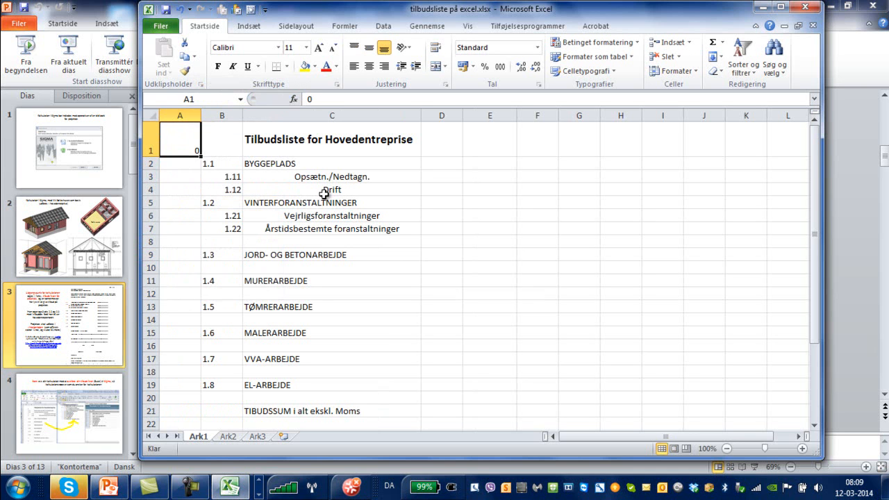
pyautogui.press('F2')
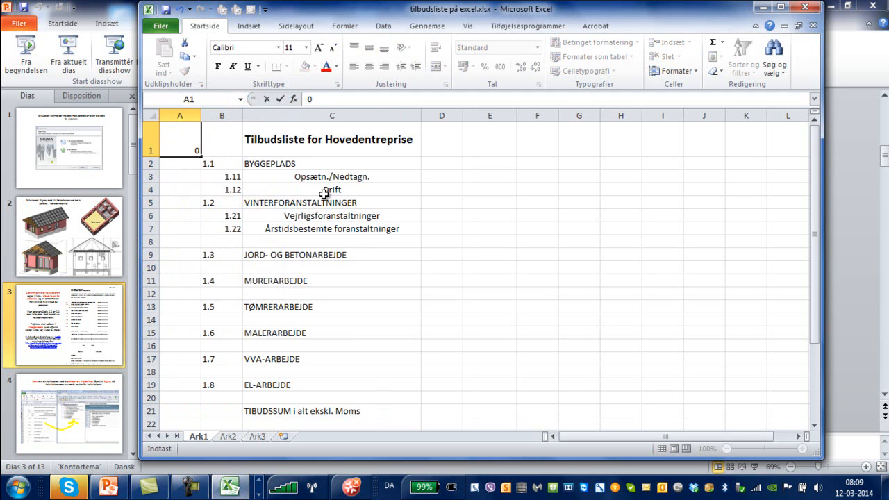
pyautogui.press('Return')
pyautogui.write('1')
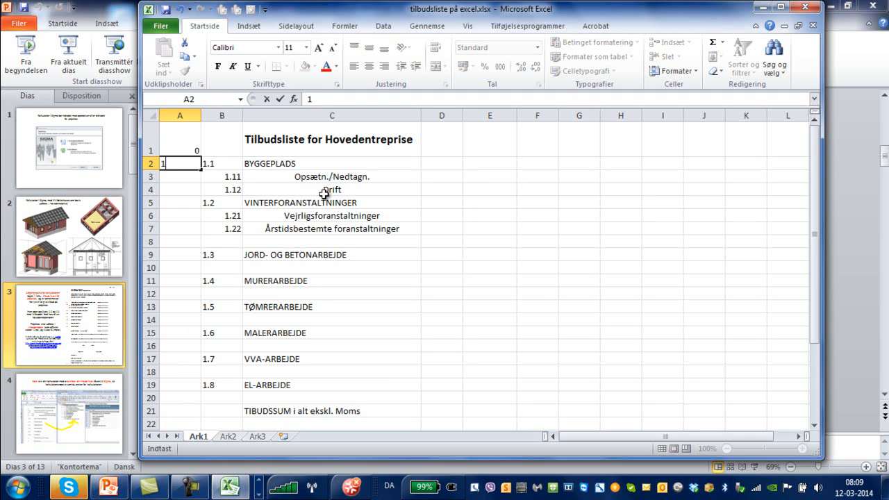
pyautogui.press('Return')
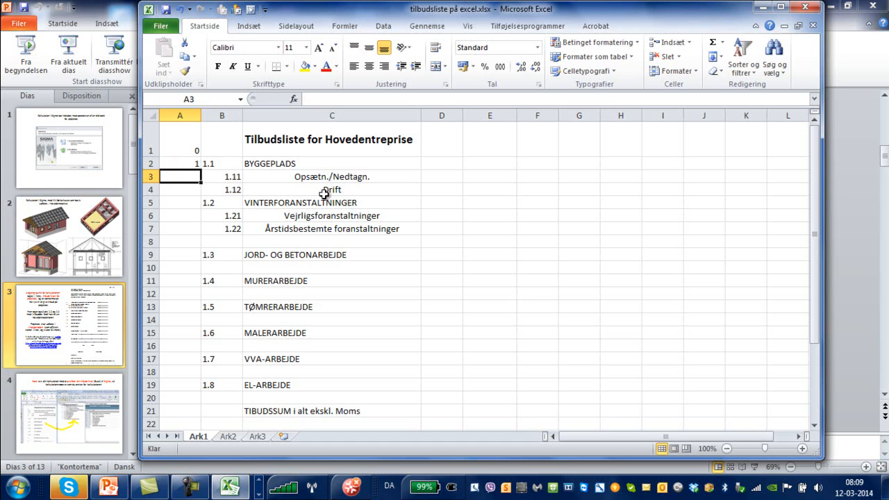
pyautogui.write('2')
pyautogui.press('Return')
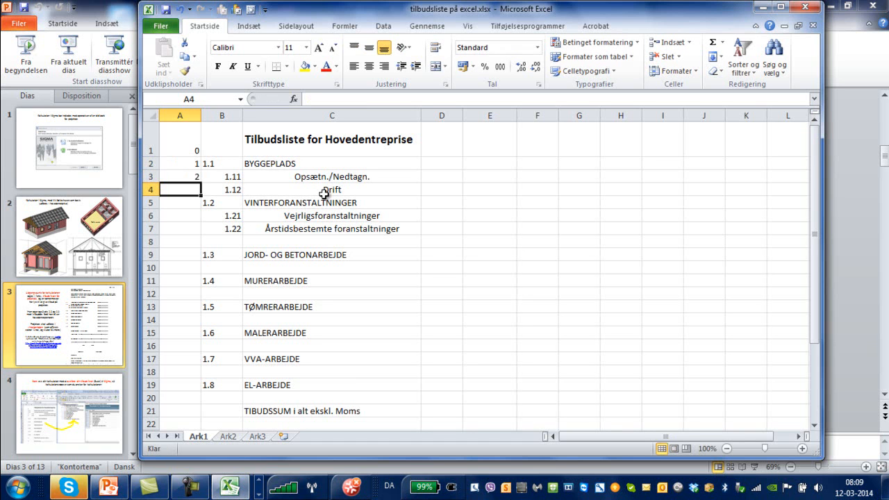
pyautogui.write('2')
pyautogui.press('Return')
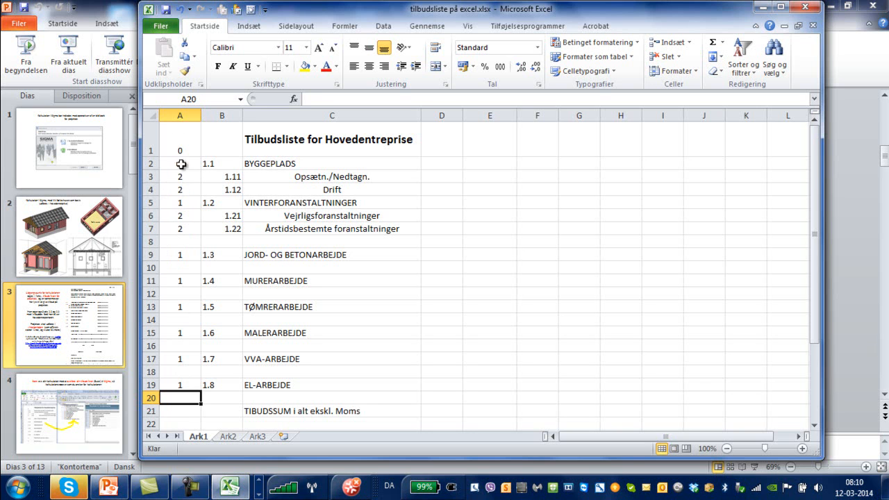
# Copy the tender list range A1:C19, including the level numbers.
pyautogui.moveTo(178, 140); pyautogui.dragTo(374, 384)
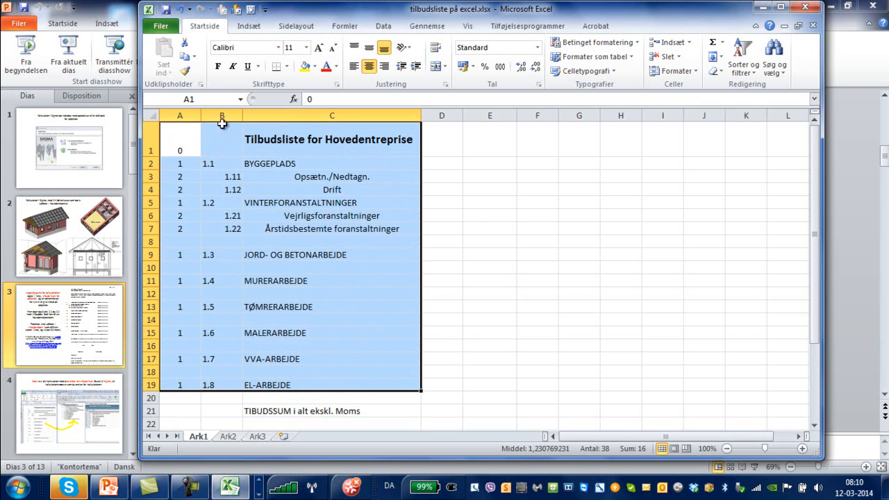
pyautogui.click(187, 56)
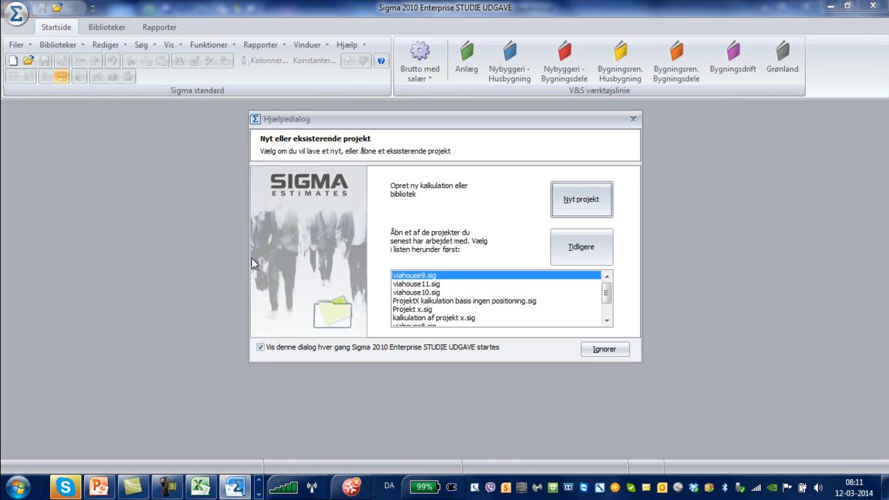
# Start a new project in Sigma as a standard calculation (Ny standard kalkulation).
pyautogui.click(582, 202)
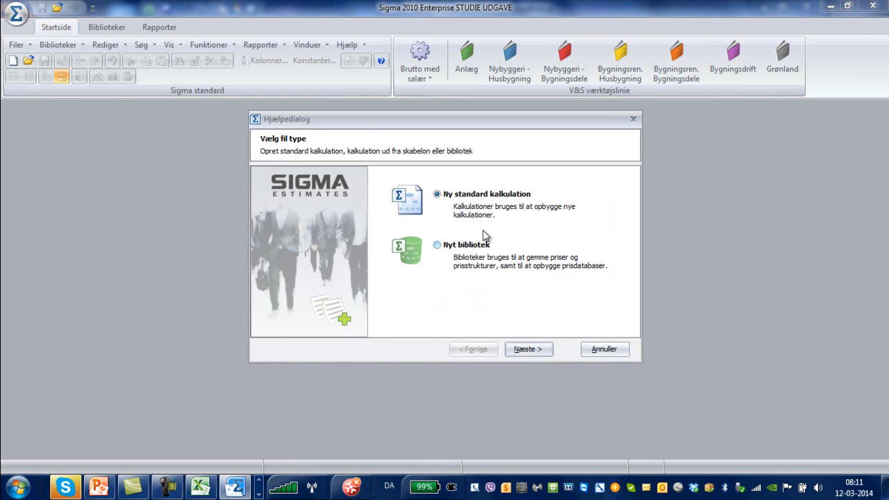
pyautogui.click(528, 350)
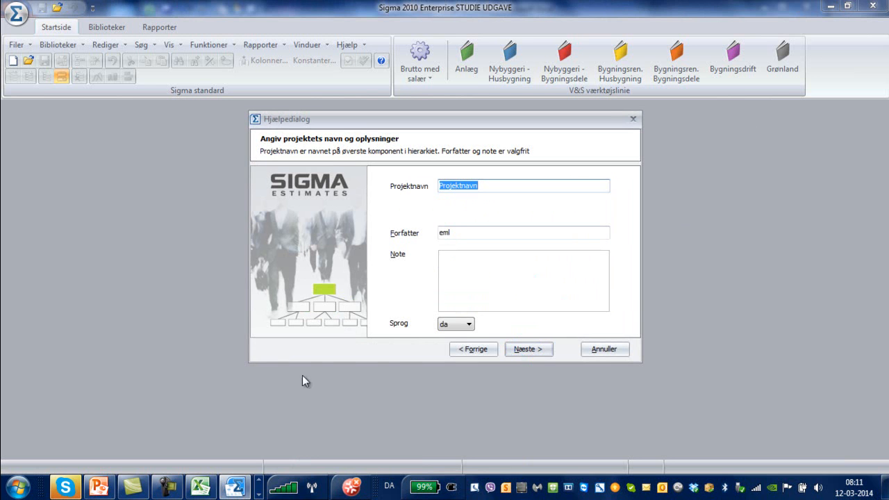
# Copy the title "Tilbudsliste for Hovedentreprise" from cell C1 in Excel and paste it as the project name in Sigma.
pyautogui.click(199, 479)
pyautogui.click(273, 142)
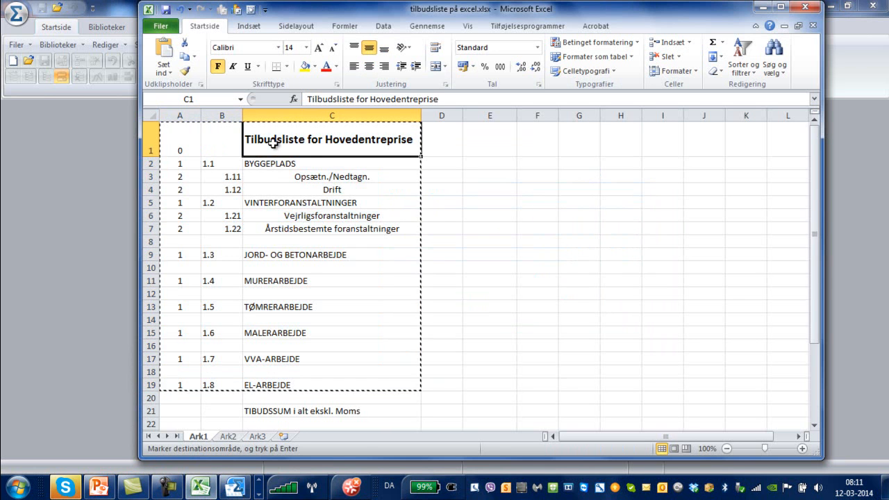
pyautogui.rightClick(273, 141)
pyautogui.click(300, 165)
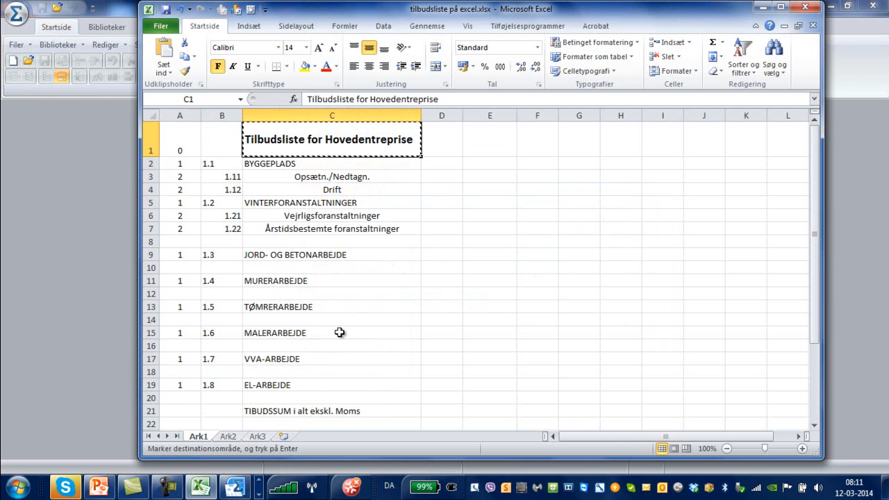
pyautogui.click(235, 486)
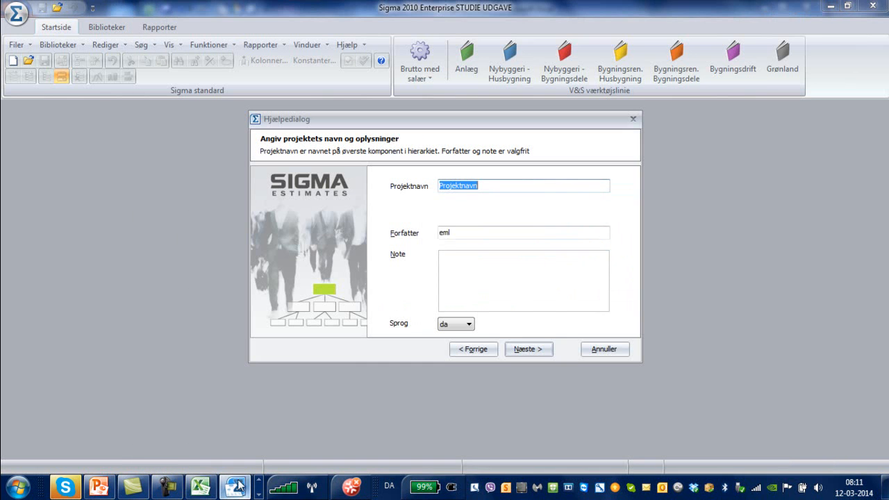
pyautogui.rightClick(472, 188)
pyautogui.click(506, 244)
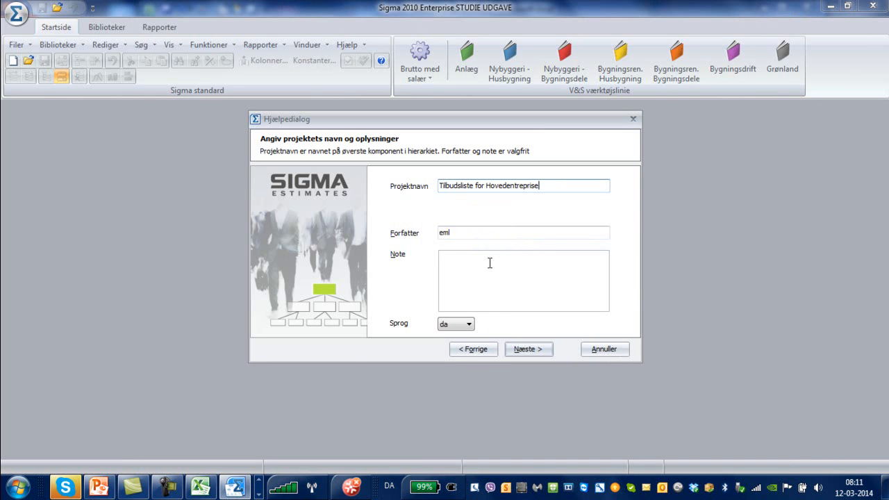
# Leave the main headings blank and complete the wizard to create the calculation.
pyautogui.click(517, 347)
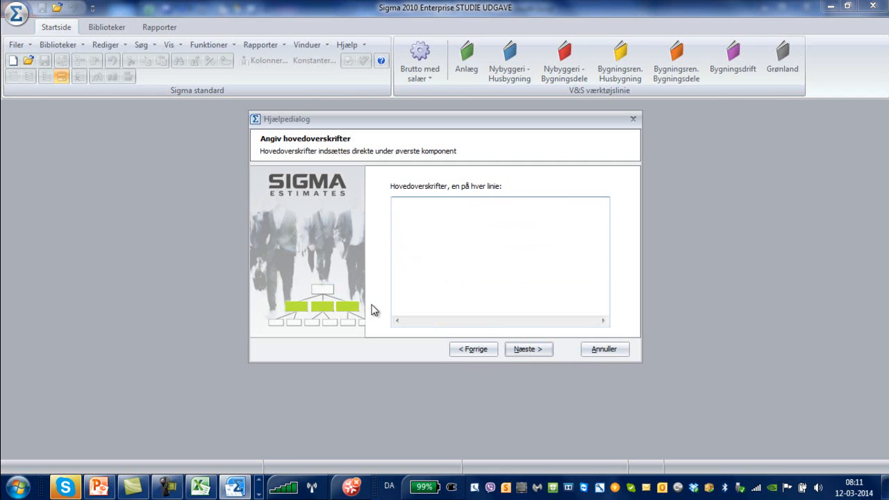
pyautogui.click(524, 352)
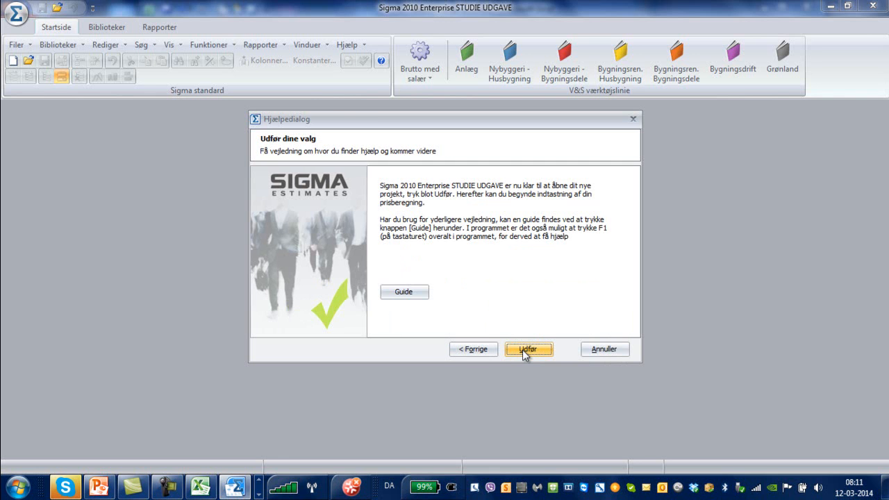
pyautogui.click(526, 351)
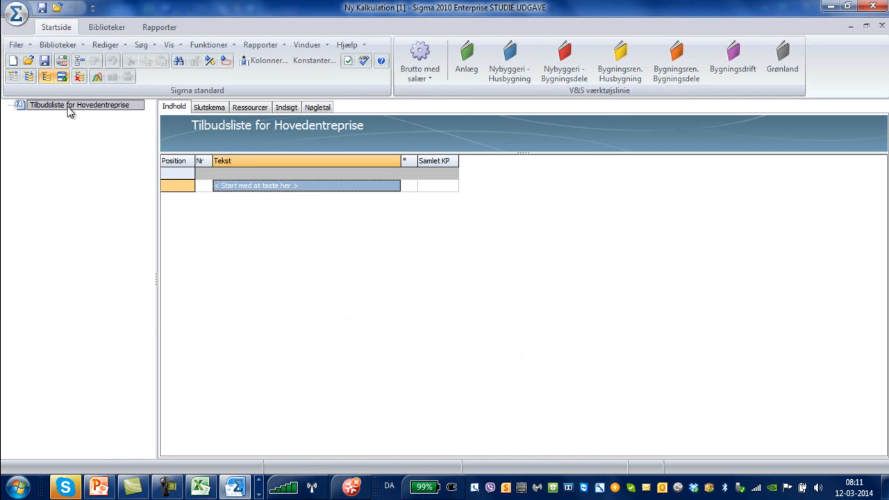
# Return to the Excel tender list and copy the range A1:C19 with levels, numbers and texts.
pyautogui.click(830, 6)
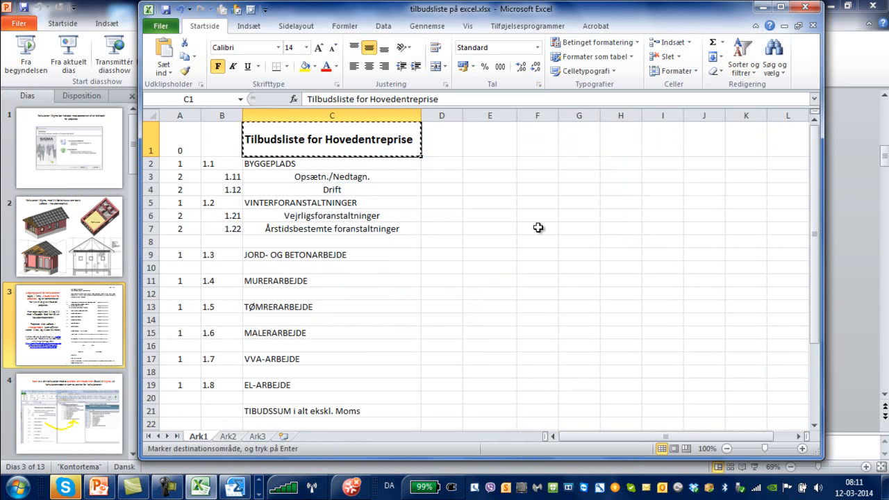
pyautogui.press('Escape')
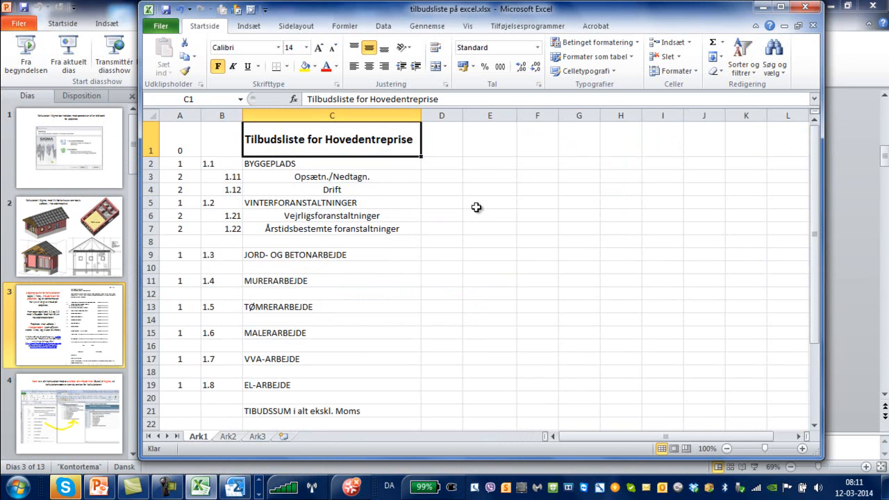
pyautogui.moveTo(184, 143)
pyautogui.mouseDown()
pyautogui.moveTo(373, 159)
pyautogui.moveTo(370, 382)
pyautogui.mouseUp()
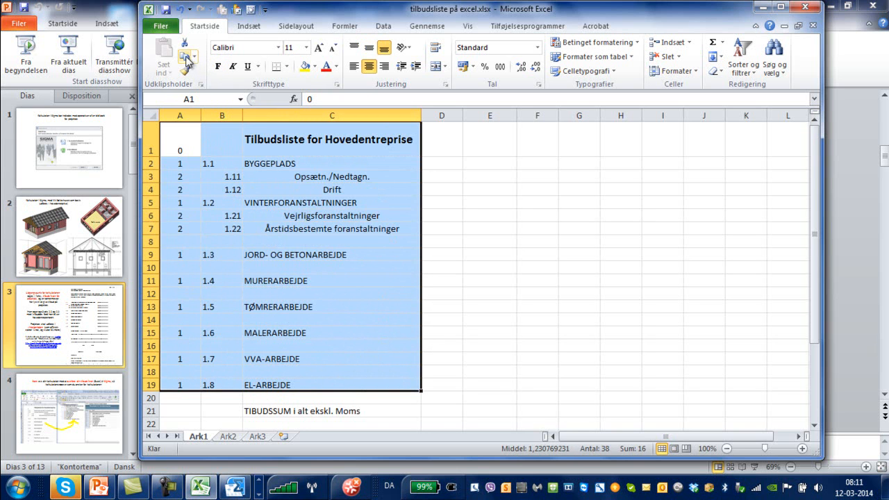
pyautogui.click(185, 55)
# Switch to Sigma and start a special paste from Excel (Indsæt fra Excel) into the new calculation.
pyautogui.click(759, 7)
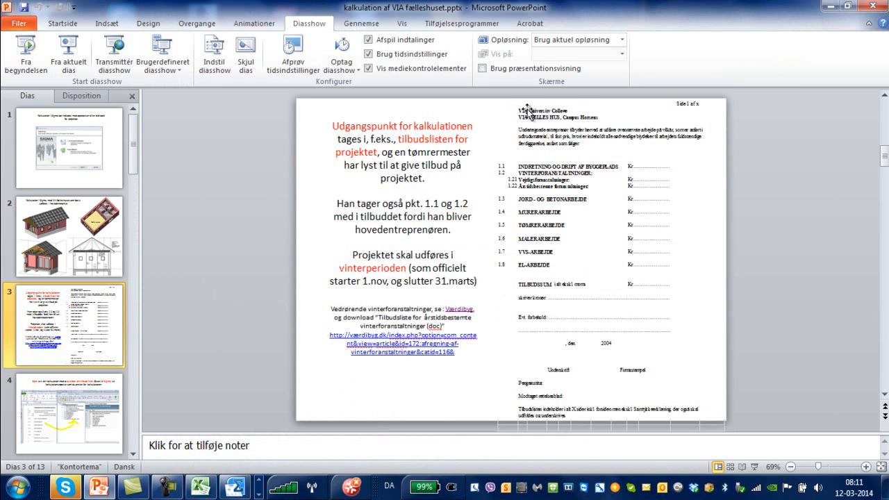
pyautogui.click(234, 486)
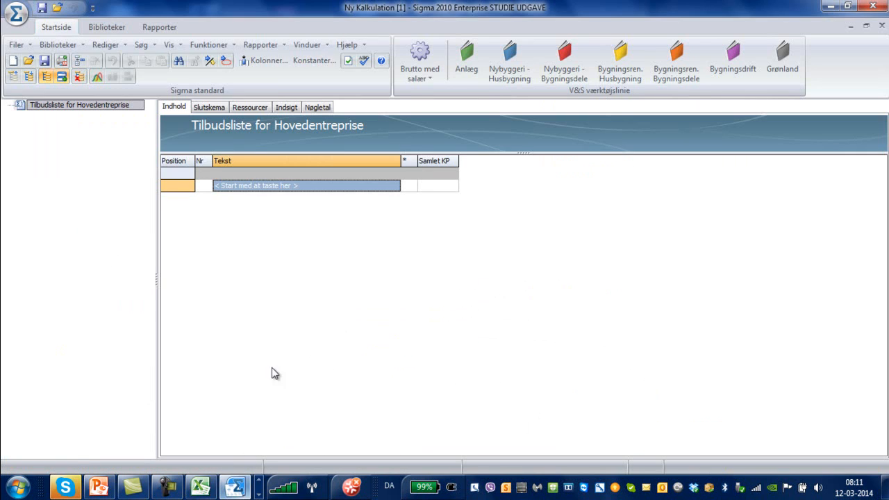
pyautogui.click(105, 44)
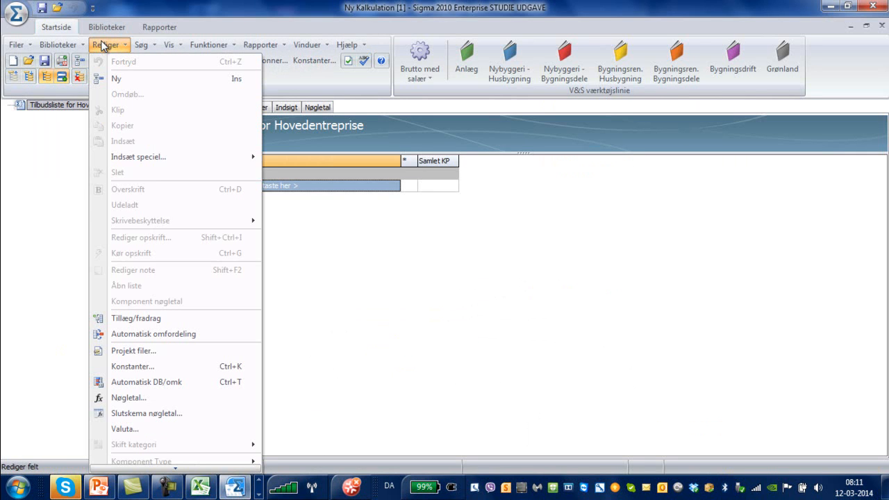
pyautogui.moveTo(139, 157)
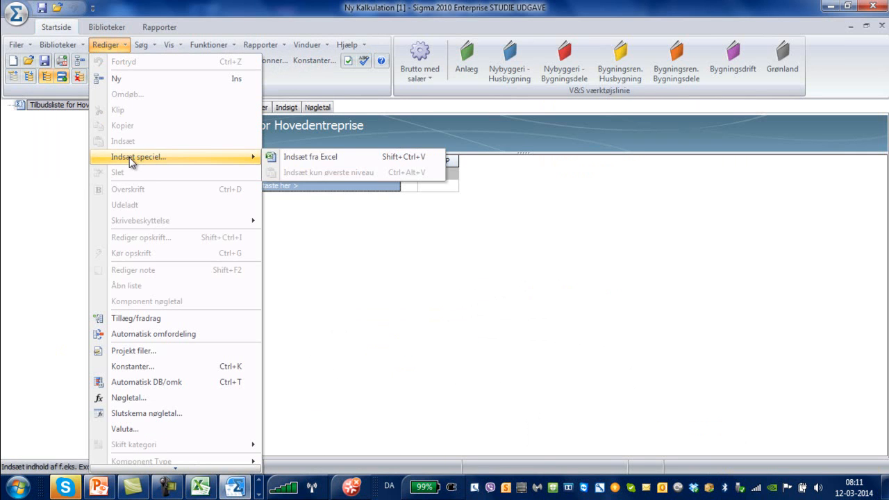
pyautogui.click(291, 156)
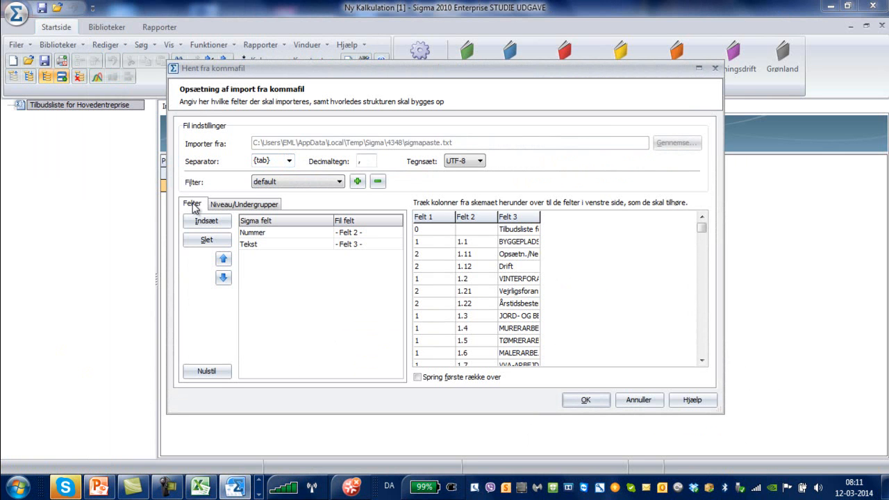
# Check the level settings for the import, widen the Felt 3 preview column and skip the first row.
pyautogui.click(228, 207)
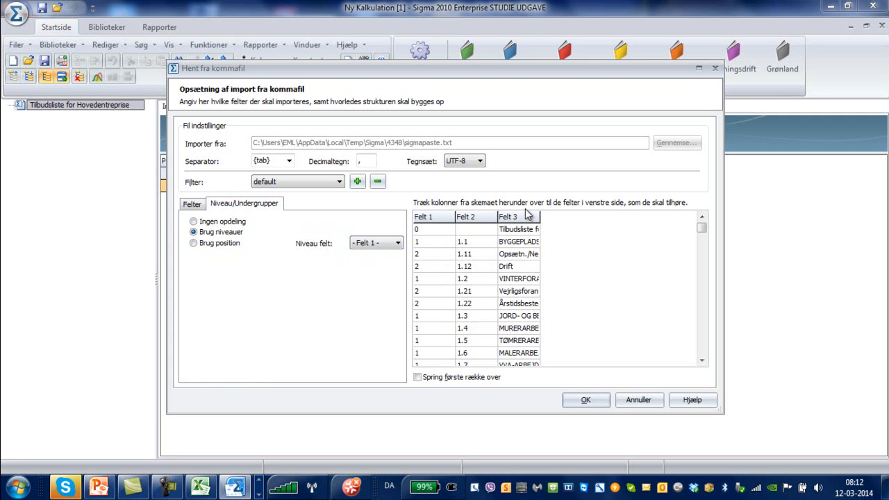
pyautogui.moveTo(539, 216); pyautogui.dragTo(580, 218)
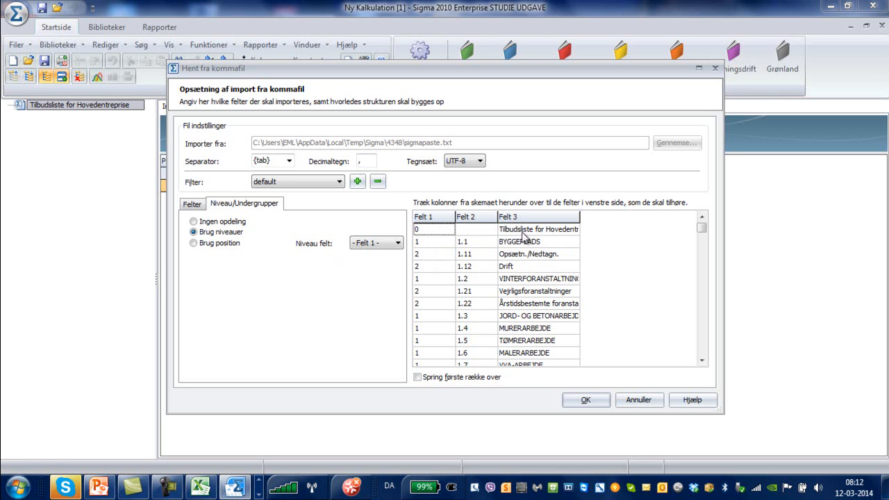
pyautogui.click(418, 378)
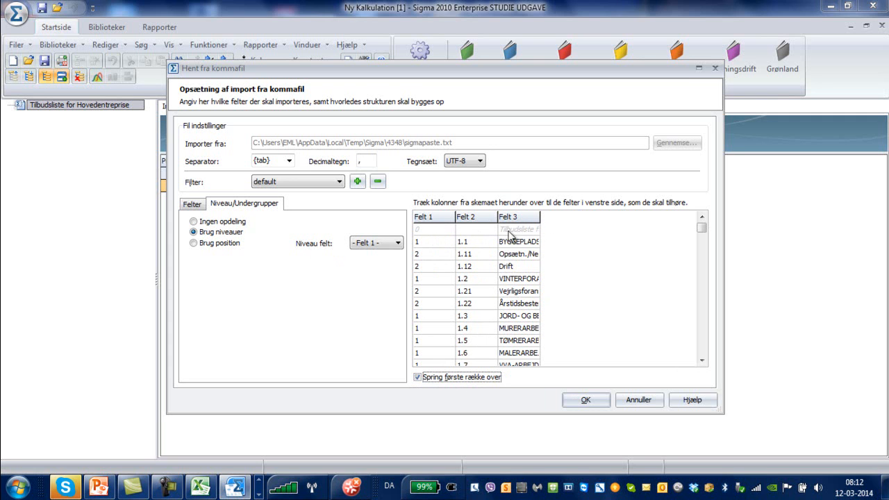
# Map Felt 2 to Nummer and Felt 3 to Tekst, and import the tender list structure into the calculation.
pyautogui.click(192, 206)
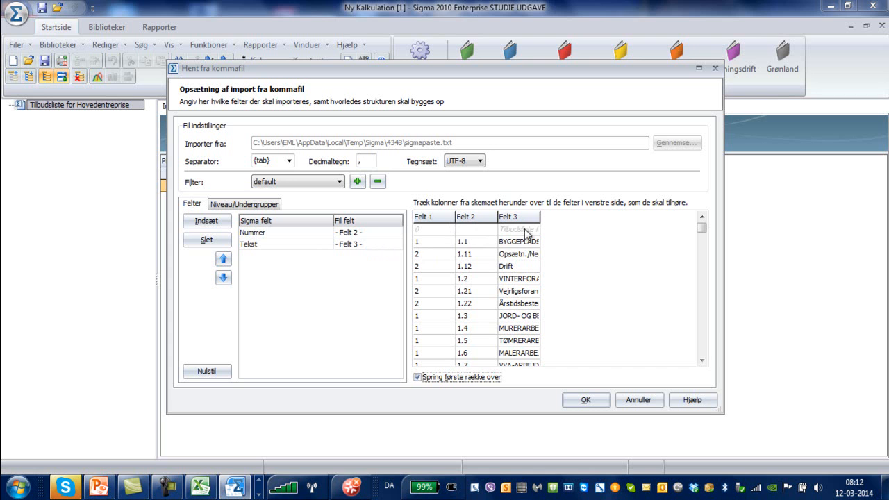
pyautogui.moveTo(479, 222); pyautogui.dragTo(387, 241)
pyautogui.moveTo(511, 220); pyautogui.dragTo(375, 250)
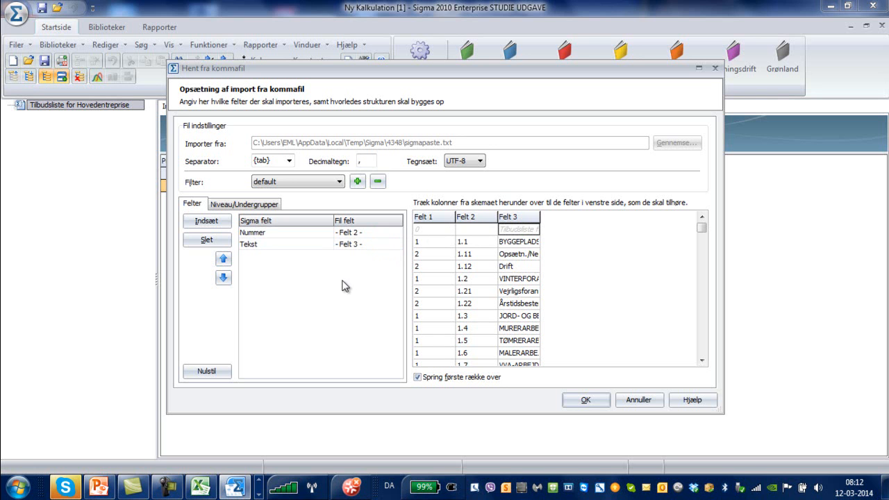
pyautogui.click(586, 402)
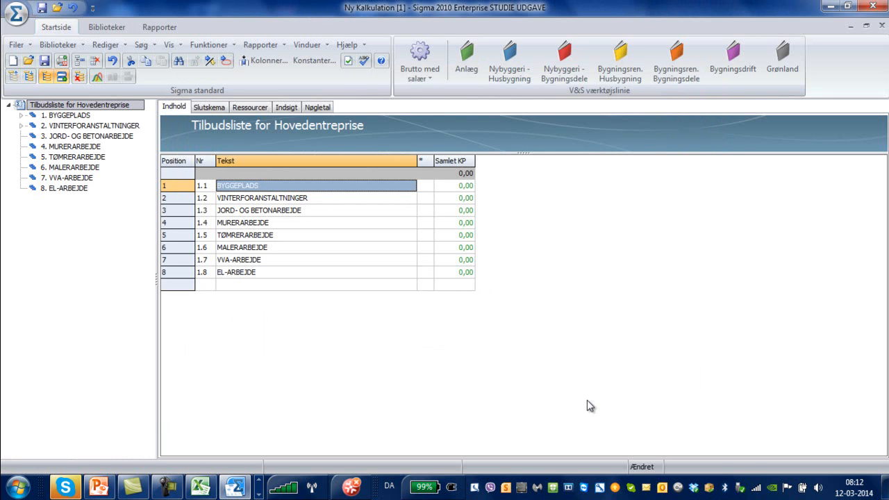
# Expand the BYGGEPLADS and VINTERFORANSTALTNINGER headings, and examine how the imported structure appears in the calculation's Slutskema.
pyautogui.click(22, 116)
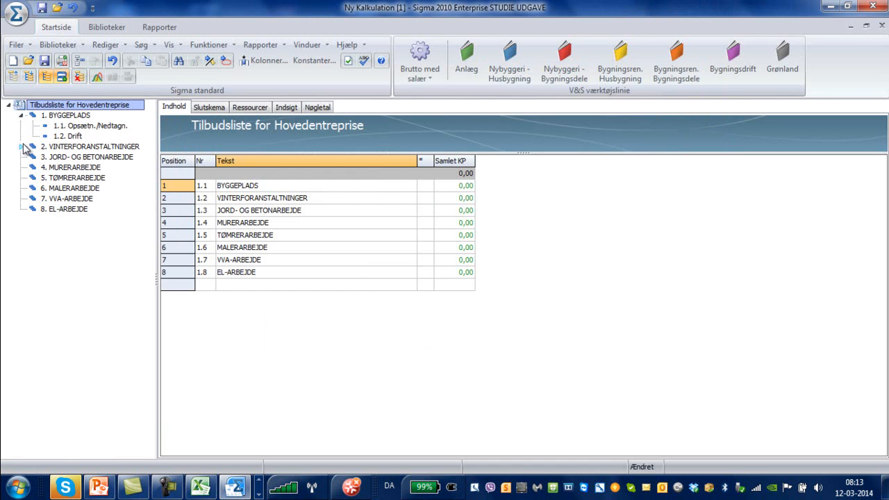
pyautogui.click(21, 146)
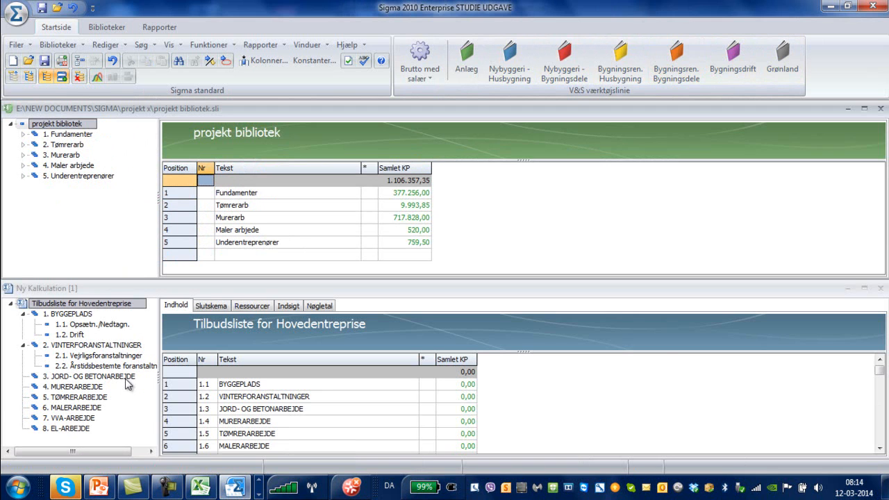
pyautogui.click(211, 307)
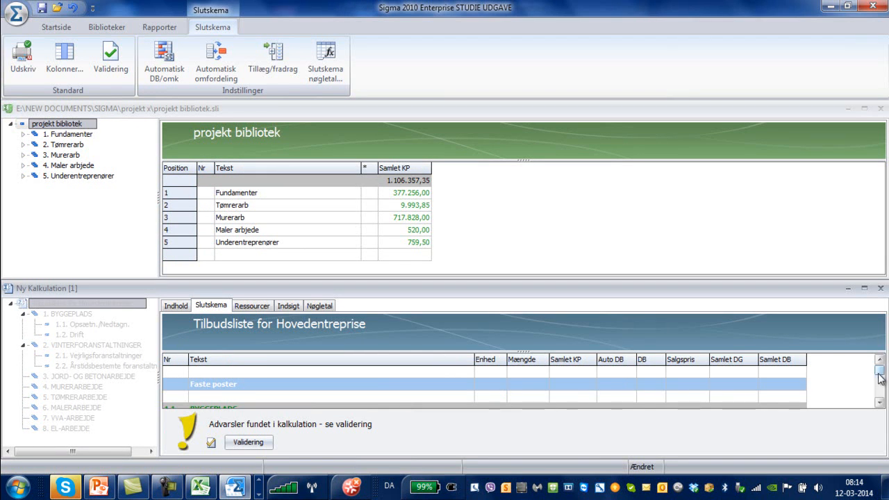
pyautogui.click(880, 402)
pyautogui.click(880, 402)
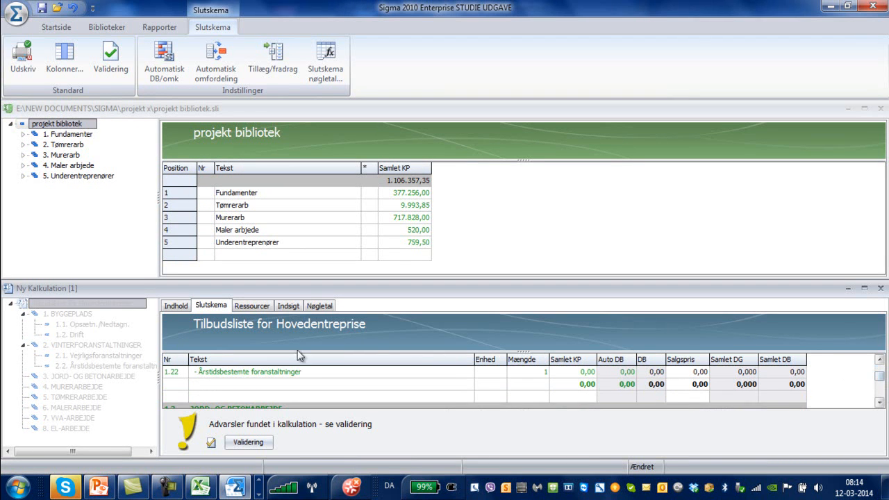
pyautogui.click(175, 307)
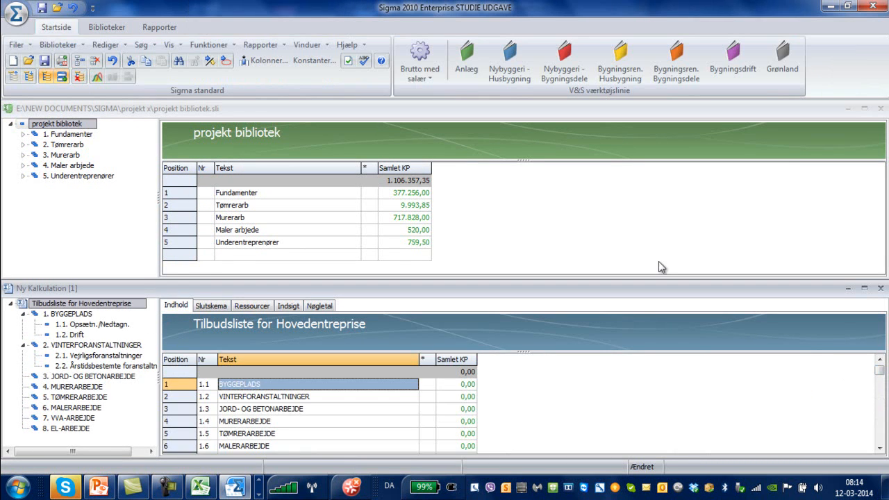
# Minimise the calculation and copy 420 mm hulmur, tegl/190 mm isolering/tegl from the Nybyggeri - Bygningsdele price database, under Ydervægge, into the project library's Murerarb.
pyautogui.click(849, 288)
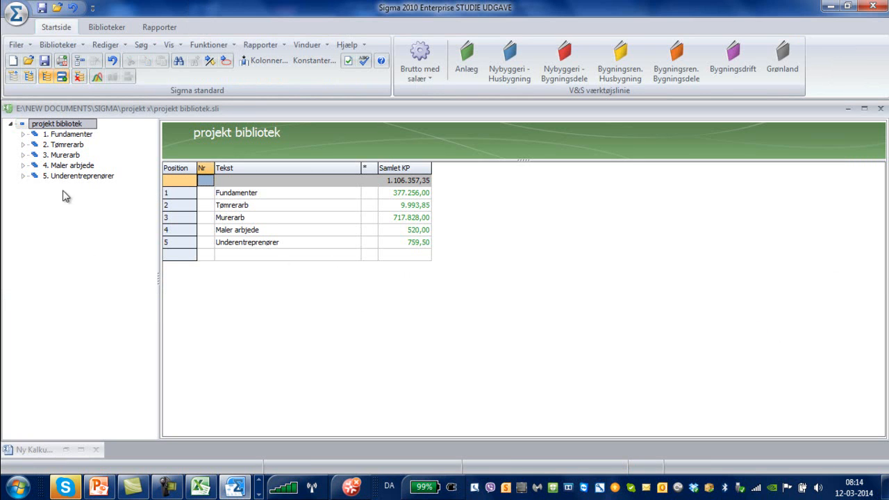
pyautogui.click(561, 76)
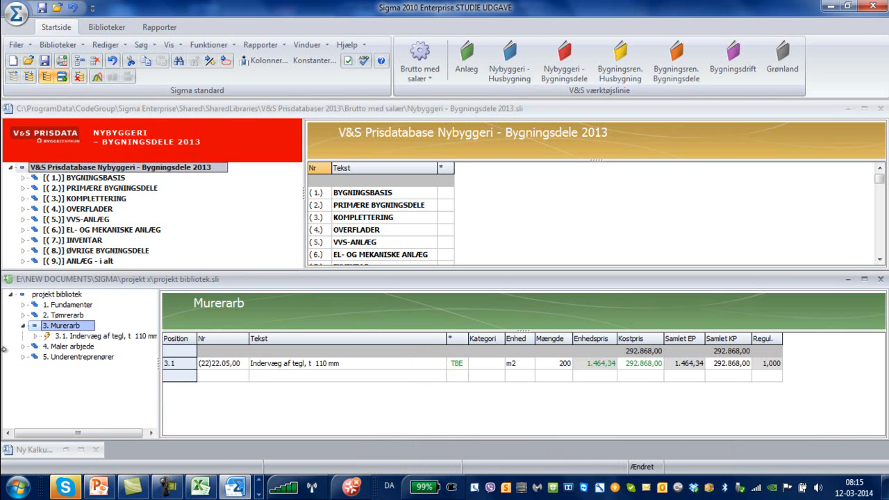
pyautogui.click(23, 187)
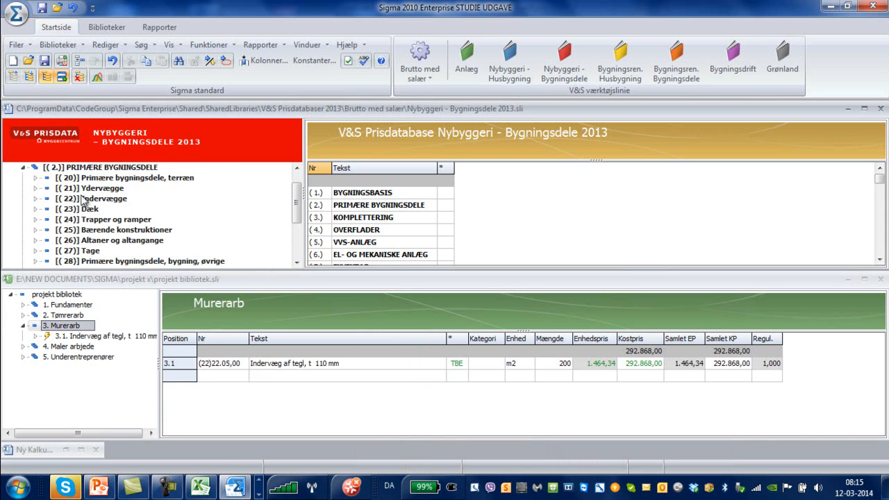
pyautogui.click(36, 188)
pyautogui.scroll(-3, 157, 217)
pyautogui.scroll(-5, 157, 217)
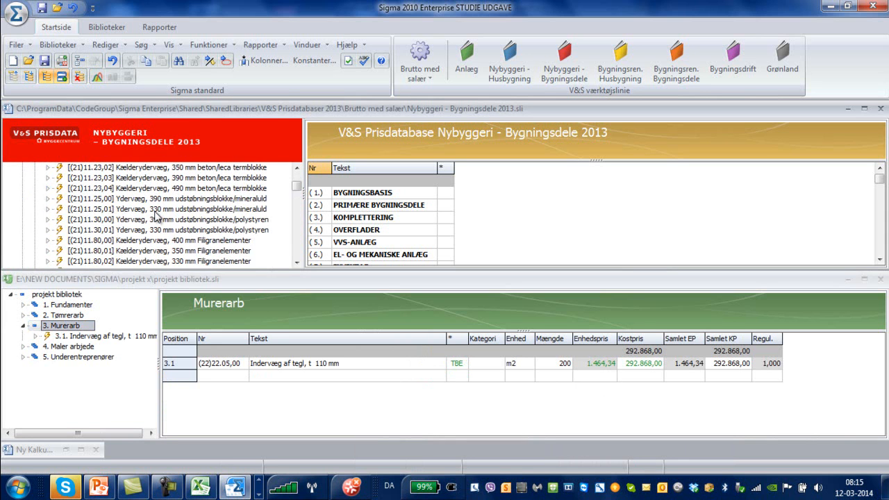
pyautogui.scroll(-3, 143, 227)
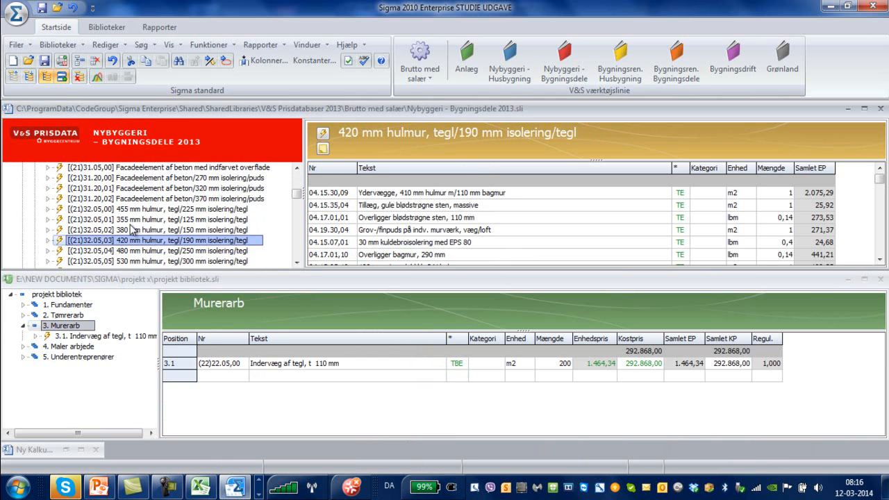
pyautogui.moveTo(97, 241); pyautogui.dragTo(73, 335)
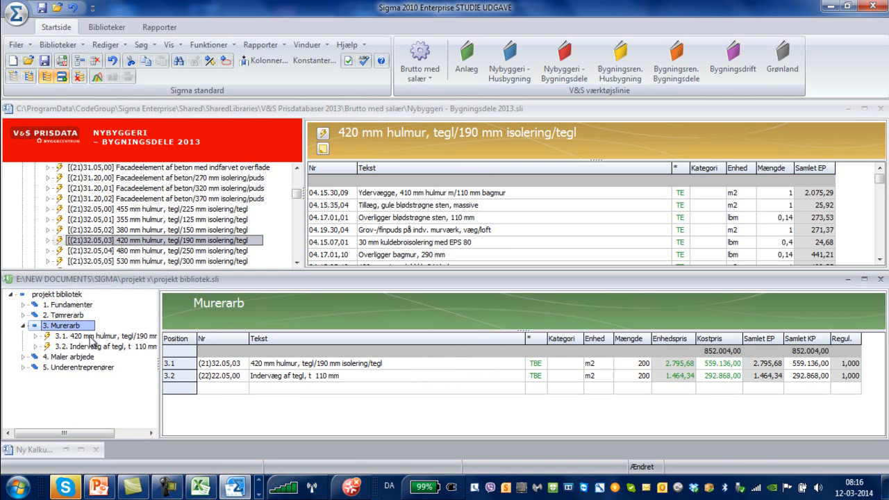
pyautogui.click(91, 337)
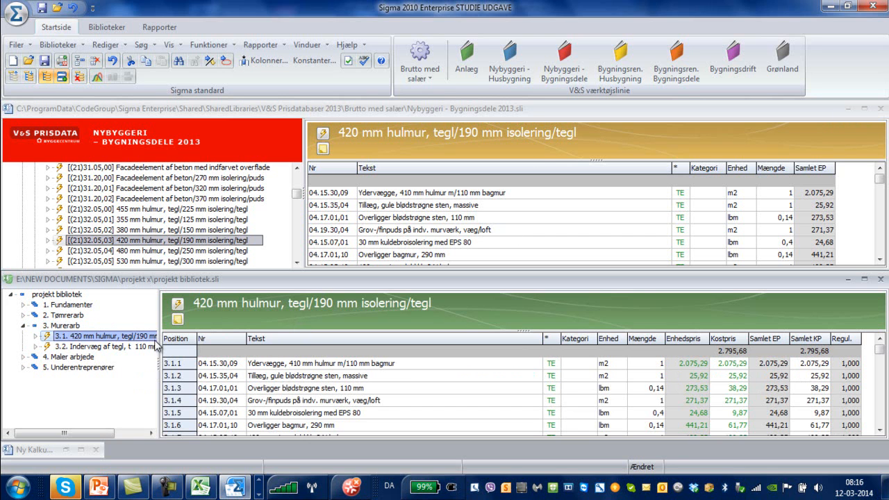
pyautogui.click(23, 326)
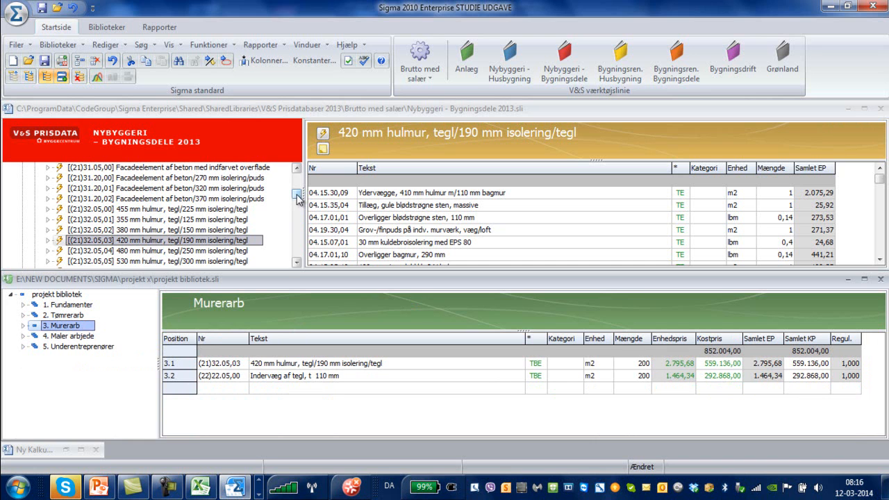
# Locate Vendevindue, træ/alu, 1.188 x 1.188 mm, 3 lags under Komplettering, Ydervægge in the price database.
pyautogui.moveTo(298, 194); pyautogui.dragTo(297, 175)
pyautogui.click(23, 189)
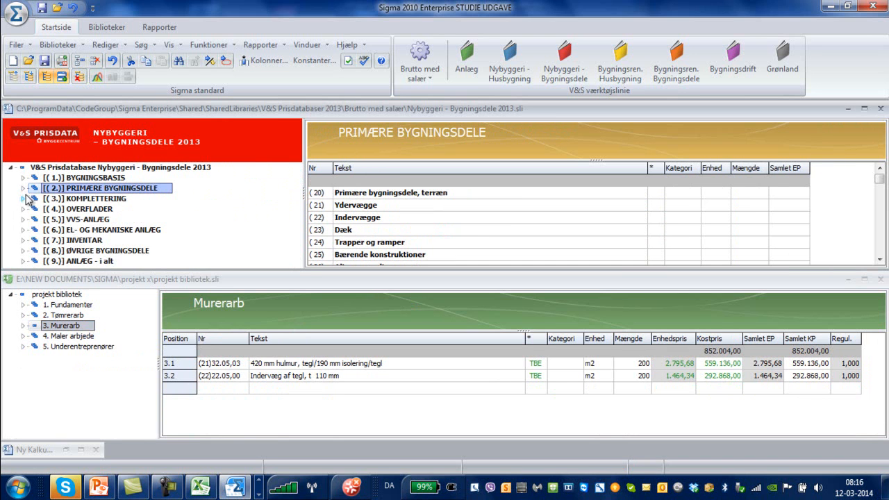
pyautogui.click(23, 199)
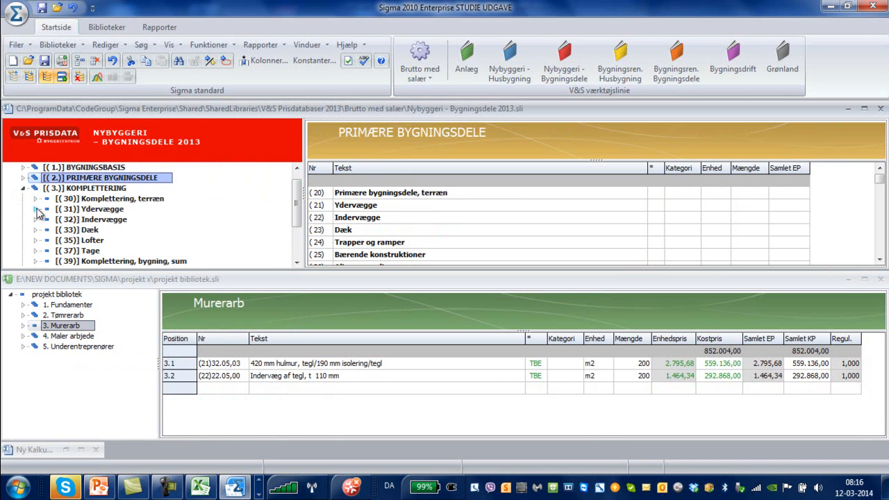
pyautogui.click(35, 209)
pyautogui.scroll(-4, 121, 200)
pyautogui.scroll(-1, 121, 200)
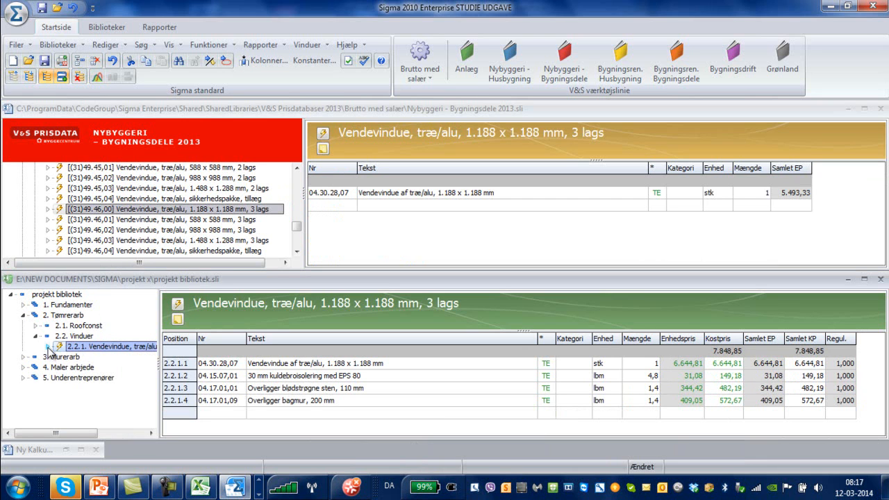
# Check the components of the Vendevindue part under Vinduer in the project library and close the price database.
pyautogui.click(47, 346)
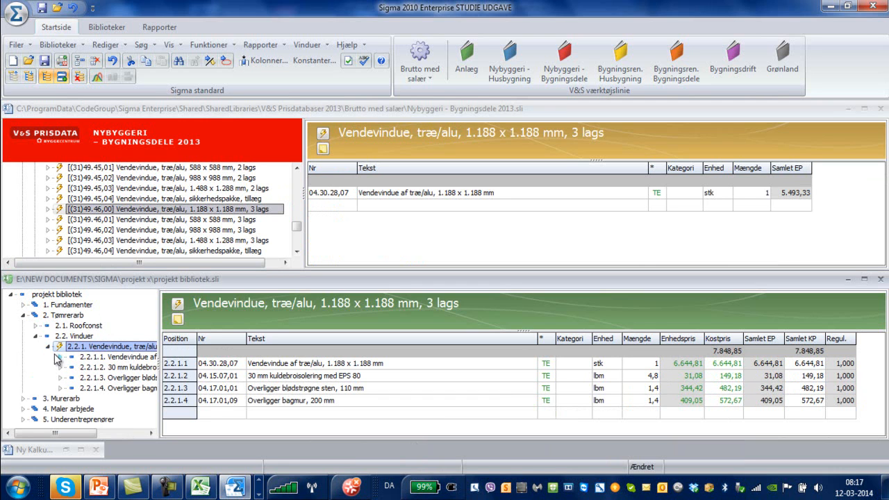
pyautogui.click(46, 347)
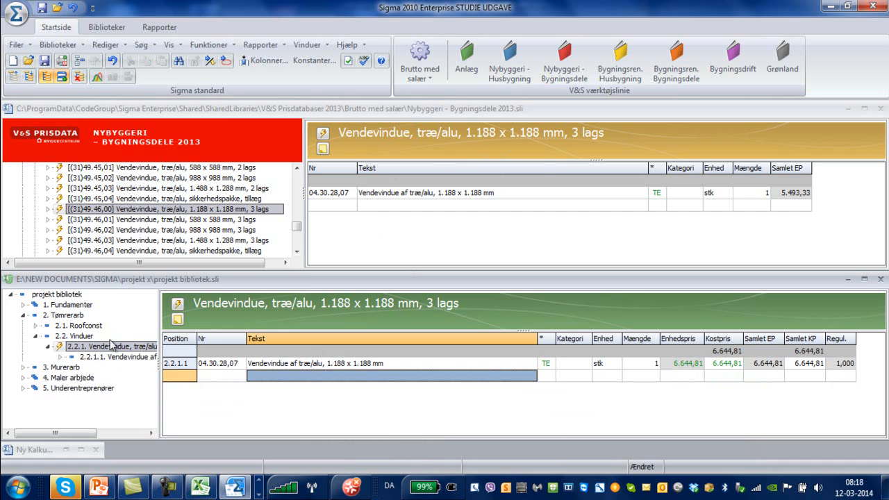
pyautogui.click(872, 111)
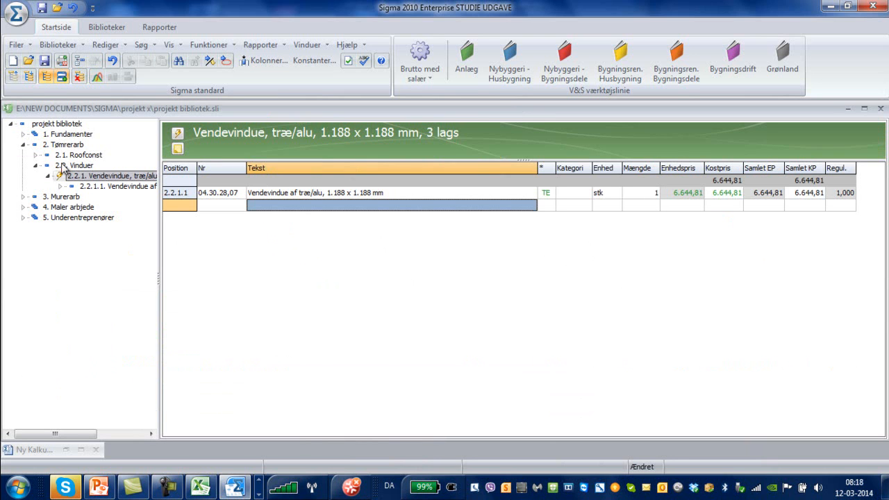
# Move Overligger blødstrøgne sten, 110 mm from the 420 mm hulmur wall under Murerarb into the Vendevindue part under Vinduer.
pyautogui.click(24, 196)
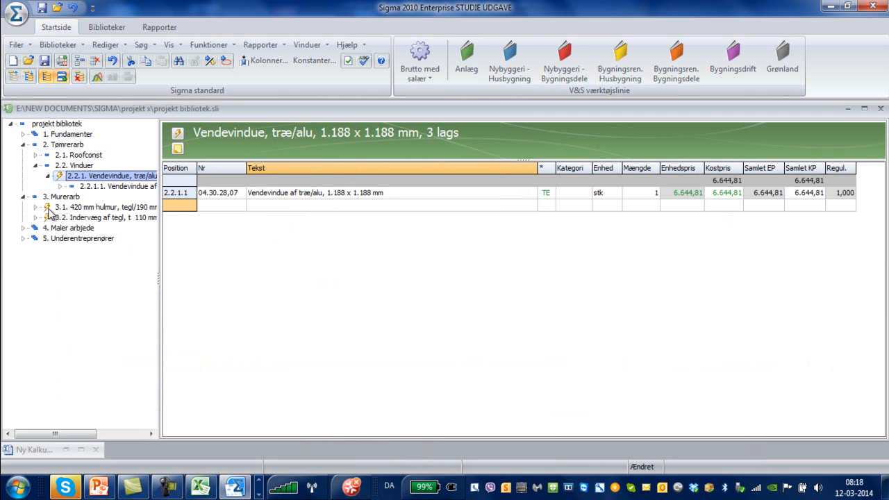
pyautogui.click(73, 208)
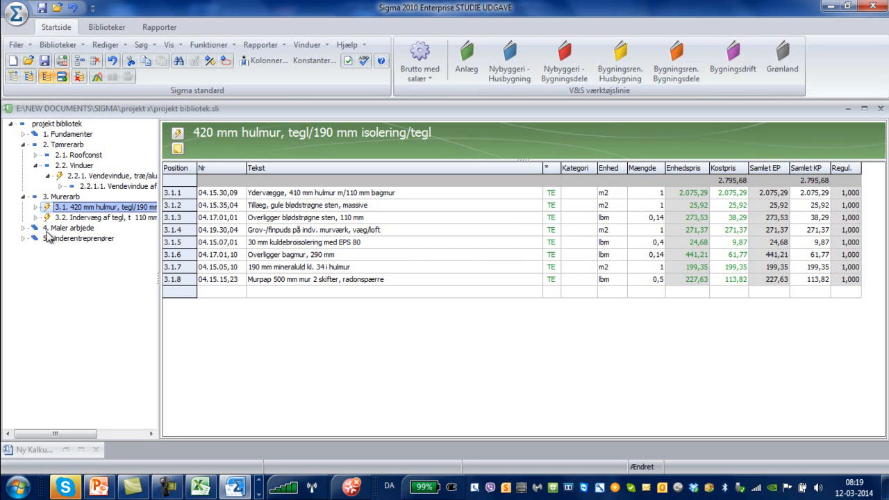
pyautogui.click(35, 207)
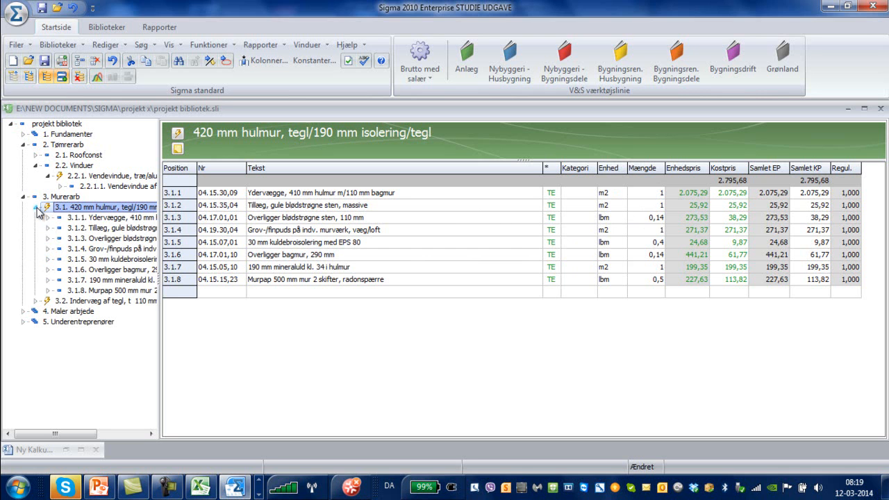
pyautogui.click(104, 238)
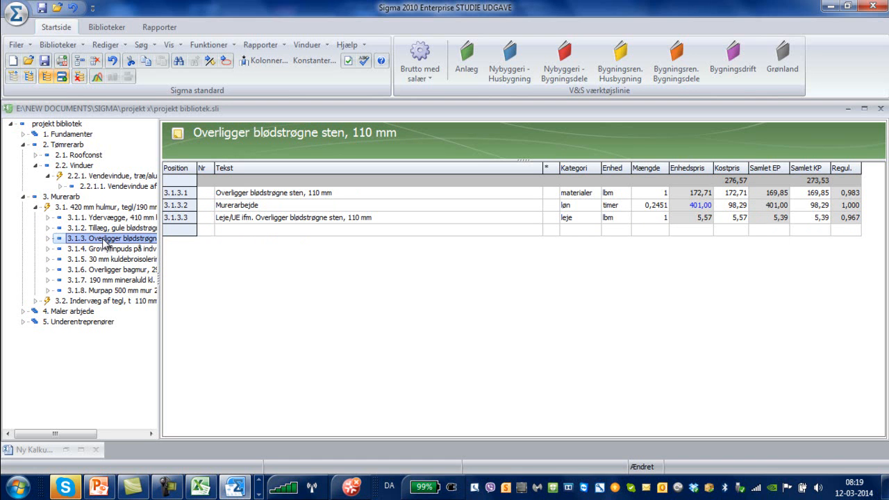
pyautogui.moveTo(104, 244); pyautogui.dragTo(109, 184)
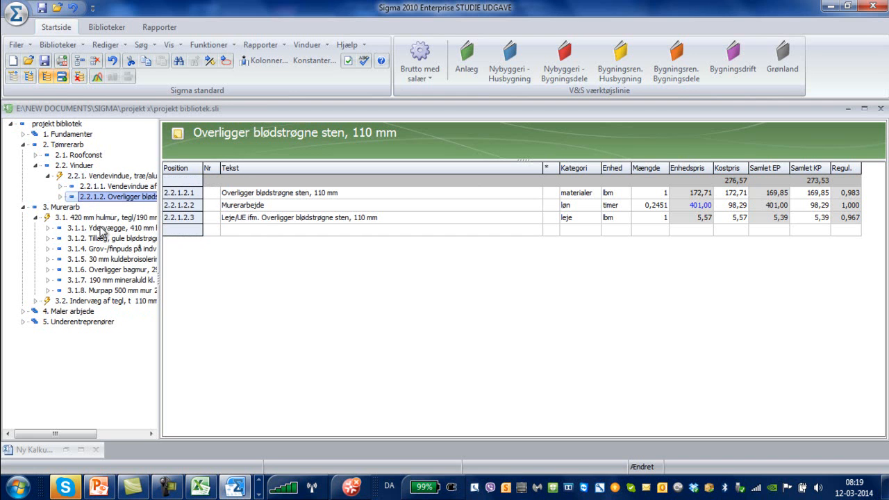
pyautogui.click(106, 177)
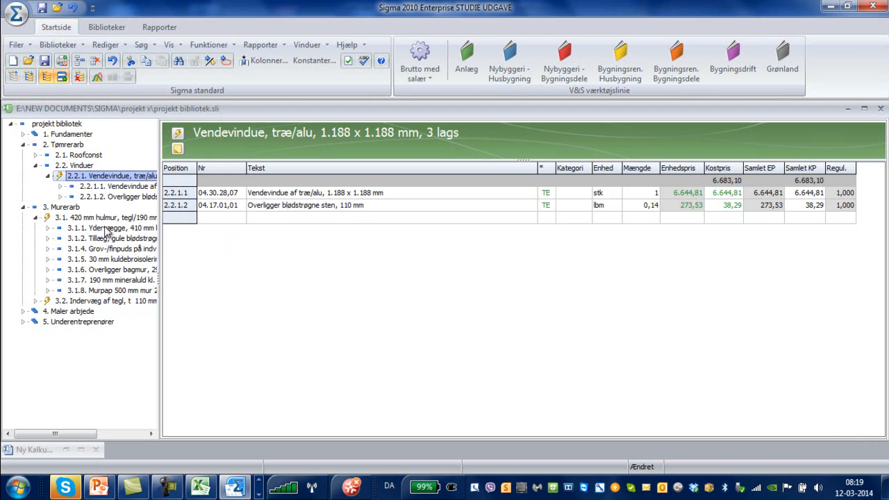
# Move Overligger bagmur, 290 mm and 30 mm kuldebroisolering med EPS 80 from the 420 mm hulmur wall into the Vendevindue part.
pyautogui.click(106, 219)
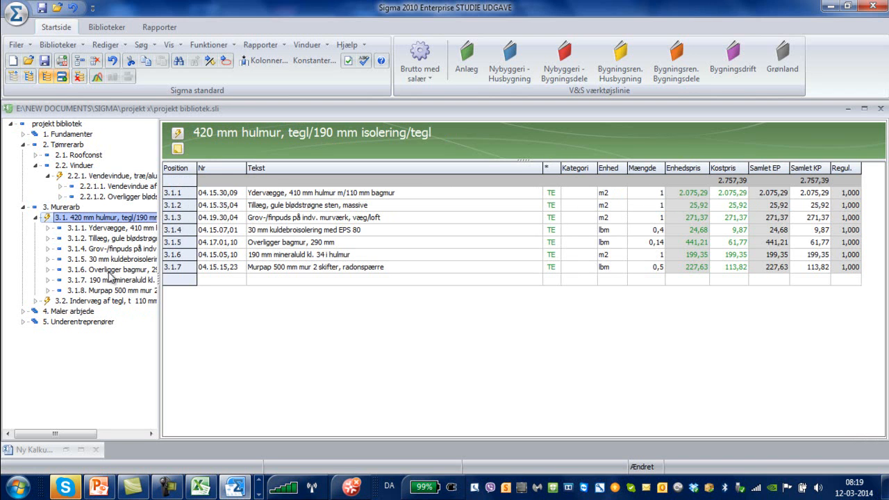
pyautogui.click(108, 269)
pyautogui.moveTo(105, 269); pyautogui.dragTo(114, 174)
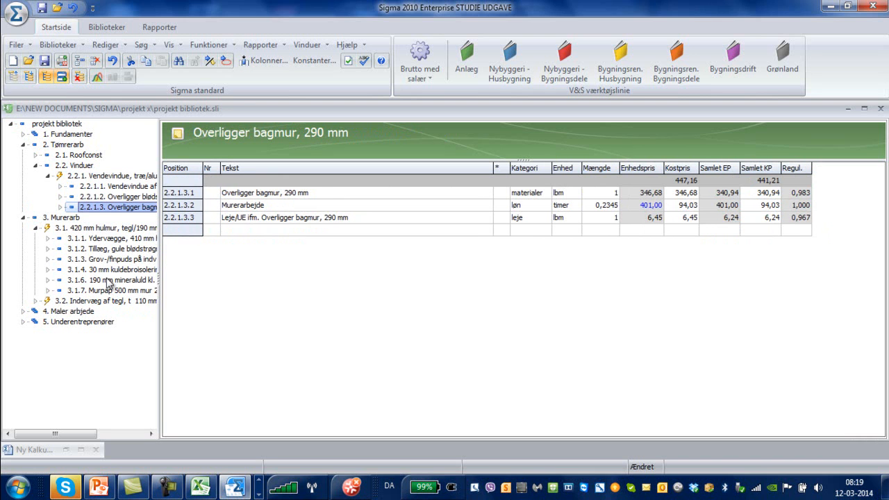
pyautogui.click(112, 270)
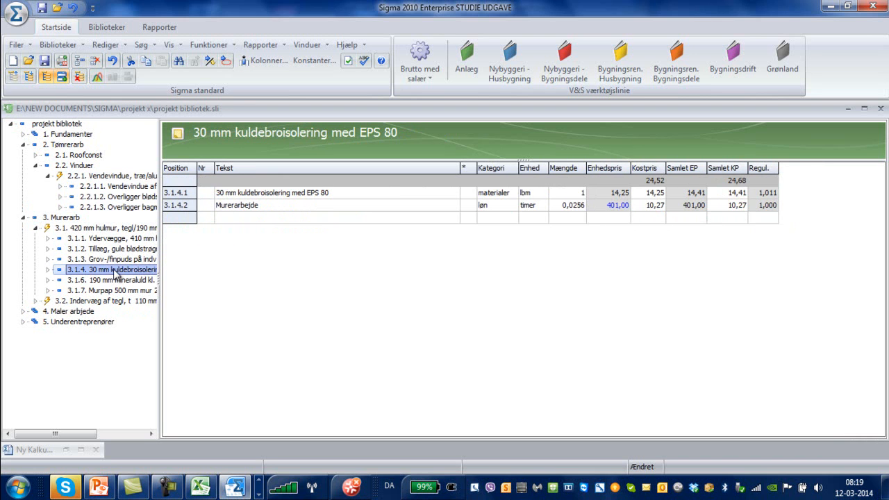
pyautogui.moveTo(114, 271); pyautogui.dragTo(115, 178)
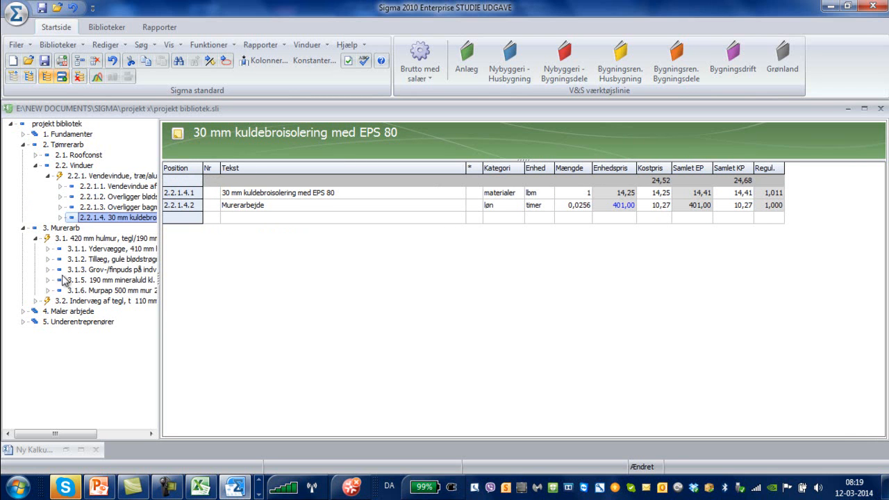
# Review the component lines of the 420 mm hulmur wall and the Vendevindue part, including the window item's note.
pyautogui.click(75, 238)
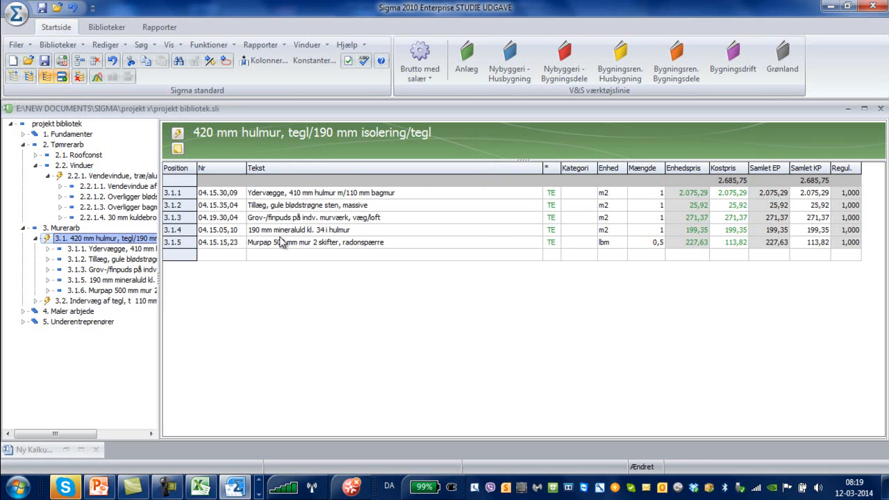
pyautogui.click(105, 180)
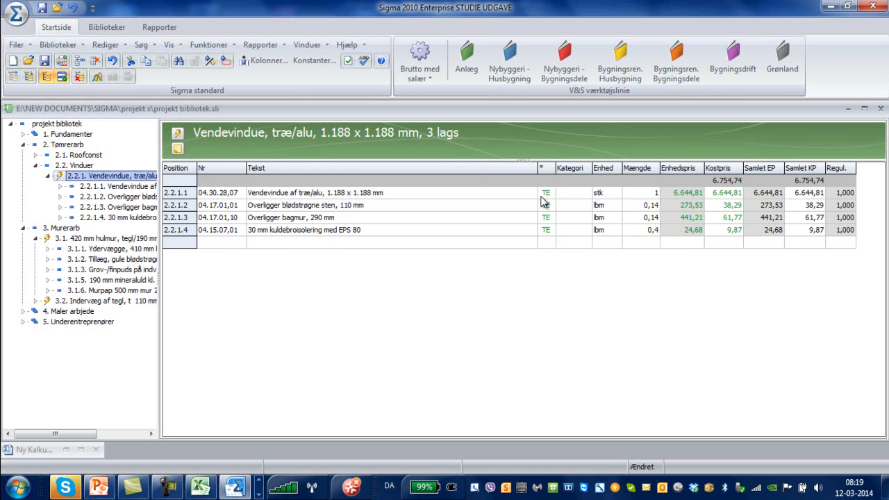
pyautogui.moveTo(548, 210)
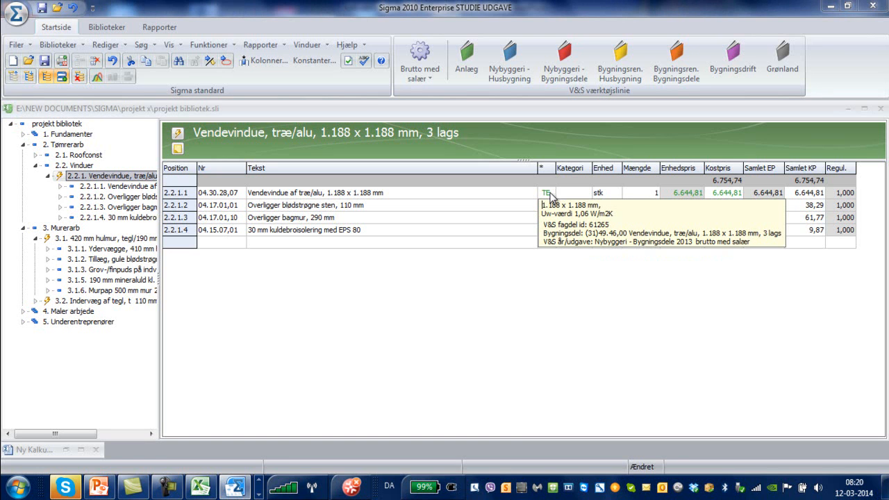
# Set both component quantities, Overligger blødstrøgne sten, 110 mm and Overligger bagmur, 290 mm, to 1,4 lbm in the Vendevindue part.
pyautogui.moveTo(547, 231)
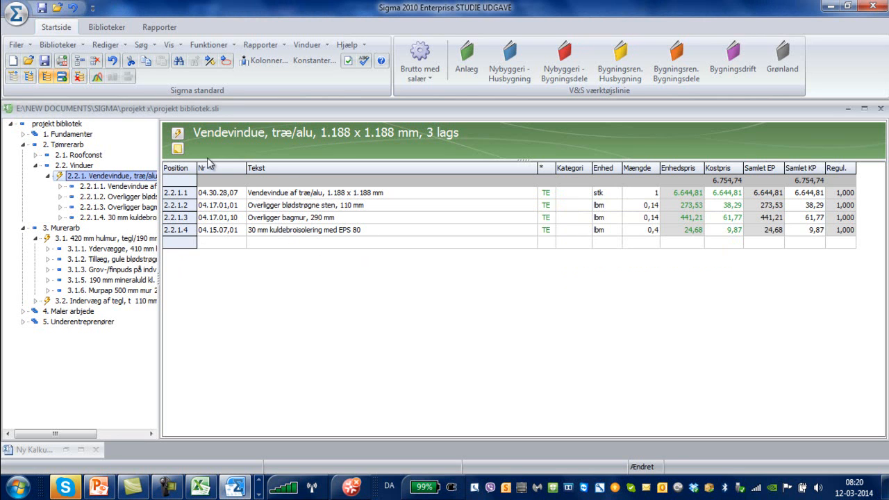
pyautogui.click(178, 134)
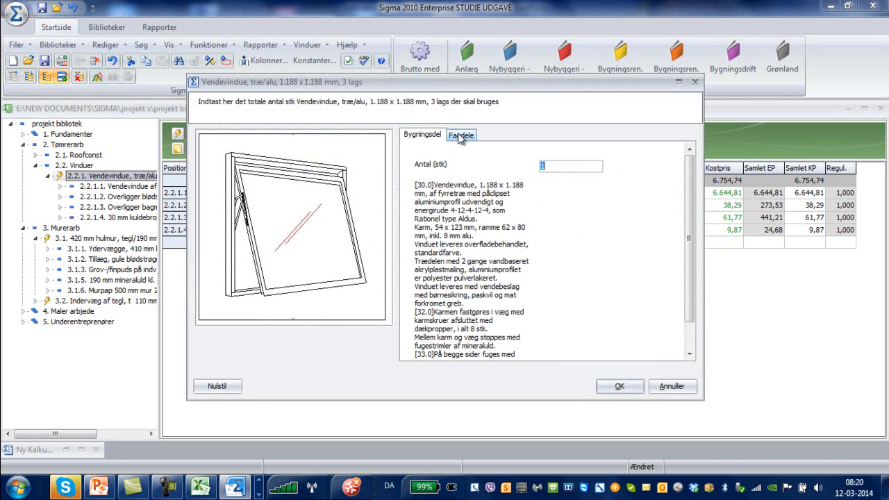
pyautogui.click(463, 136)
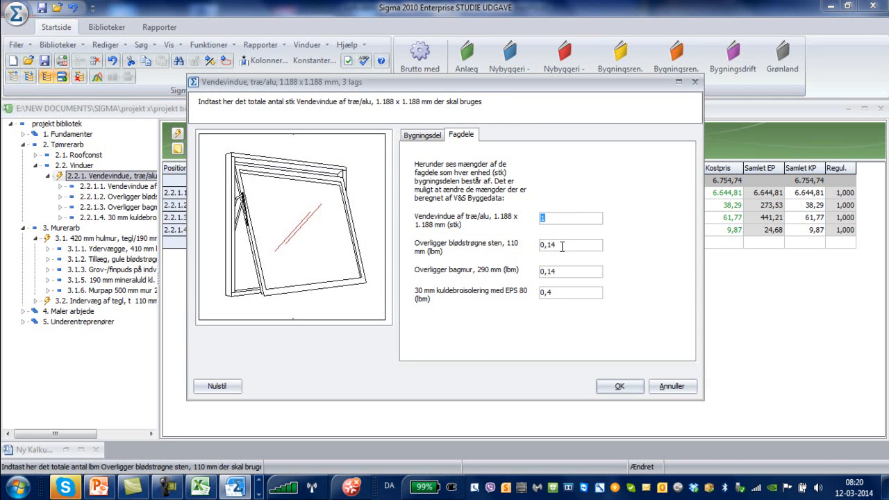
pyautogui.moveTo(535, 88); pyautogui.dragTo(384, 105)
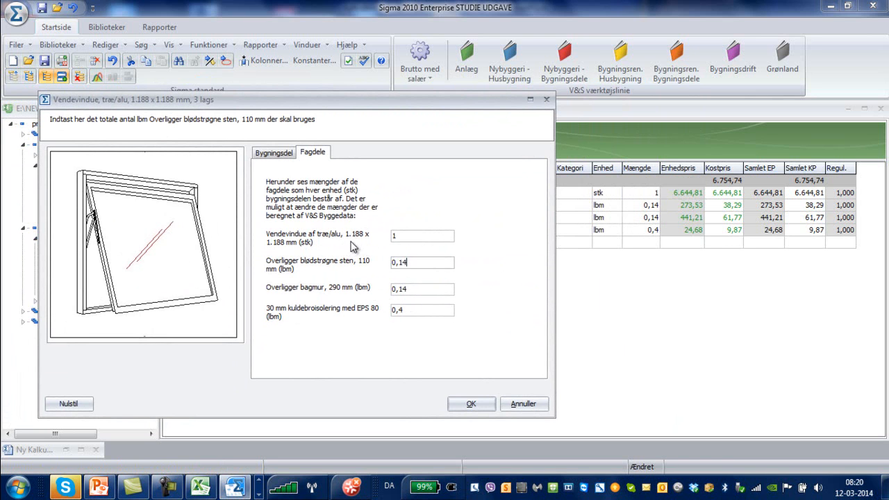
pyautogui.doubleClick(412, 262)
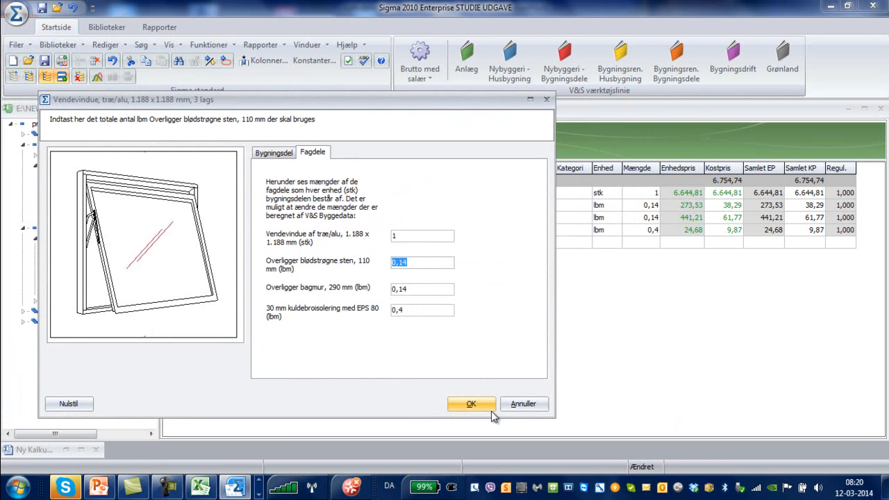
pyautogui.write('1')
pyautogui.click(422, 289)
pyautogui.moveTo(425, 287); pyautogui.dragTo(366, 293)
pyautogui.write('1,4')
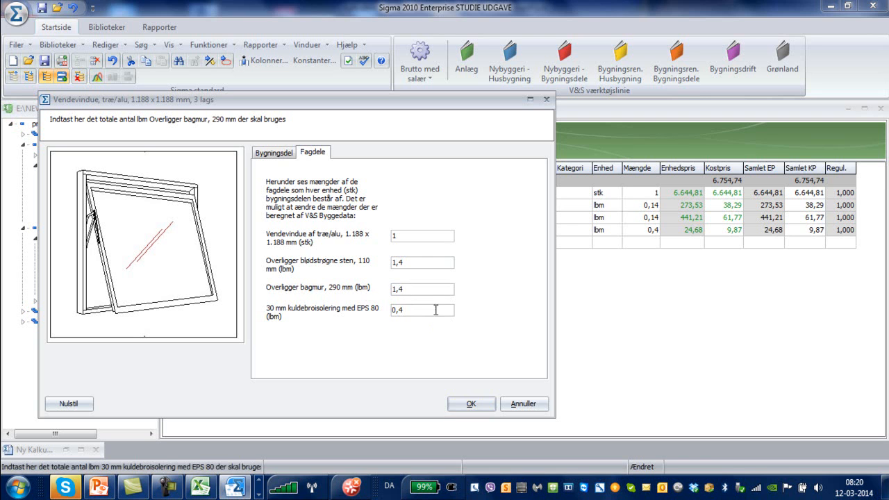
# Set the quantity of 30 mm kuldebroisolering med EPS 80 to 4,8 lbm, apply the component quantities and save the project library.
pyautogui.moveTo(429, 310); pyautogui.dragTo(375, 311)
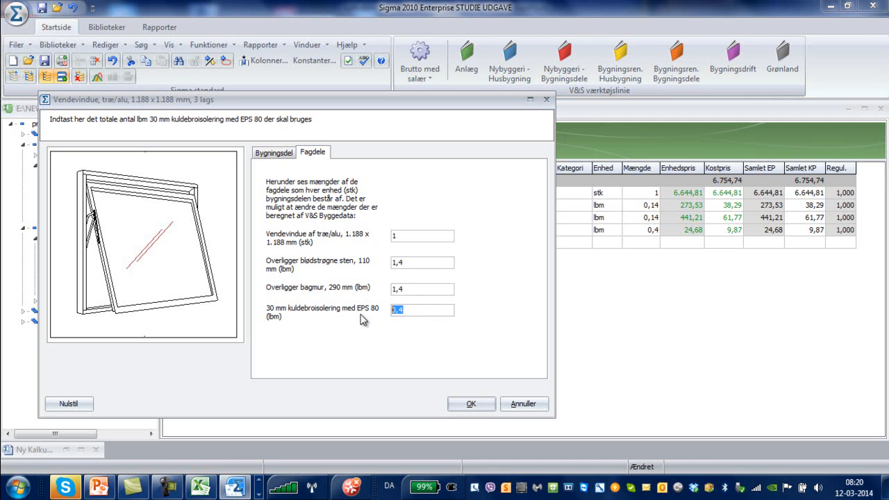
pyautogui.write('4,8')
pyautogui.click(466, 404)
pyautogui.click(470, 404)
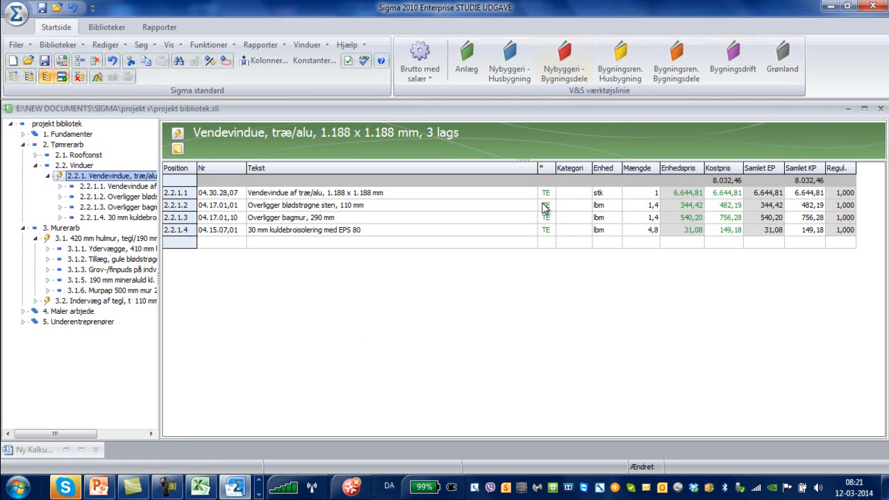
pyautogui.click(44, 64)
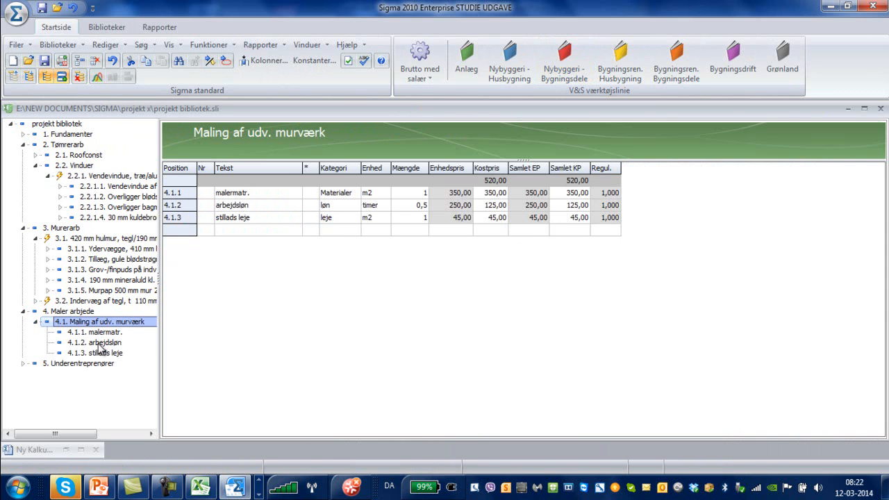
# Examine Maling af udv. murværk under Maler arbjede, including the category, quantity and unit price of its material, wage and scaffold lines.
pyautogui.click(74, 312)
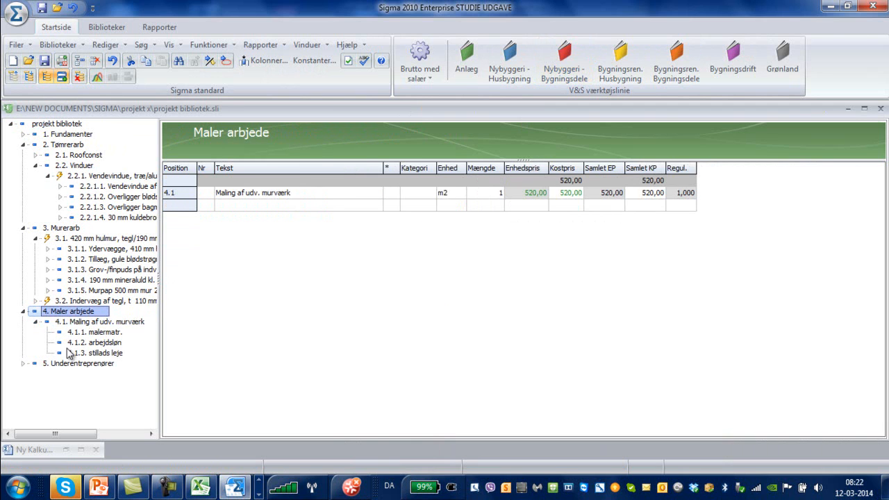
pyautogui.click(82, 323)
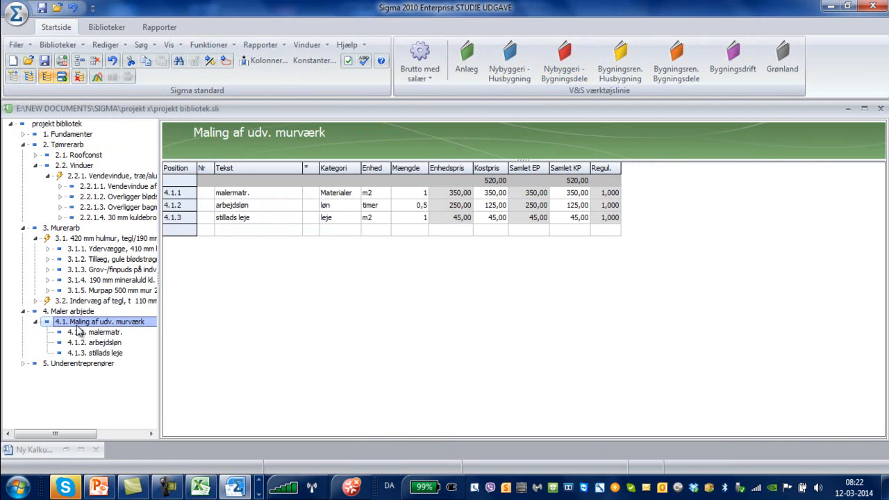
pyautogui.click(78, 313)
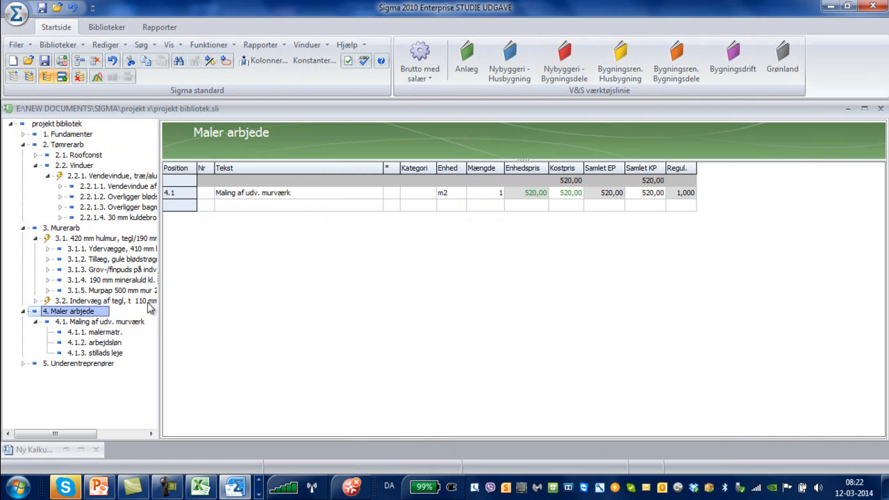
pyautogui.click(90, 323)
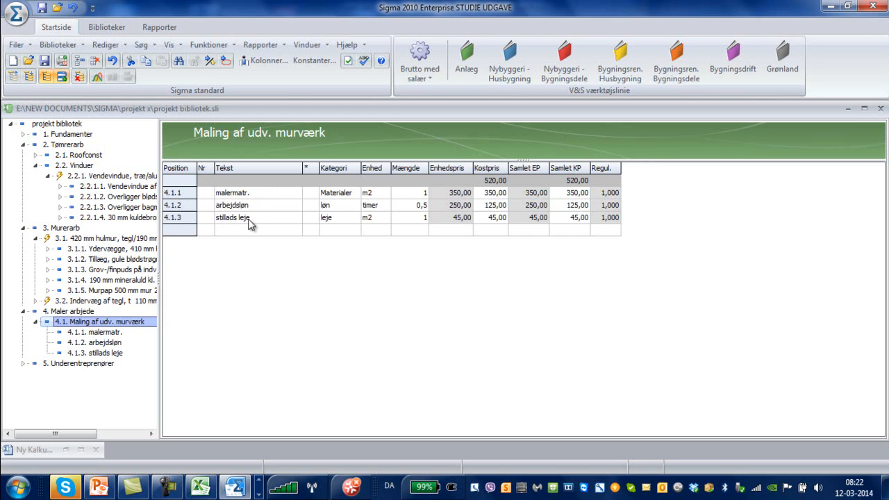
pyautogui.click(356, 198)
pyautogui.click(357, 197)
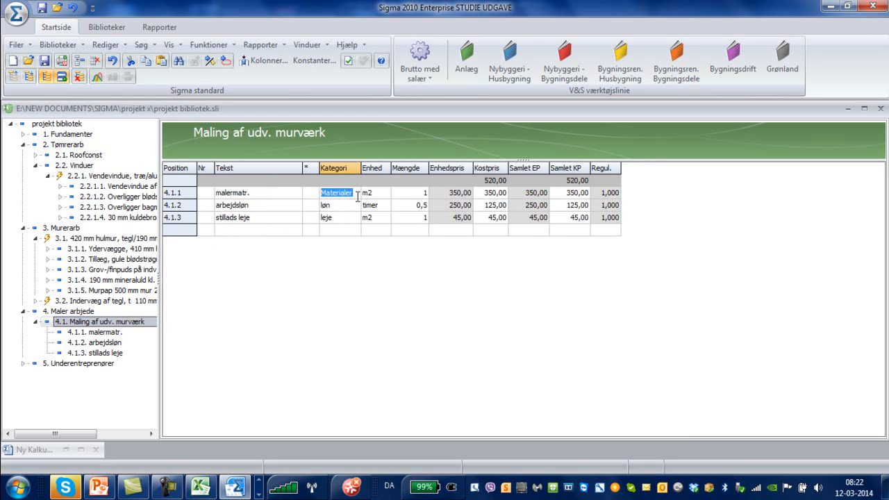
pyautogui.click(355, 211)
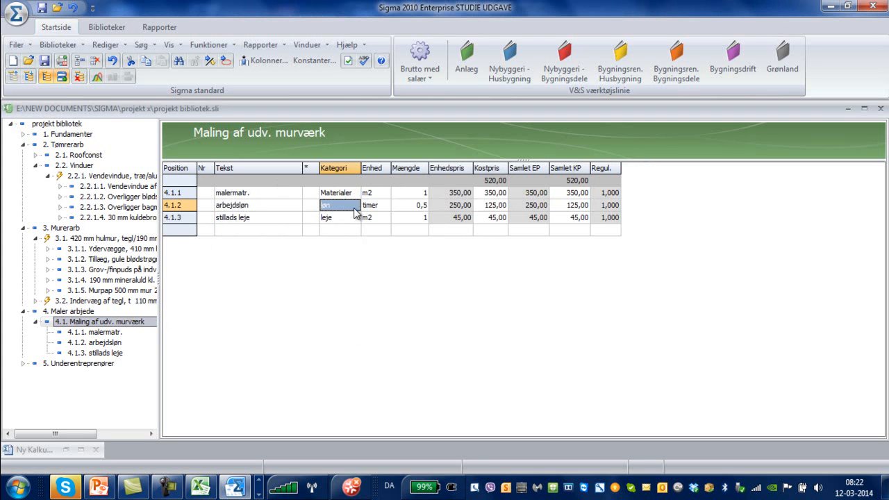
pyautogui.click(351, 208)
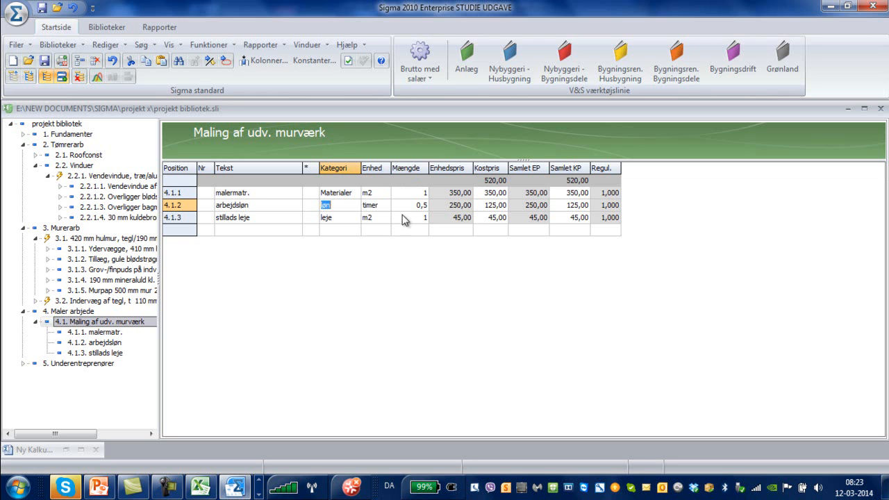
pyautogui.click(426, 195)
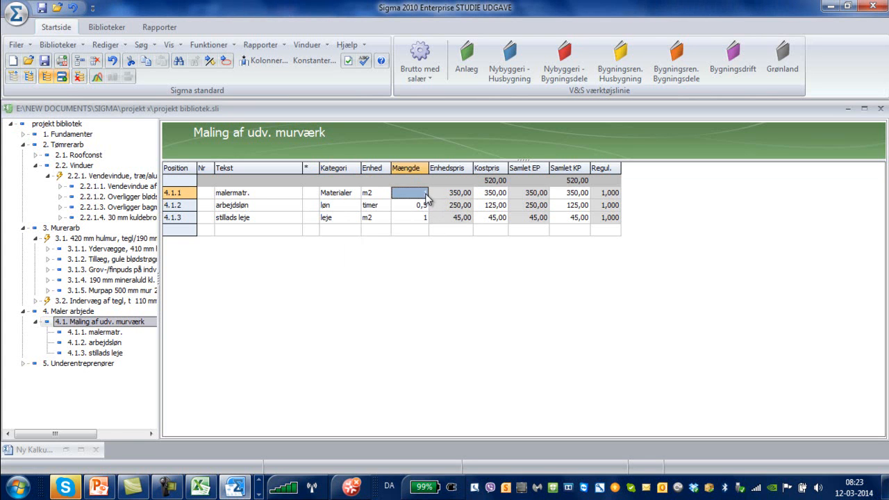
pyautogui.press('Tab')
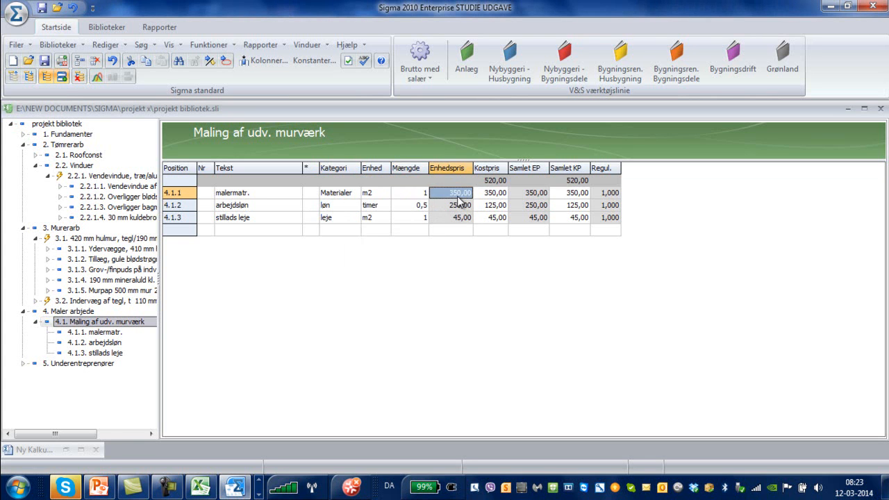
pyautogui.click(423, 210)
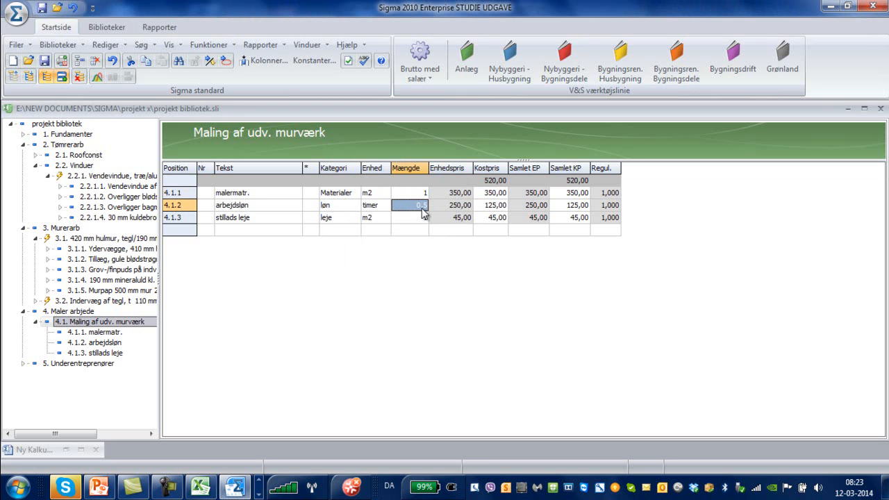
pyautogui.click(457, 207)
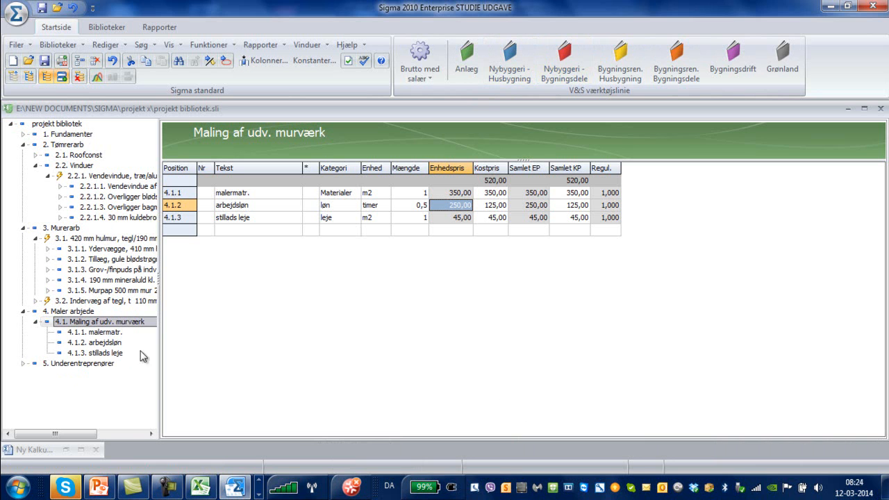
# Show the new calculation together with the project library, and collapse the library's main groups except Fundamenter, which is expanded.
pyautogui.click(80, 450)
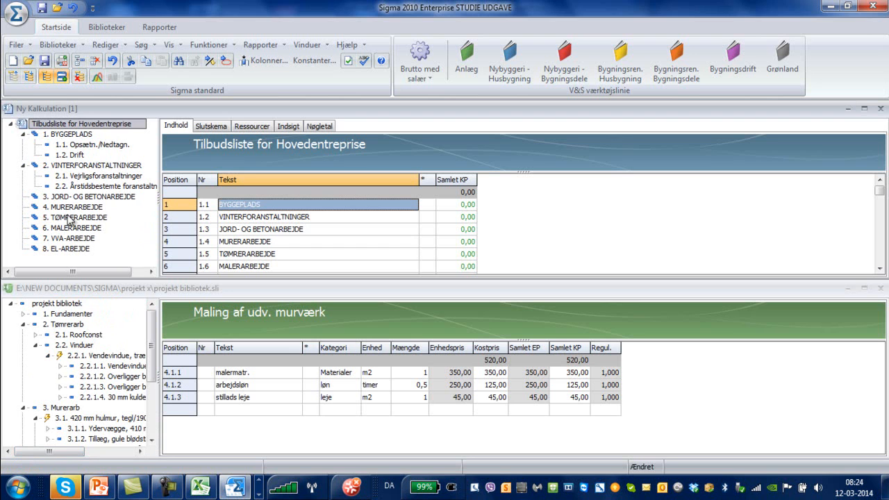
pyautogui.click(24, 325)
pyautogui.click(23, 335)
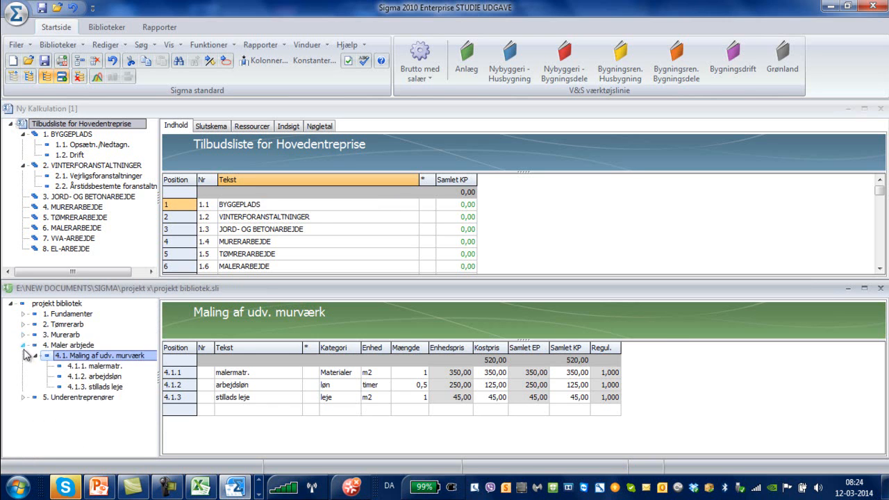
pyautogui.click(24, 346)
pyautogui.click(24, 314)
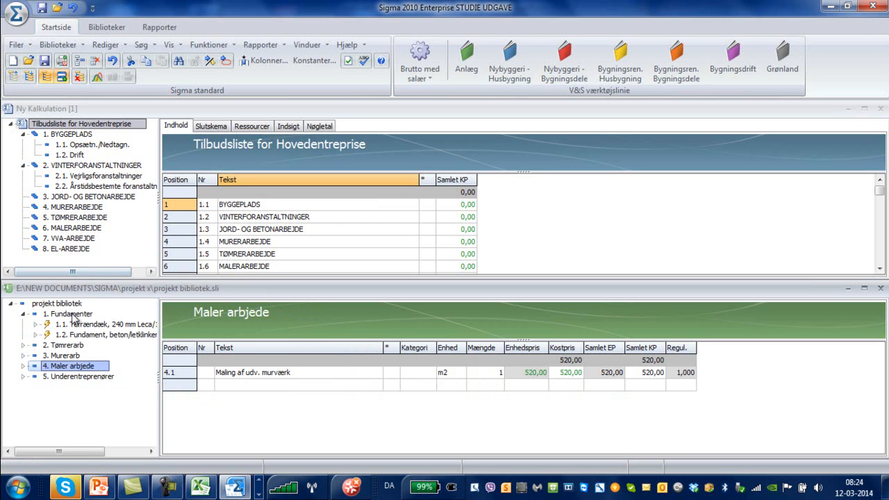
# Copy Fundament, beton/letklinker, t 390 mm from the library into JORD- OG BETONARBEJDE with a quantity of 34 lbm and expand that group.
pyautogui.click(89, 334)
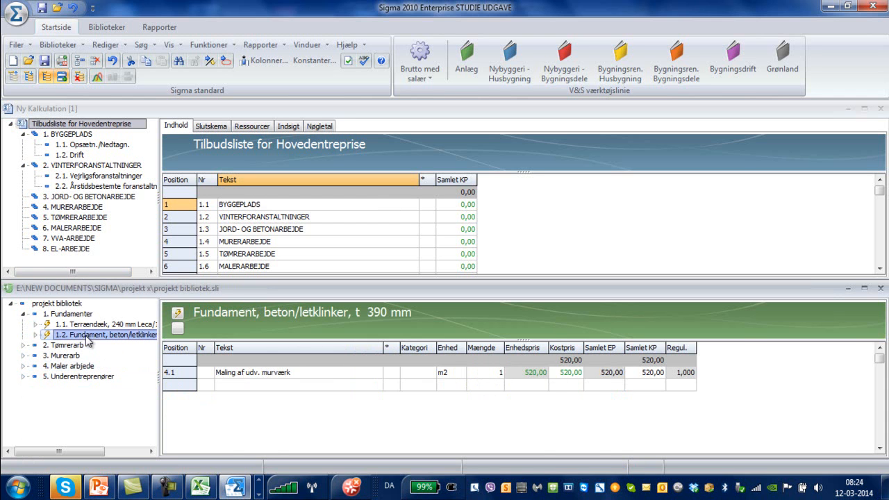
pyautogui.moveTo(93, 336); pyautogui.dragTo(94, 200)
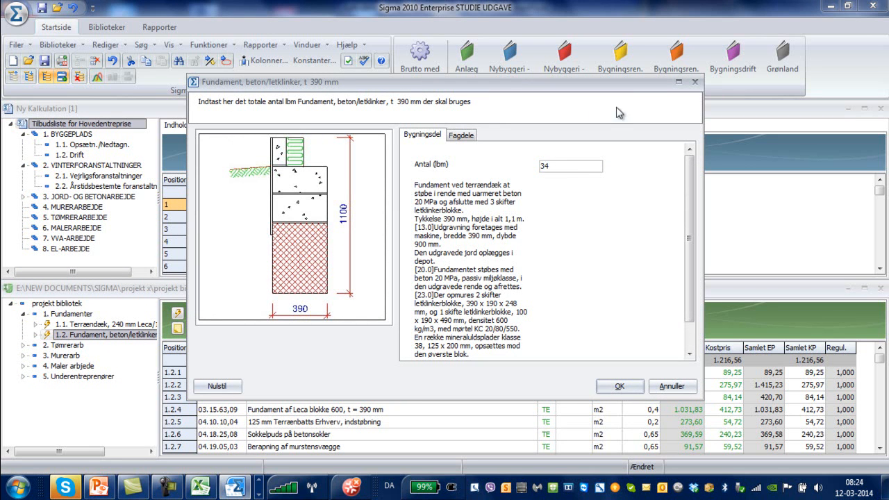
pyautogui.click(620, 386)
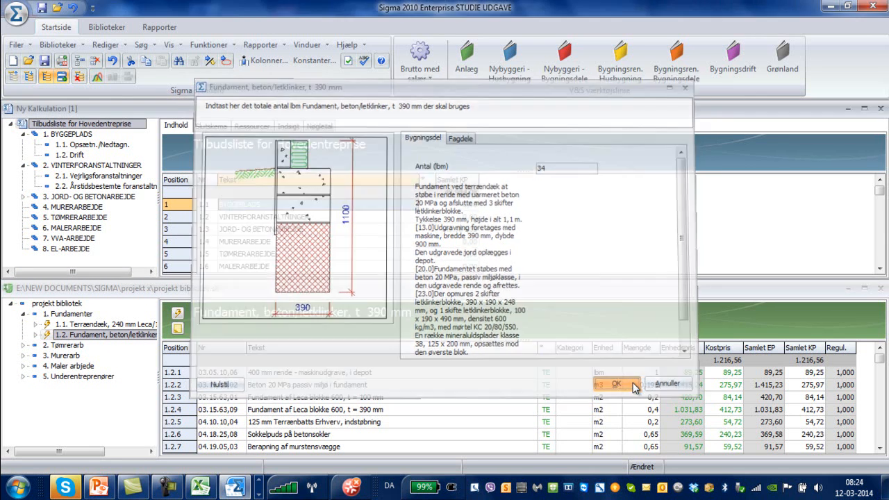
pyautogui.click(25, 197)
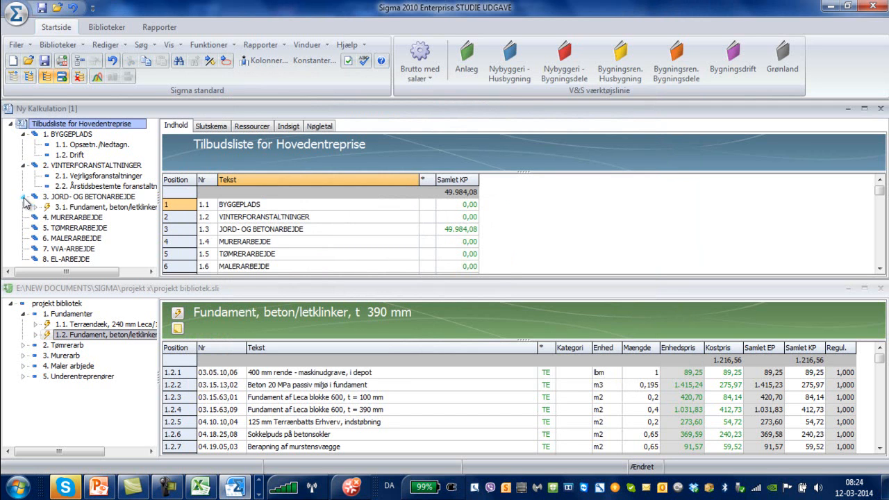
# Copy Terrændæk, 240 mm Leca/150 mm EPS 60/beton from the library into JORD- OG BETONARBEJDE with a quantity of 66 m2.
pyautogui.click(81, 326)
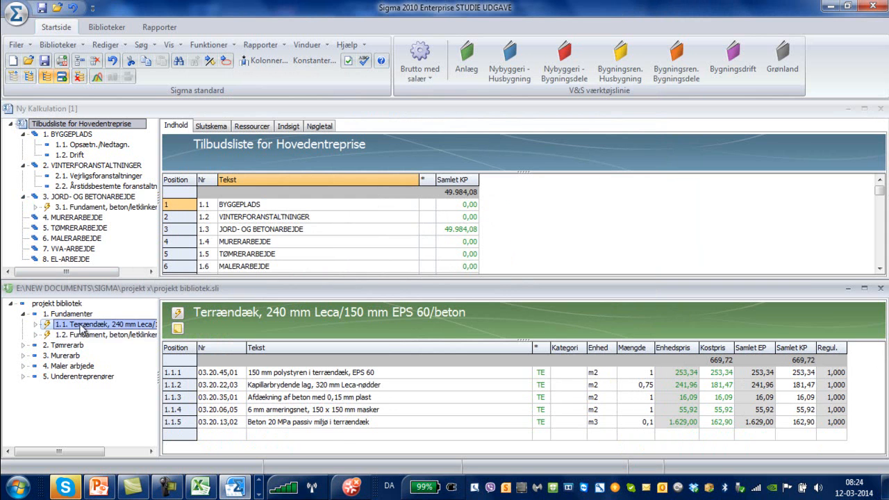
pyautogui.moveTo(82, 327); pyautogui.dragTo(83, 207)
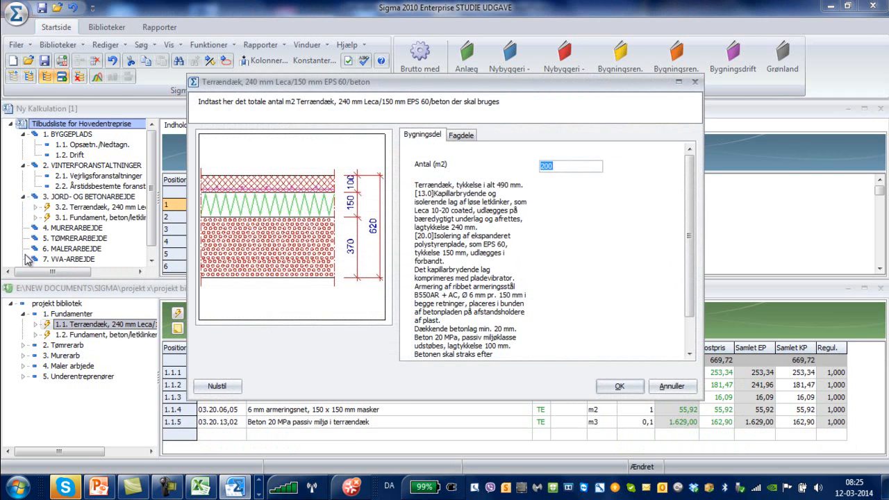
pyautogui.moveTo(179, 492)
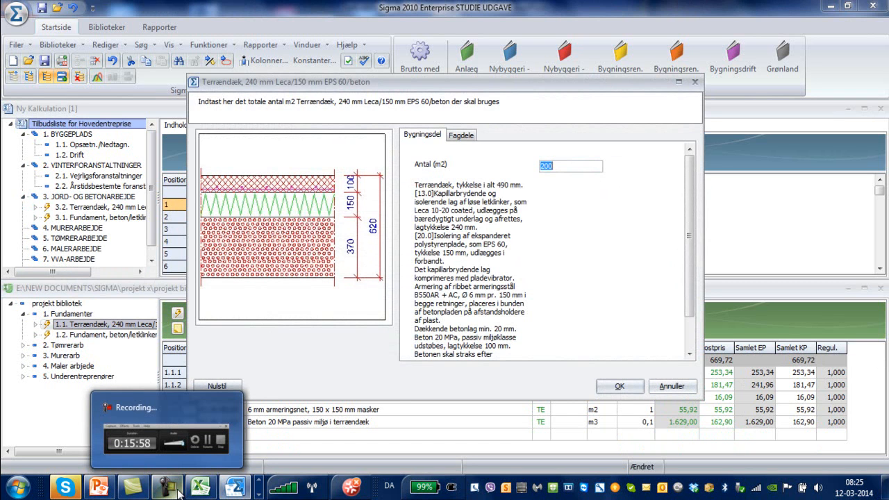
pyautogui.write('66')
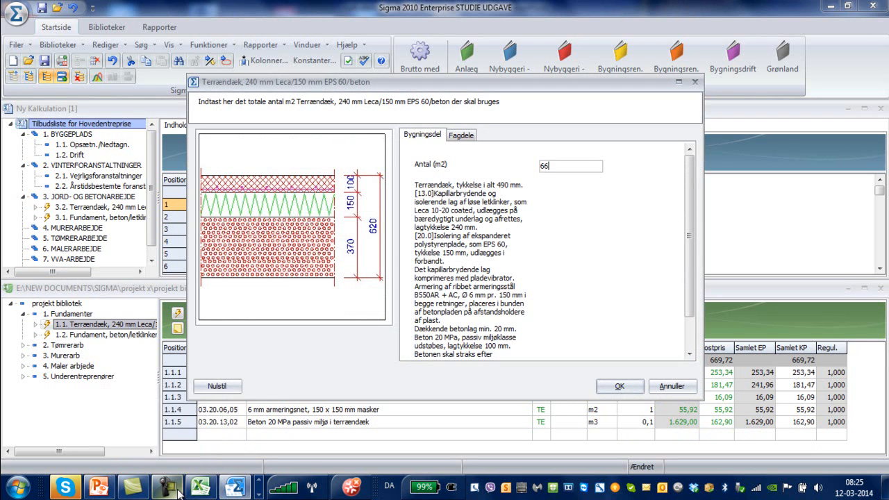
pyautogui.click(629, 389)
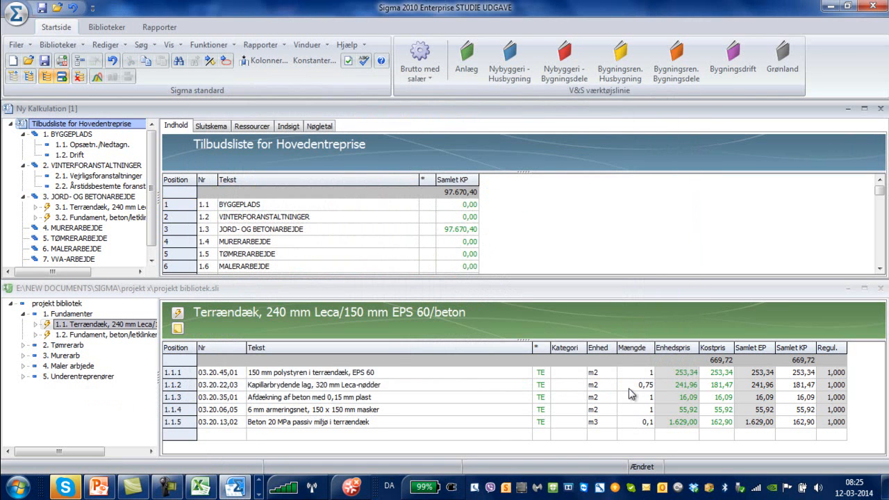
# Collapse the library's Fundamenter group and check the contents of its Tømrerarb group.
pyautogui.click(25, 315)
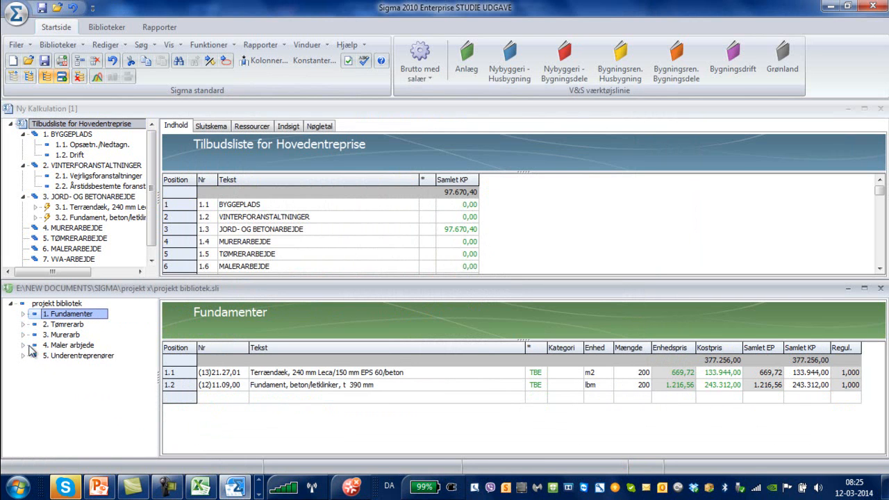
pyautogui.click(23, 324)
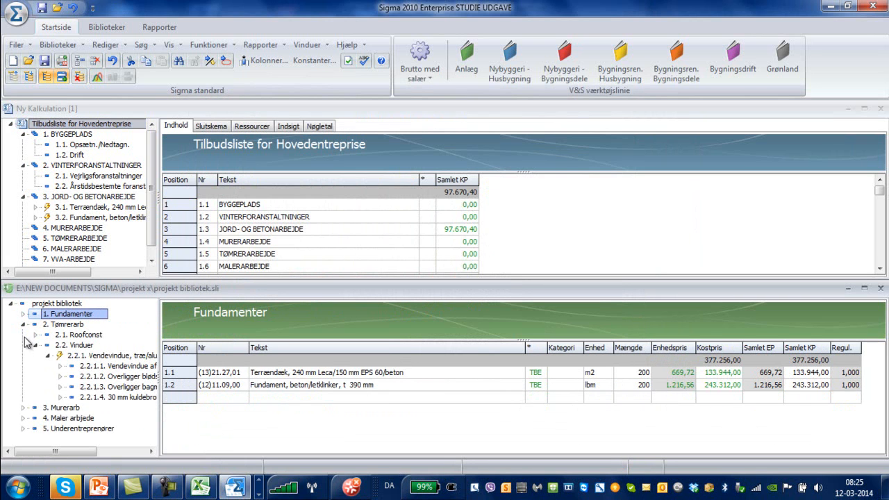
pyautogui.click(24, 324)
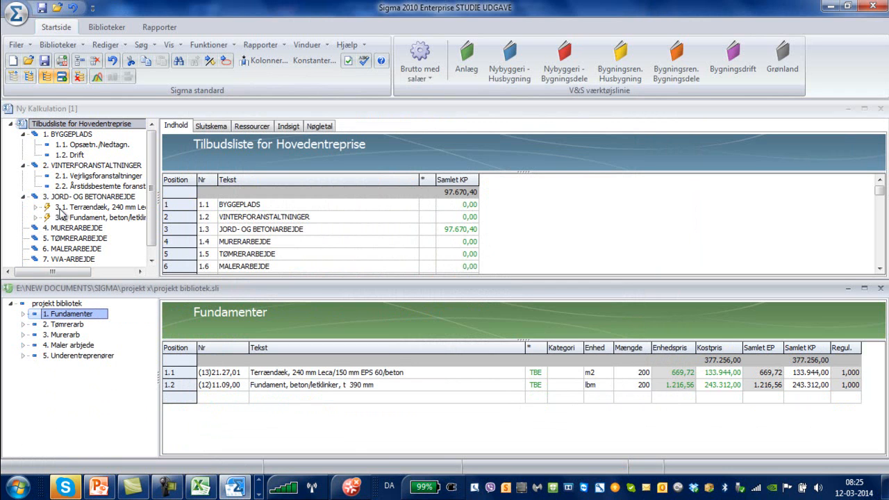
# Collapse JORD- OG BETONARBEJDE and copy 420 mm hulmur, tegl/190 mm isolering/tegl from the library's Murerarb group into MURERARBEJDE with a quantity of 64 m2.
pyautogui.click(23, 197)
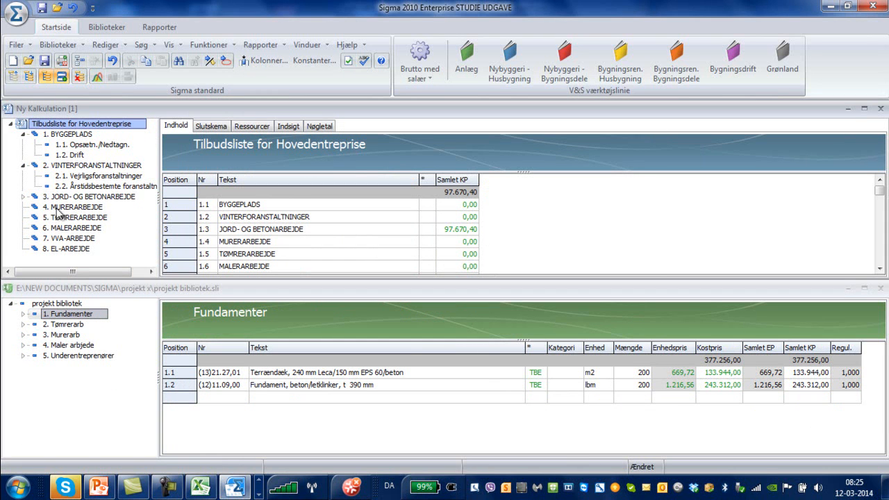
pyautogui.click(24, 335)
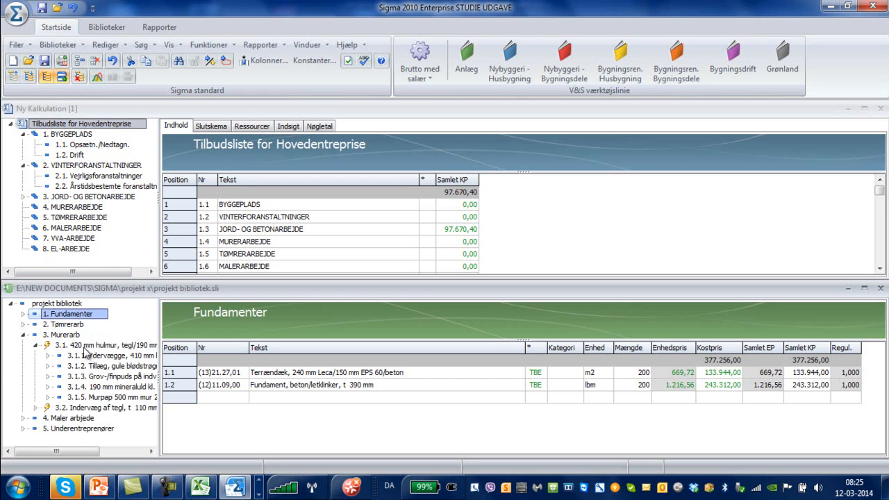
pyautogui.click(36, 345)
pyautogui.click(111, 346)
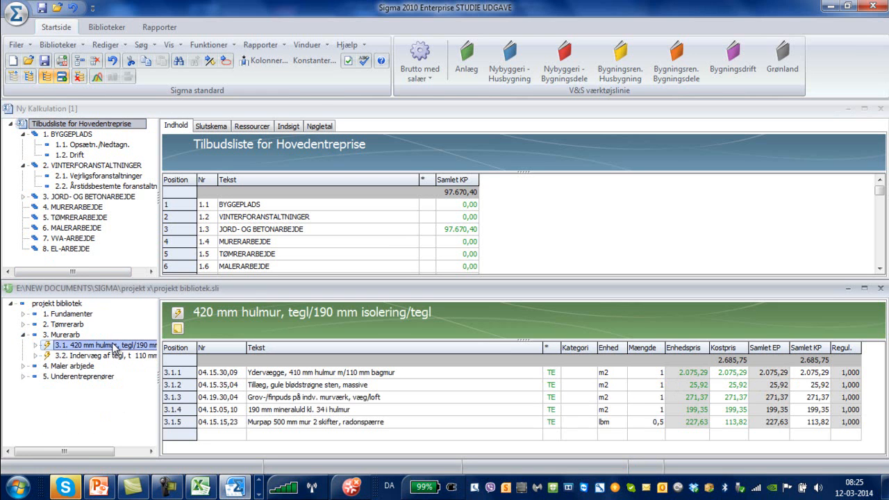
pyautogui.moveTo(114, 347); pyautogui.dragTo(75, 216)
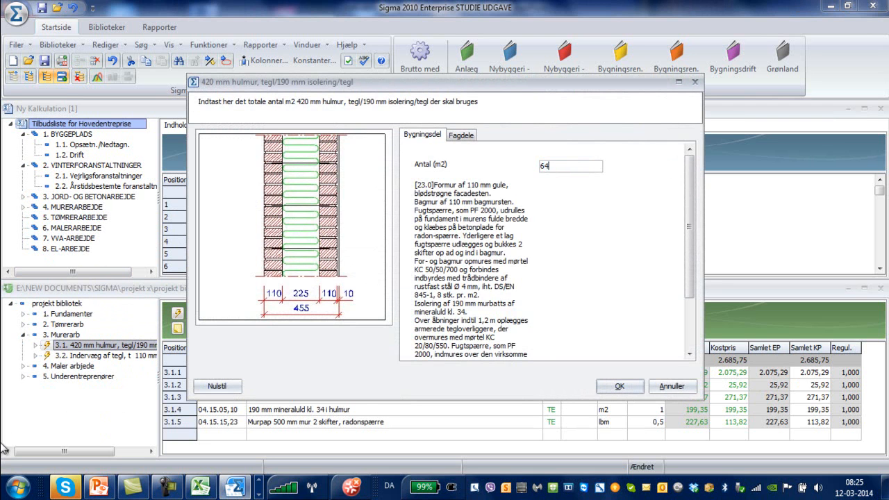
pyautogui.write('64')
pyautogui.press('Return')
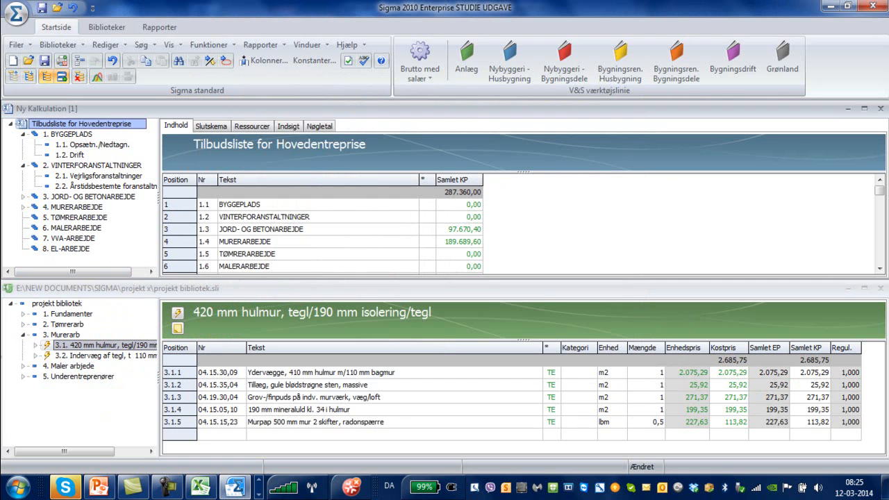
# Copy Indervæg af tegl, t 110 mm from the library into MURERARBEJDE with a quantity of 37 m2, and collapse the library's Murerarb group and VINTERFORANSTALTNINGER.
pyautogui.click(76, 356)
pyautogui.moveTo(84, 356); pyautogui.dragTo(67, 220)
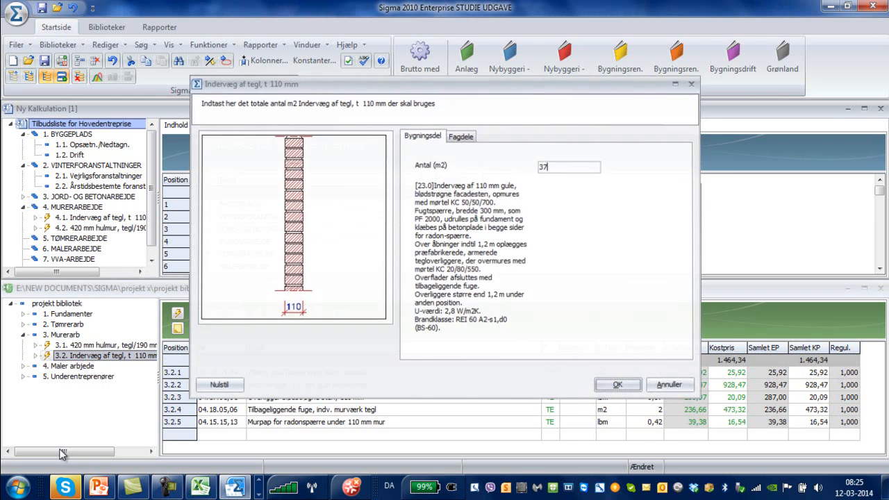
pyautogui.press('Return')
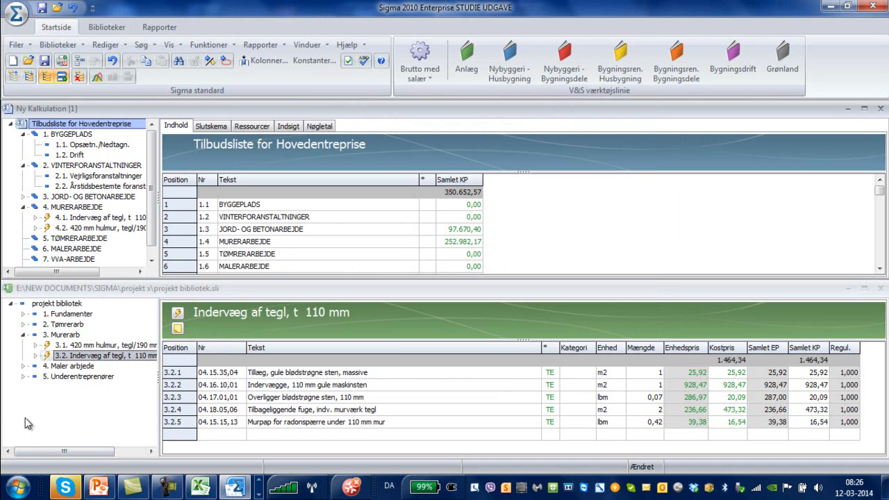
pyautogui.click(24, 335)
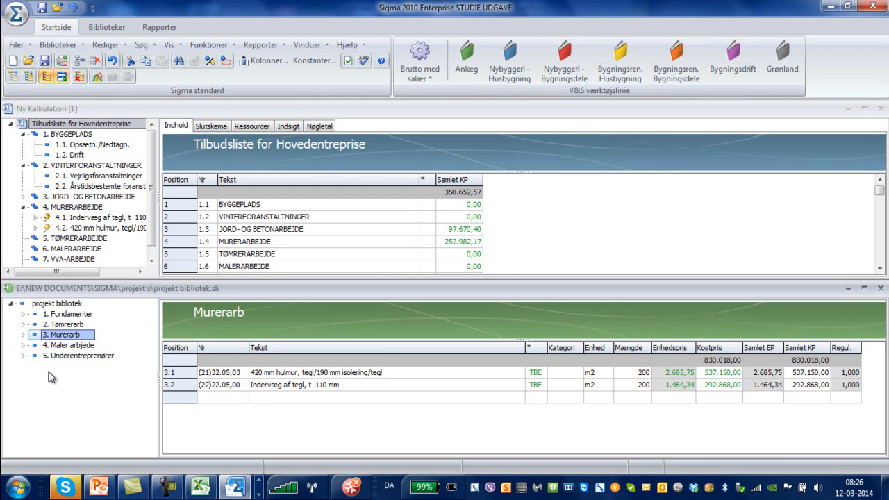
pyautogui.click(24, 207)
pyautogui.click(23, 167)
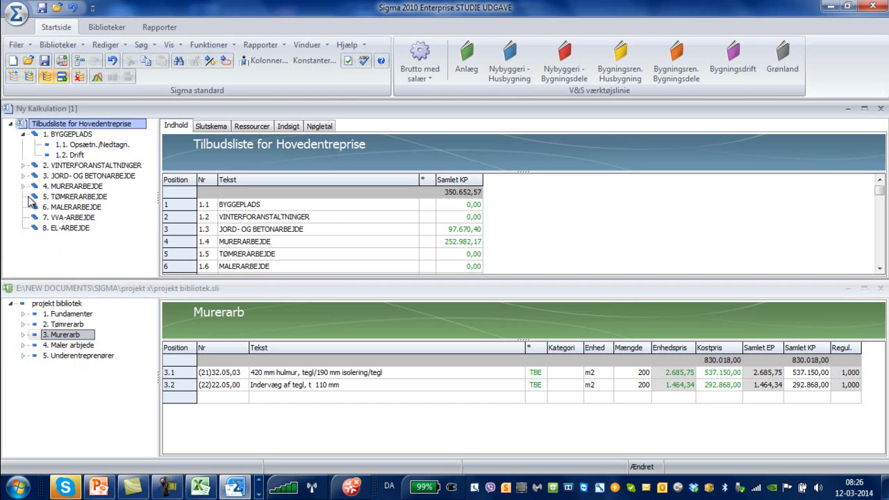
pyautogui.click(24, 187)
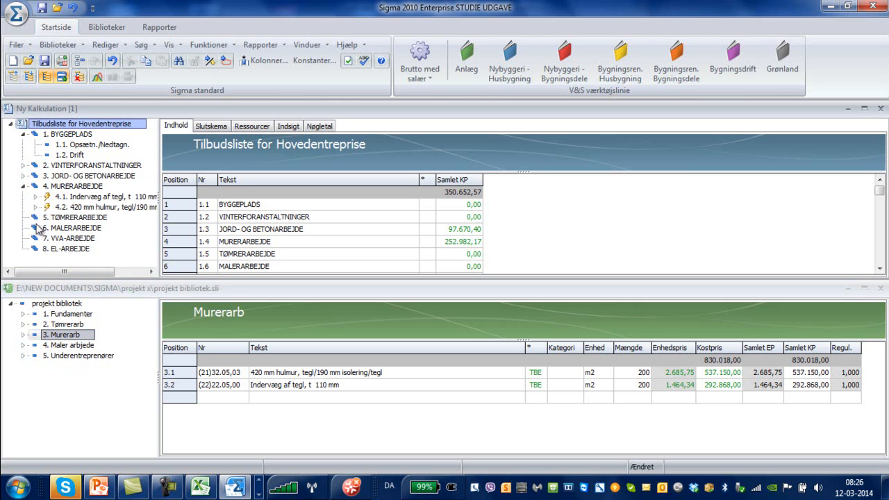
# Copy Tagkonstruktion, alt incl. from the library's Roofconst group into TØMRERARBEJDE and expand its library entry.
pyautogui.click(55, 218)
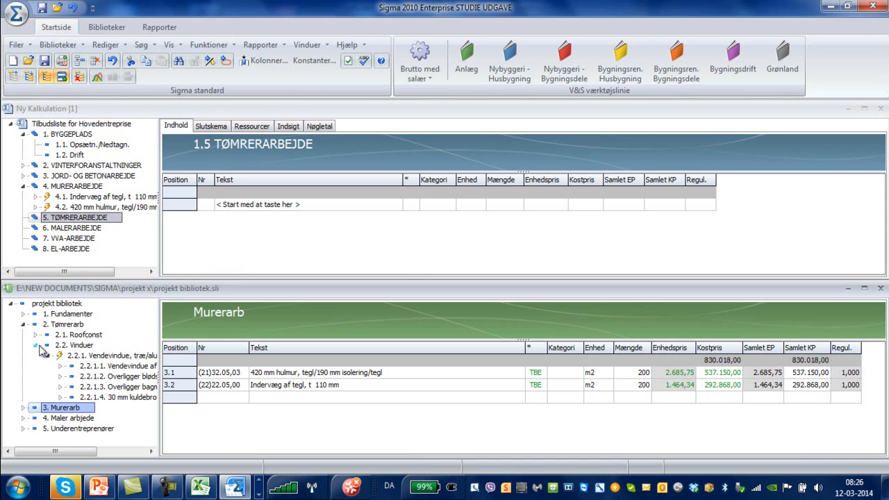
pyautogui.click(36, 334)
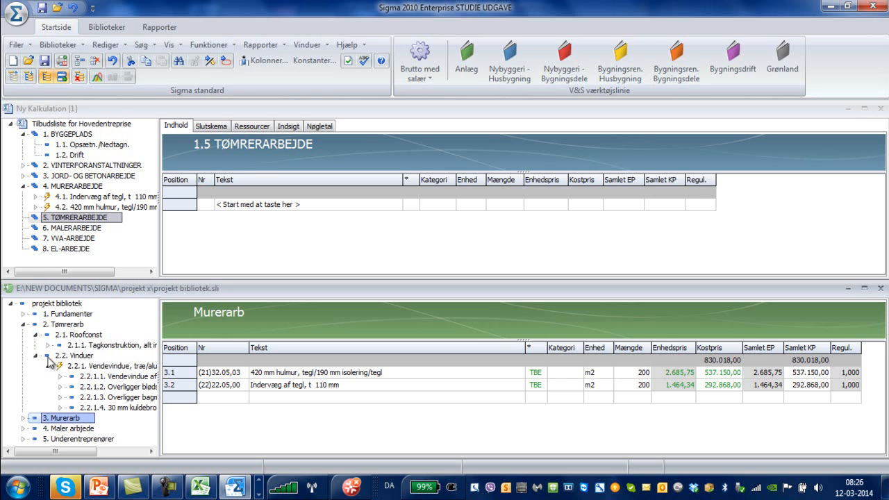
pyautogui.click(115, 346)
pyautogui.moveTo(116, 343); pyautogui.dragTo(85, 221)
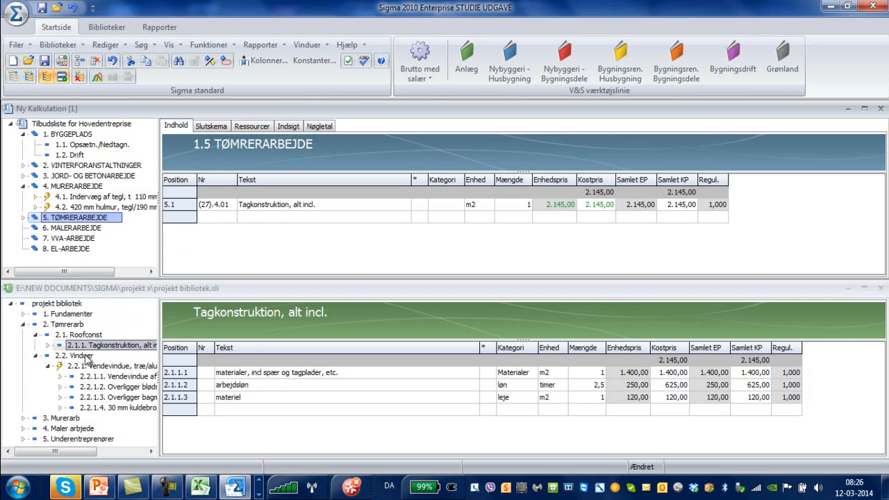
pyautogui.click(47, 345)
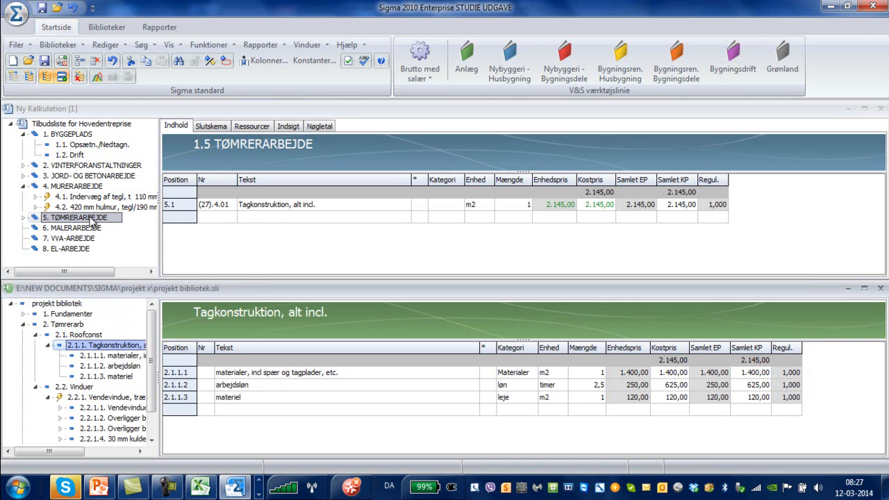
# Set the quantity of Tagkonstruktion, alt incl. in TØMRERARBEJDE to 102 m2.
pyautogui.click(527, 209)
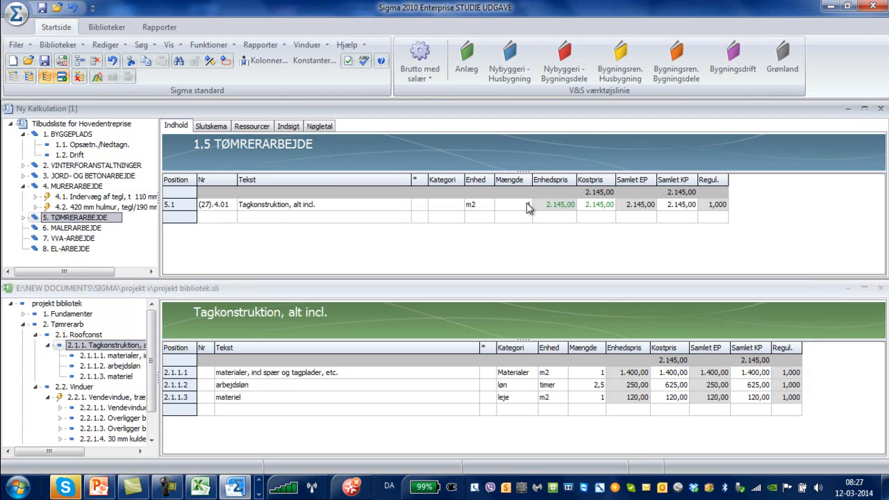
pyautogui.doubleClick(528, 208)
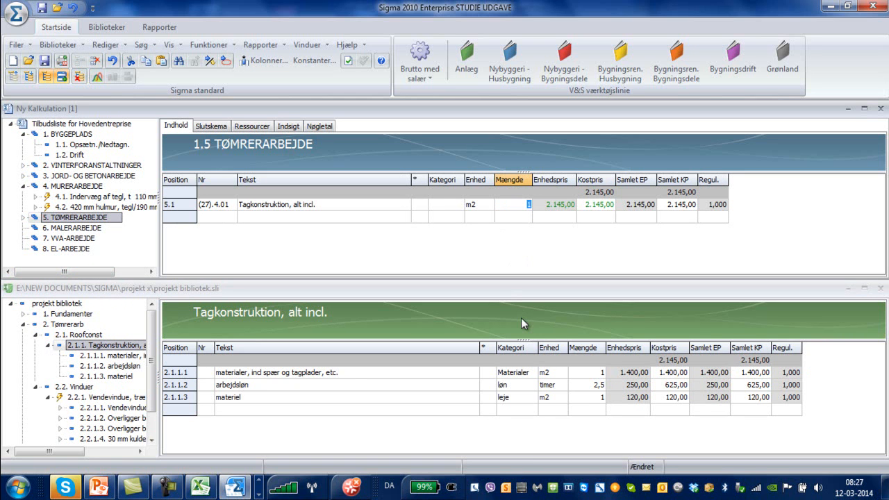
pyautogui.write('2')
pyautogui.press('BackSpace')
pyautogui.write('102')
pyautogui.press('Return')
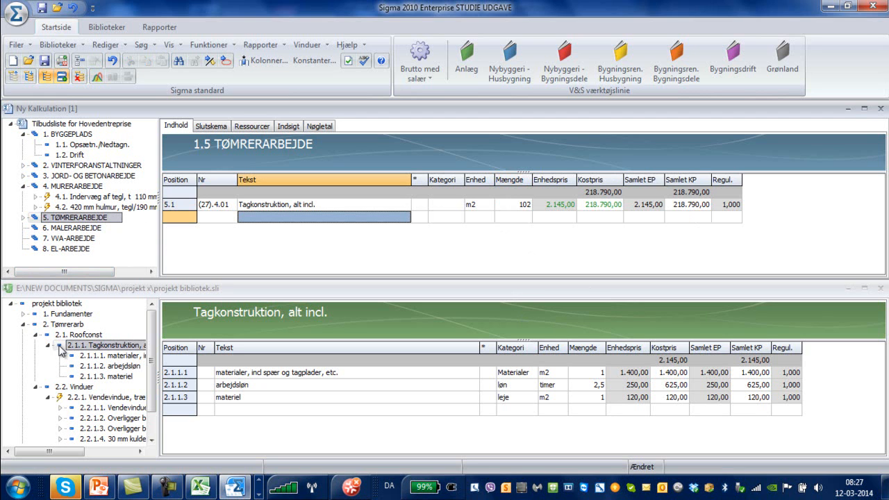
# Copy Vendevindue, træ/alu, 1.188 x 1.188 mm, 3 lags from the library into TØMRERARBEJDE with a quantity of 5 stk, and collapse TØMRERARBEJDE and MURERARBEJDE.
pyautogui.click(37, 335)
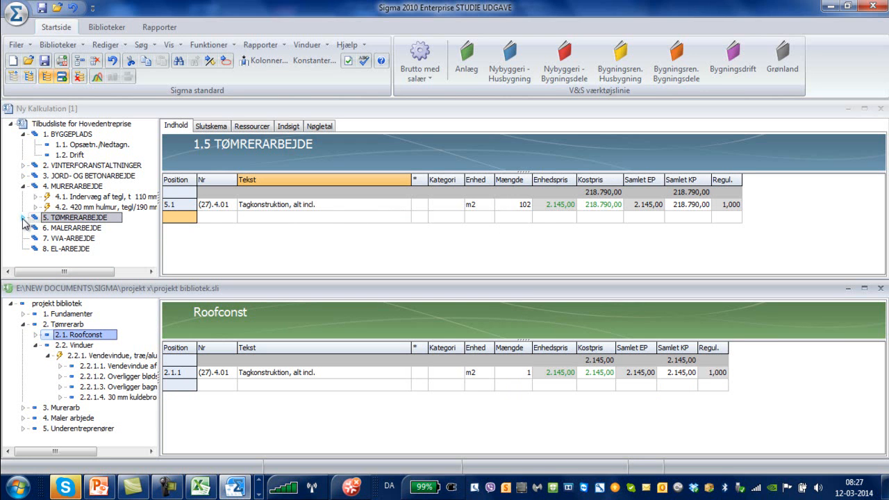
pyautogui.click(113, 355)
pyautogui.moveTo(117, 359); pyautogui.dragTo(81, 222)
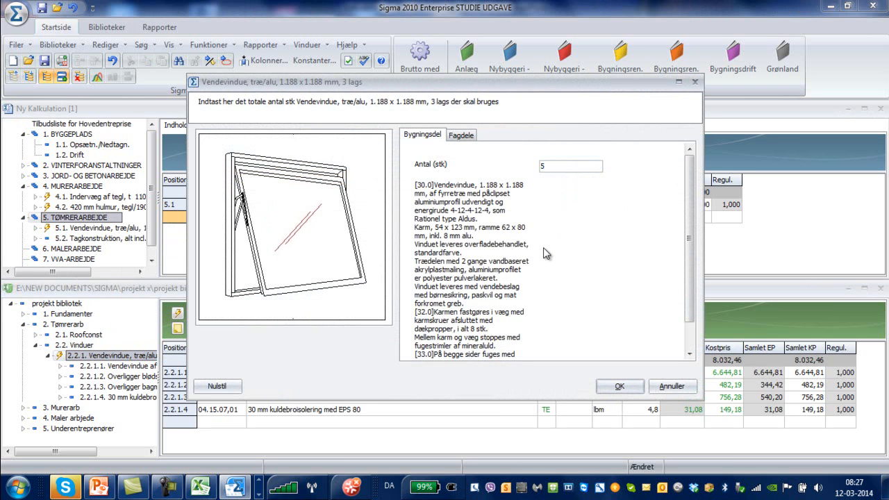
pyautogui.click(619, 386)
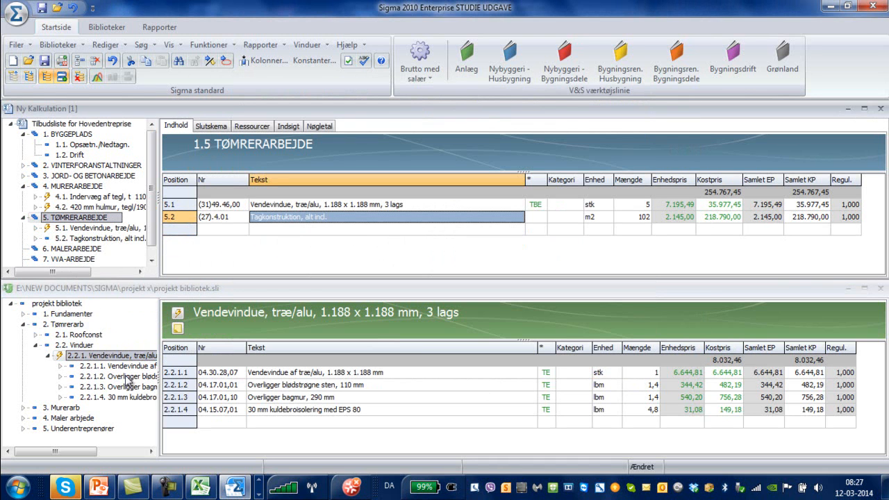
pyautogui.click(24, 218)
pyautogui.click(24, 188)
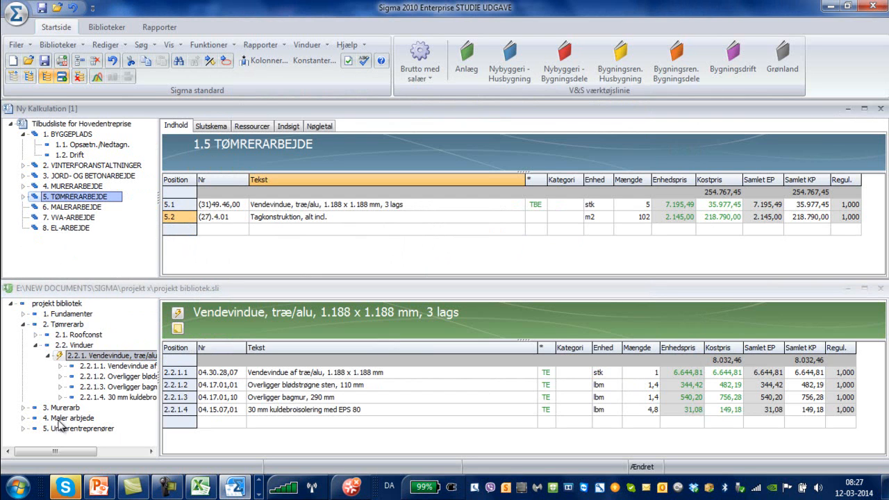
# Copy Maling af udv. murværk from the library's Maler arbjede group into MALERARBEJDE and expand that calculation group.
pyautogui.click(24, 419)
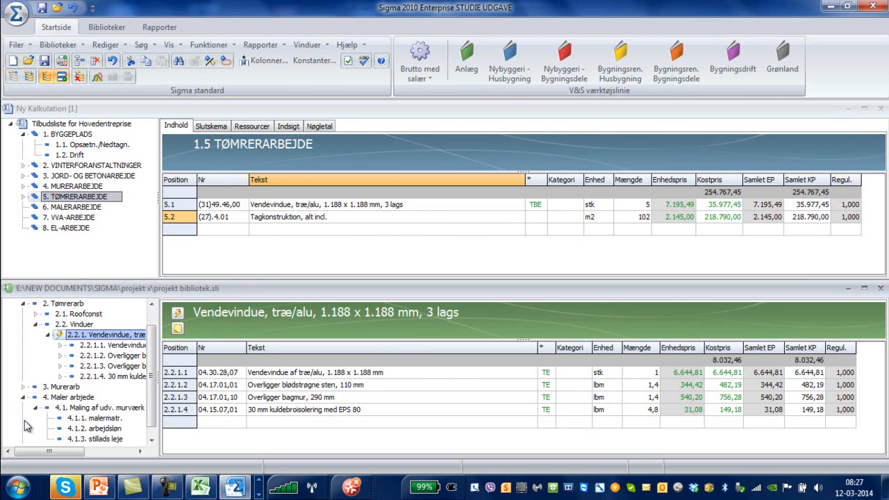
pyautogui.click(86, 408)
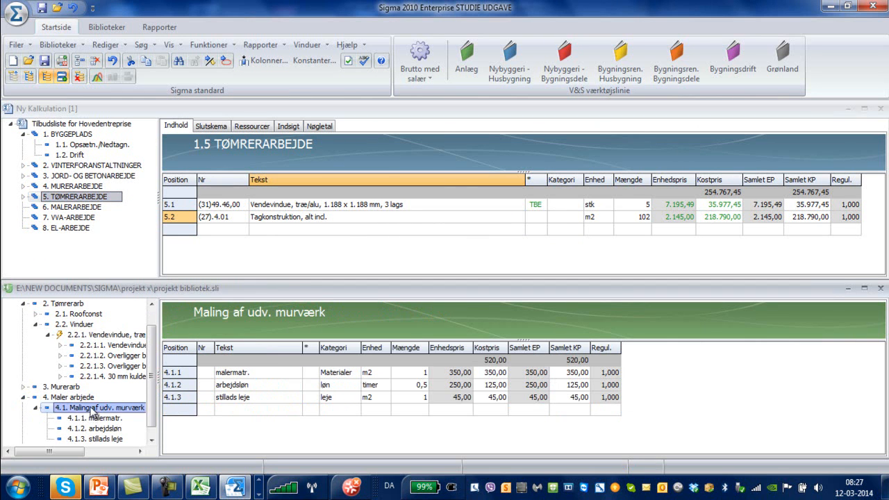
pyautogui.moveTo(92, 413); pyautogui.dragTo(70, 208)
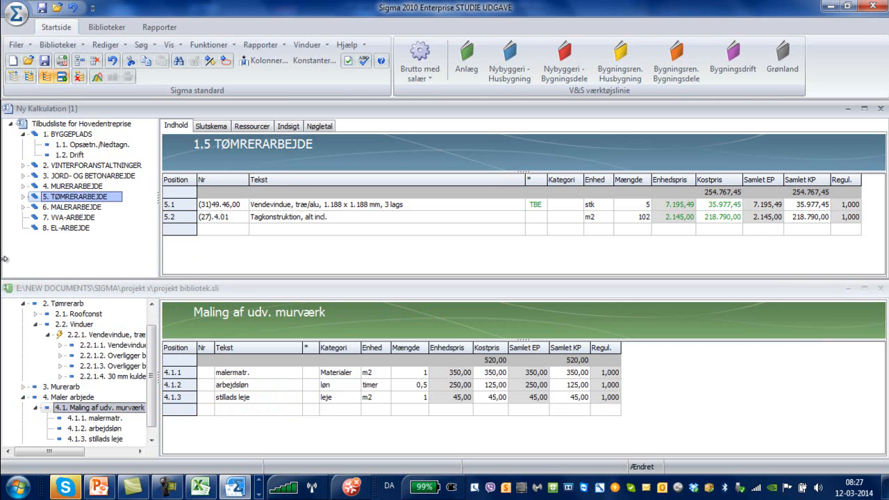
pyautogui.click(24, 208)
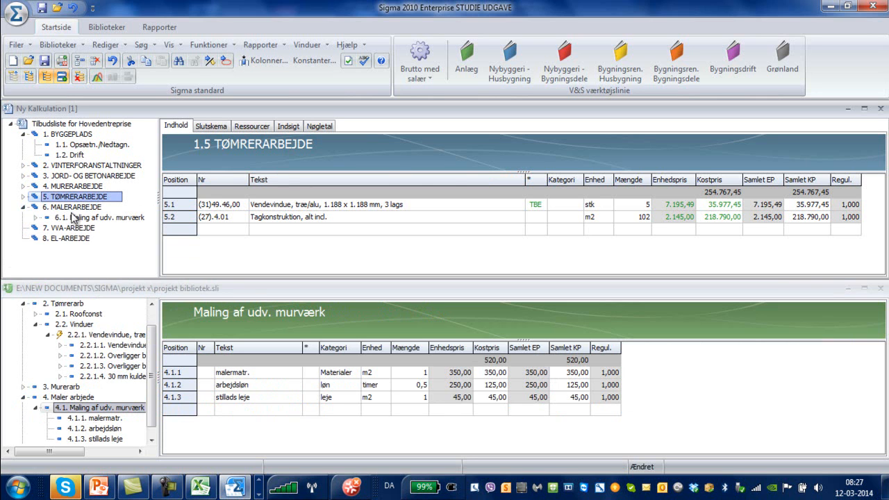
# Set the quantity of Maling af udv. murværk to 64 m2 and collapse MALERARBEJDE.
pyautogui.click(75, 208)
pyautogui.click(498, 207)
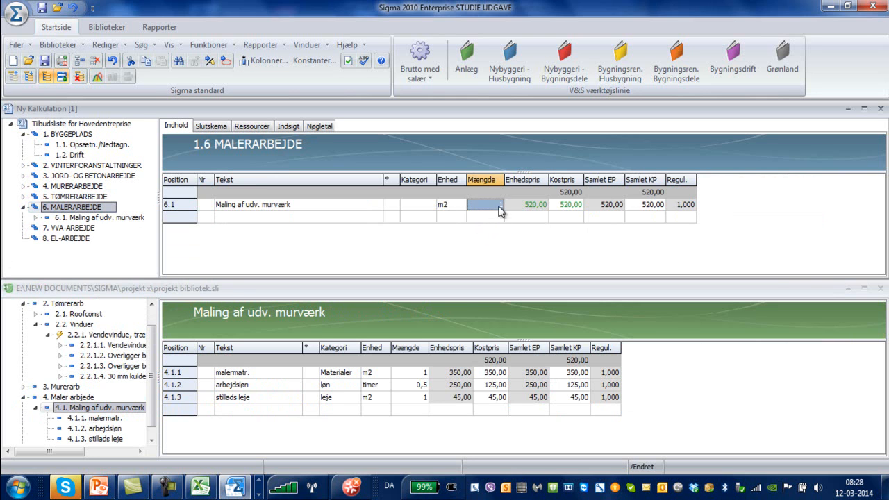
pyautogui.click(500, 209)
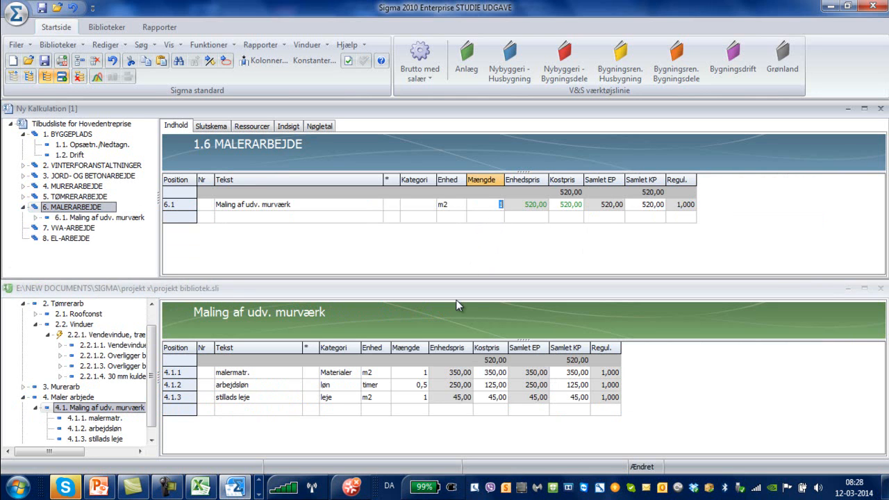
pyautogui.write('64')
pyautogui.press('Return')
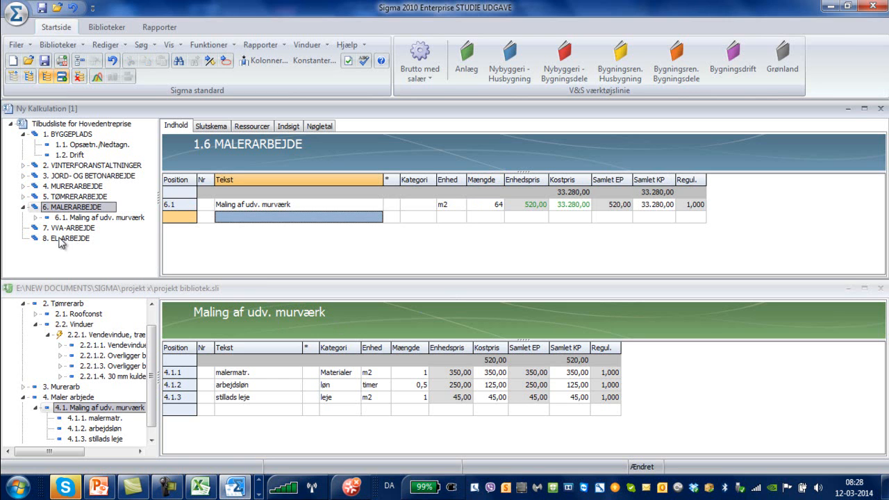
pyautogui.click(24, 208)
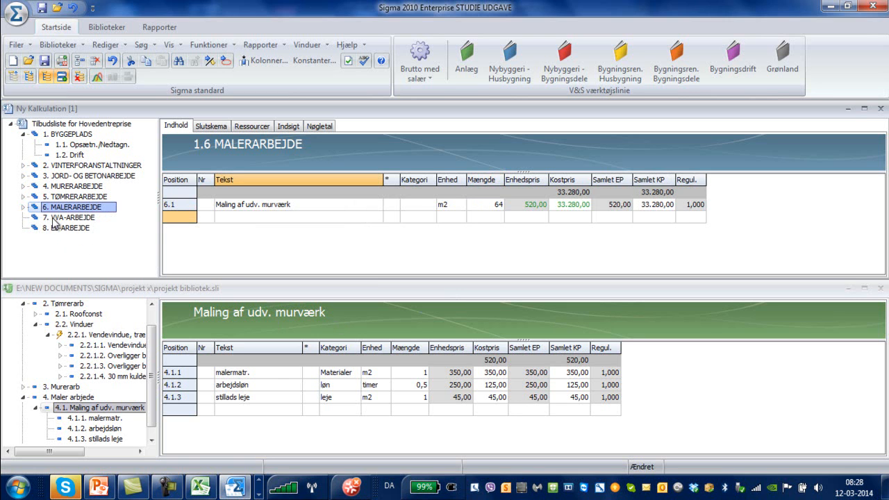
# Add an item named Sanitet to VVA-ARBEJDE and assign it the category UE.
pyautogui.click(54, 219)
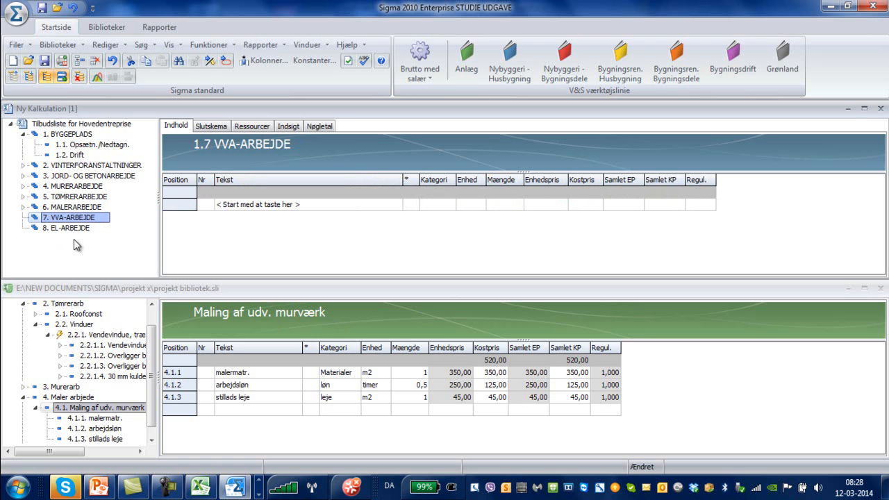
pyautogui.click(268, 205)
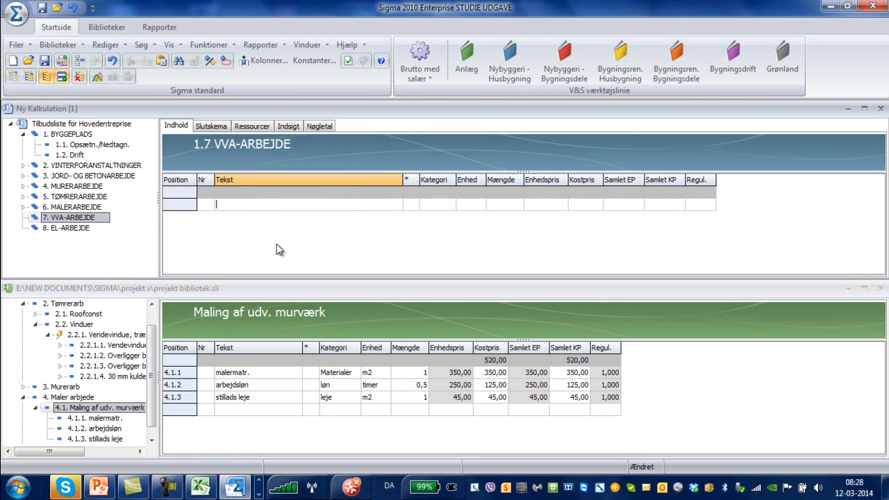
pyautogui.write('sana')
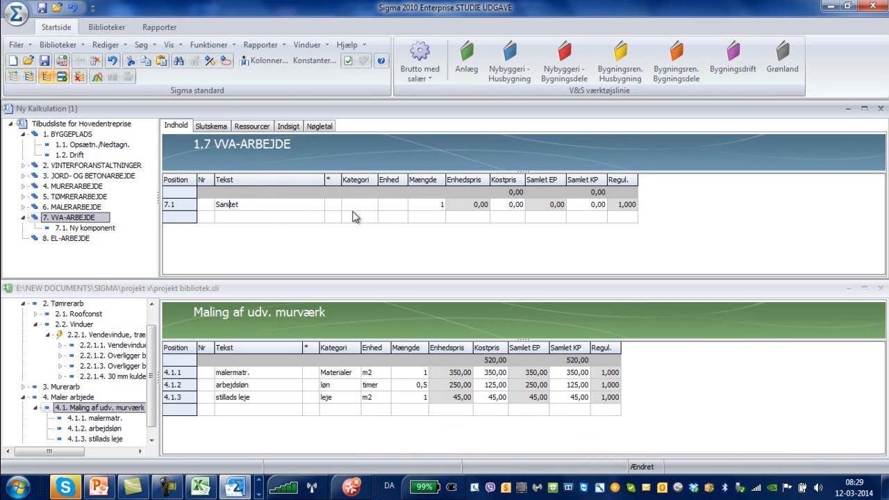
pyautogui.click(359, 205)
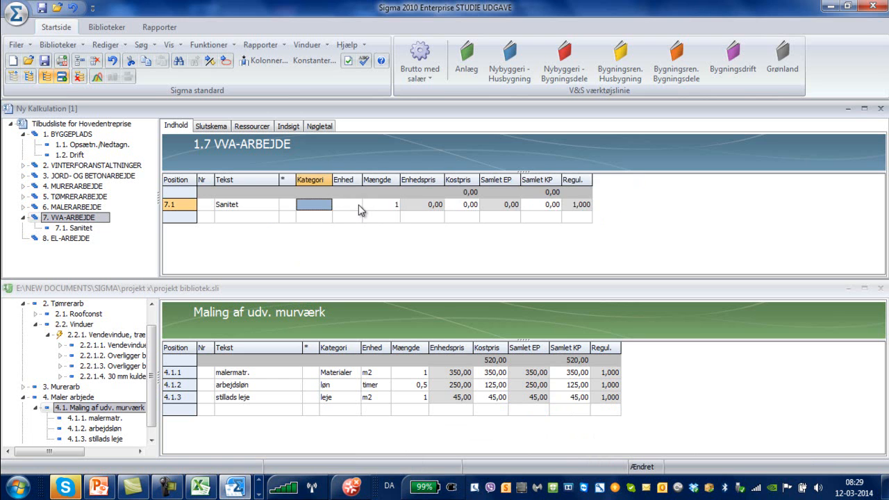
pyautogui.click(316, 208)
pyautogui.write('UE')
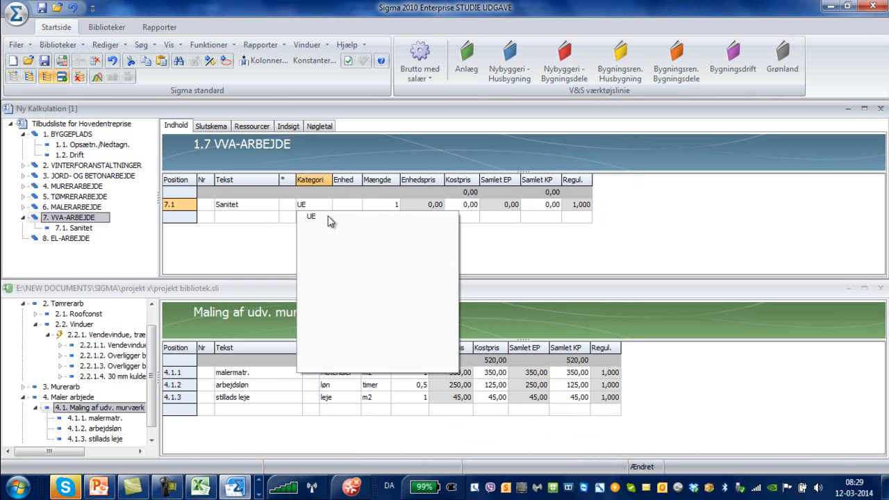
pyautogui.click(331, 218)
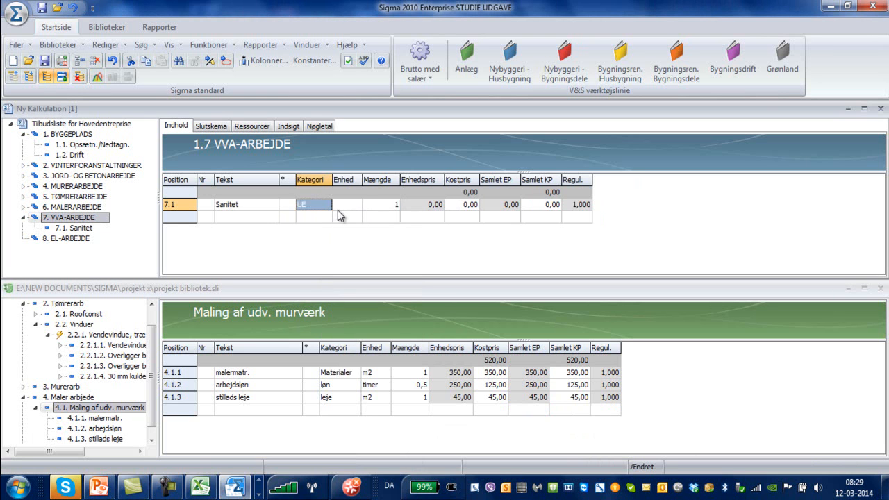
# Set the unit of the Sanitet item to stk and its unit price to 50.000,00.
pyautogui.click(347, 205)
pyautogui.write('1')
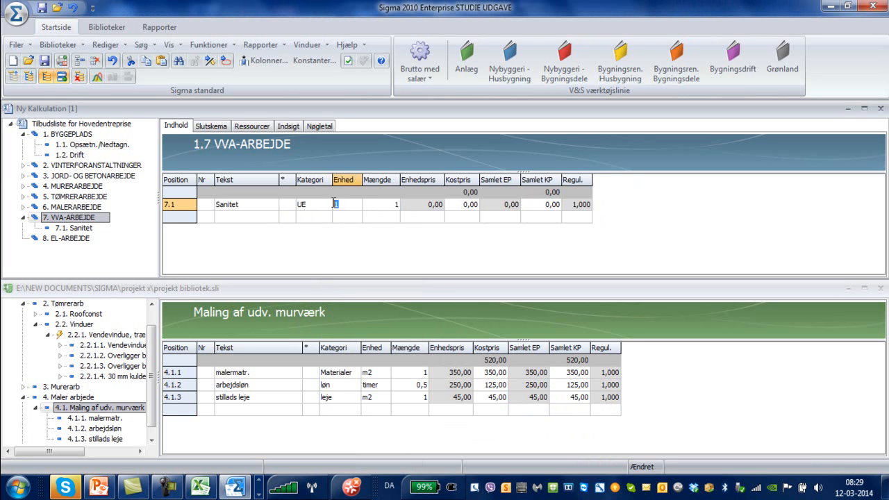
pyautogui.write('st')
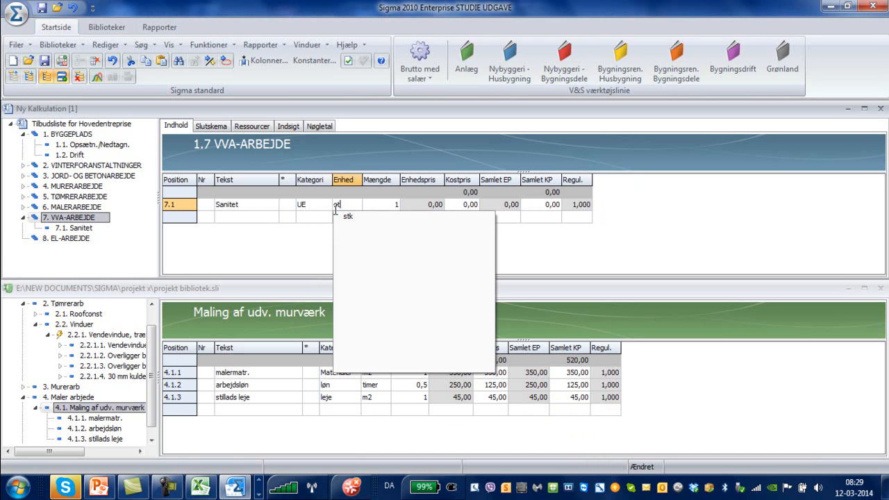
pyautogui.write('k')
pyautogui.click(396, 204)
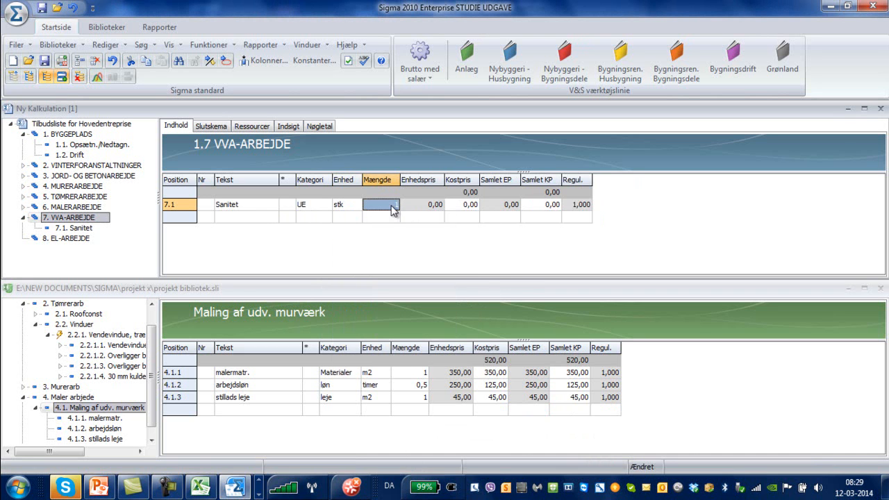
pyautogui.click(432, 205)
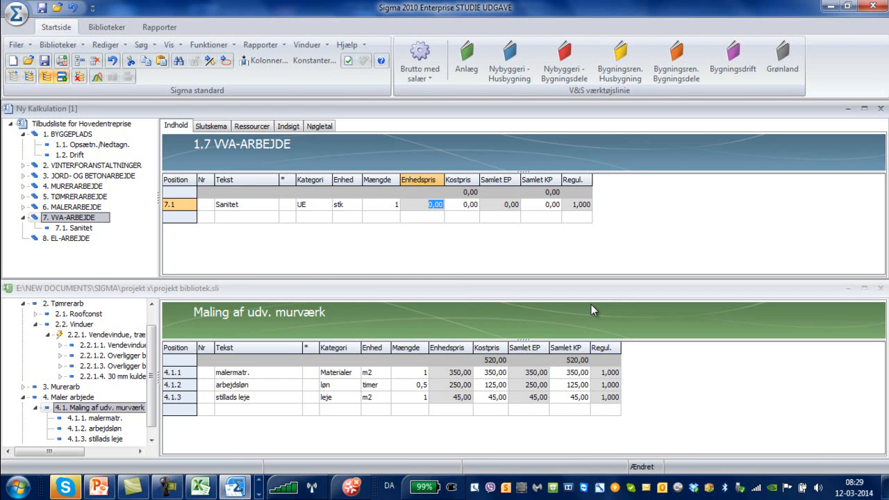
pyautogui.write('50.00')
pyautogui.press('Return')
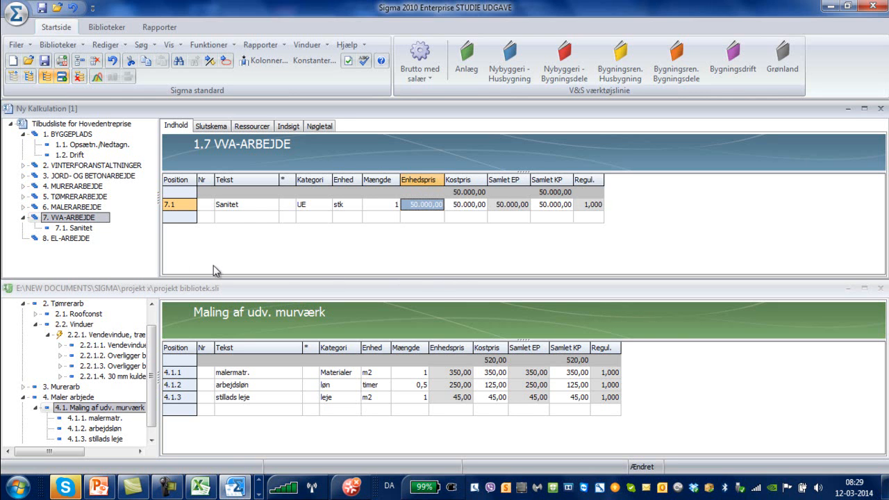
# Add an item named el inst. to EL-ARBEJDE and assign it the category UE.
pyautogui.click(65, 238)
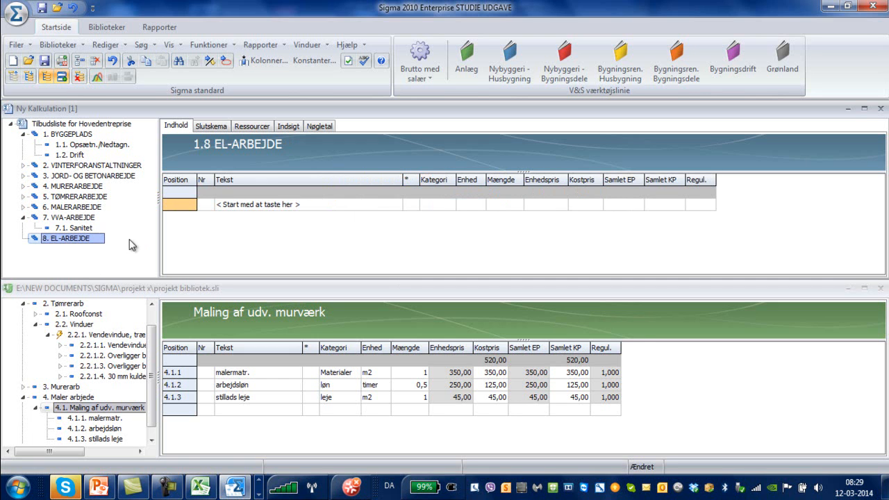
pyautogui.click(245, 206)
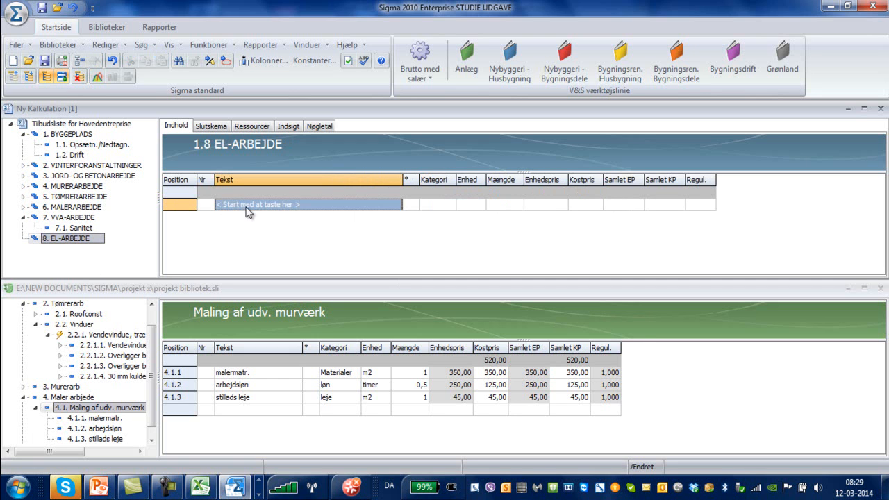
pyautogui.write('el')
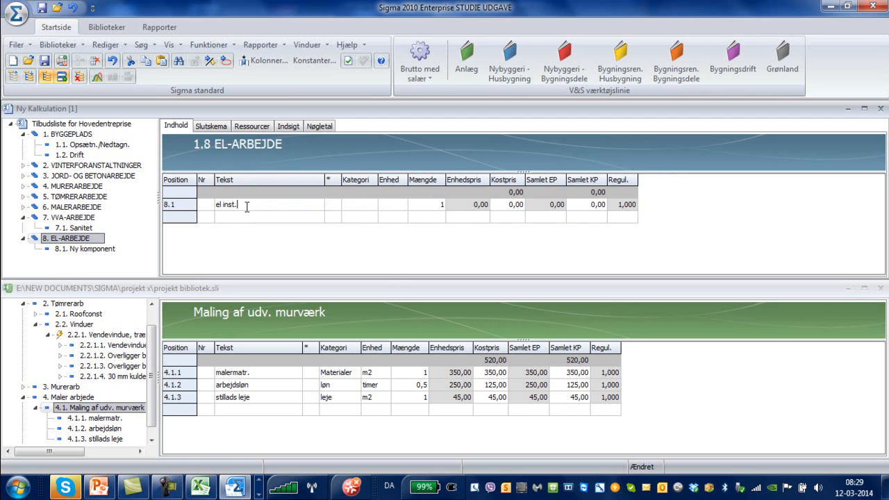
pyautogui.write(' inst.')
pyautogui.press('Return')
pyautogui.click(311, 210)
pyautogui.click(312, 211)
pyautogui.write('UE')
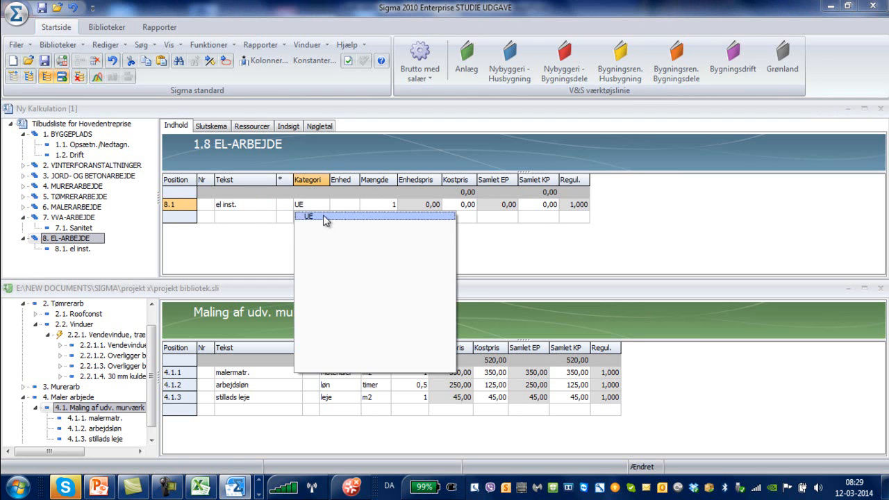
pyautogui.click(322, 215)
pyautogui.press('Tab')
pyautogui.click(350, 217)
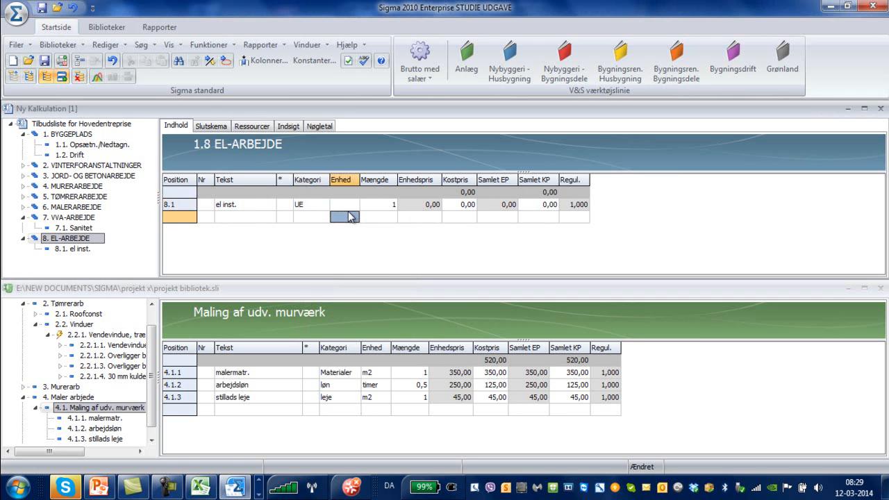
# Set the unit of the el inst. item to stk and its unit price to 40.000.
pyautogui.click(347, 207)
pyautogui.write('stk')
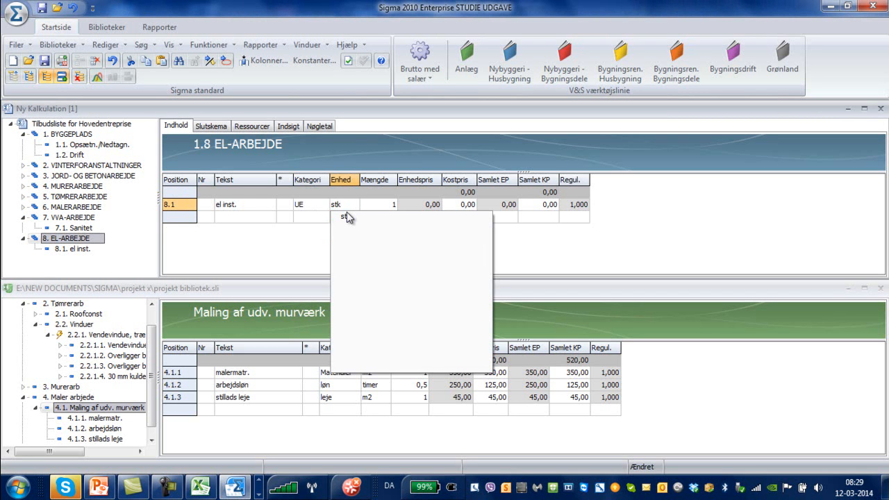
pyautogui.click(347, 216)
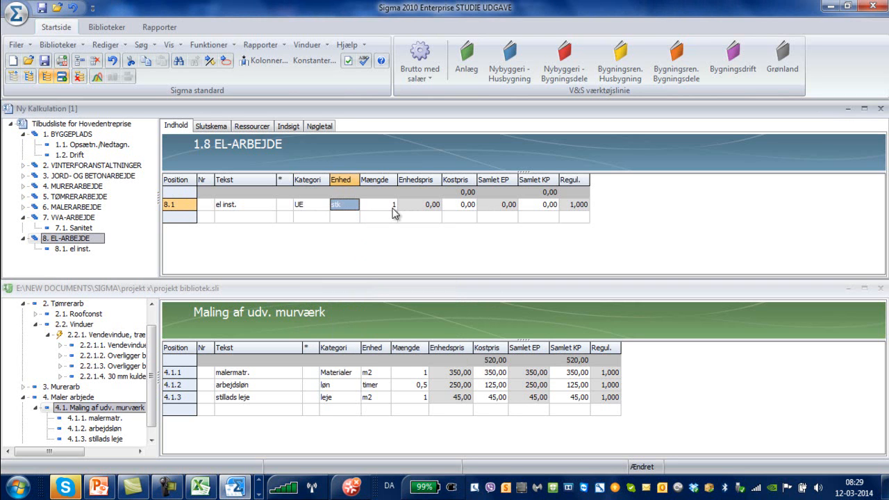
pyautogui.click(431, 205)
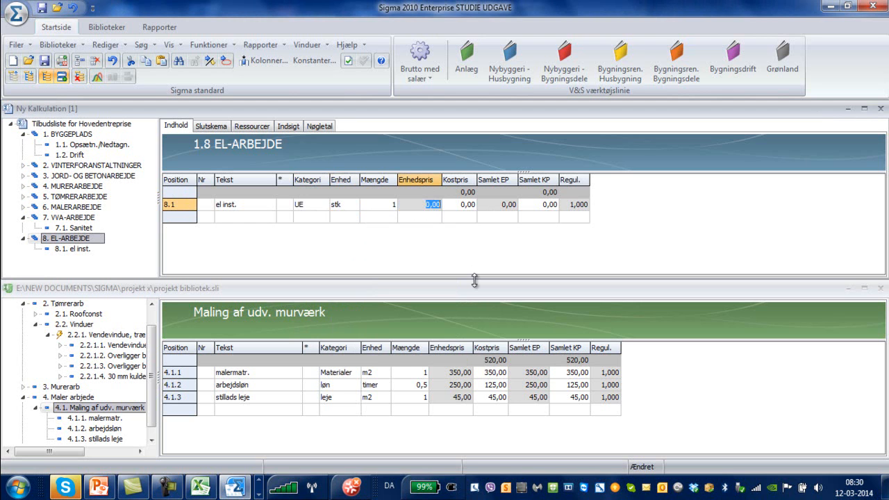
pyautogui.write('40.000')
pyautogui.press('Return')
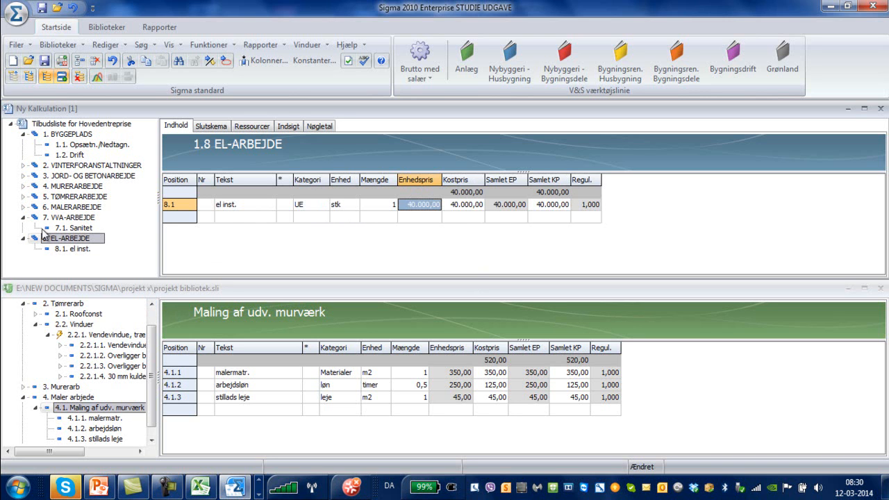
# Collapse VVA-ARBEJDE and EL-ARBEJDE and examine the subcontractor items entered in both groups.
pyautogui.click(23, 218)
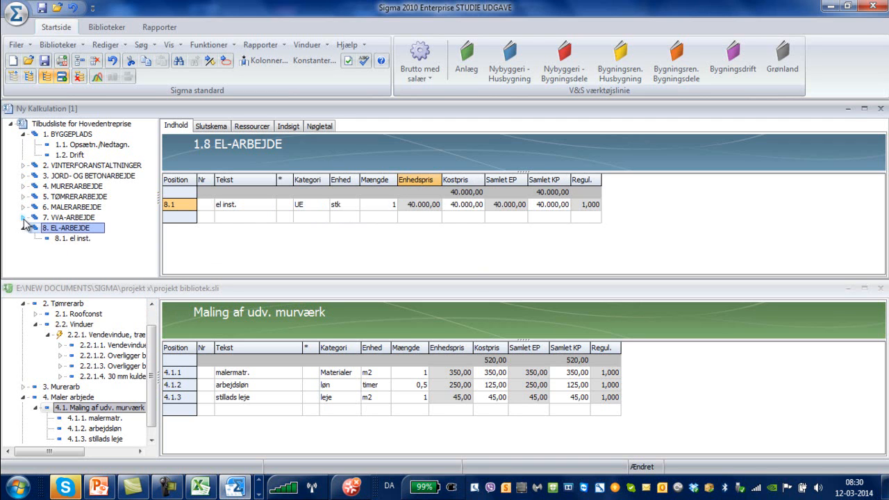
pyautogui.click(24, 228)
pyautogui.click(75, 218)
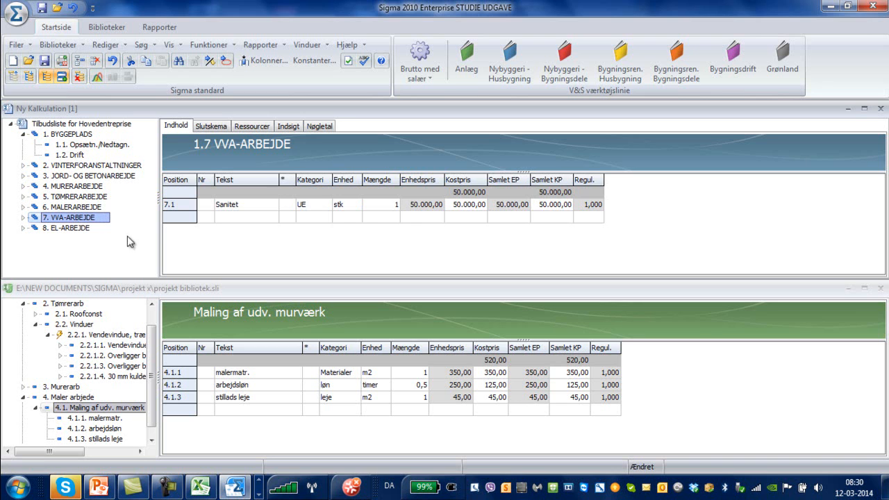
pyautogui.click(73, 228)
pyautogui.moveTo(86, 220); pyautogui.dragTo(56, 221)
pyautogui.click(23, 217)
pyautogui.click(80, 230)
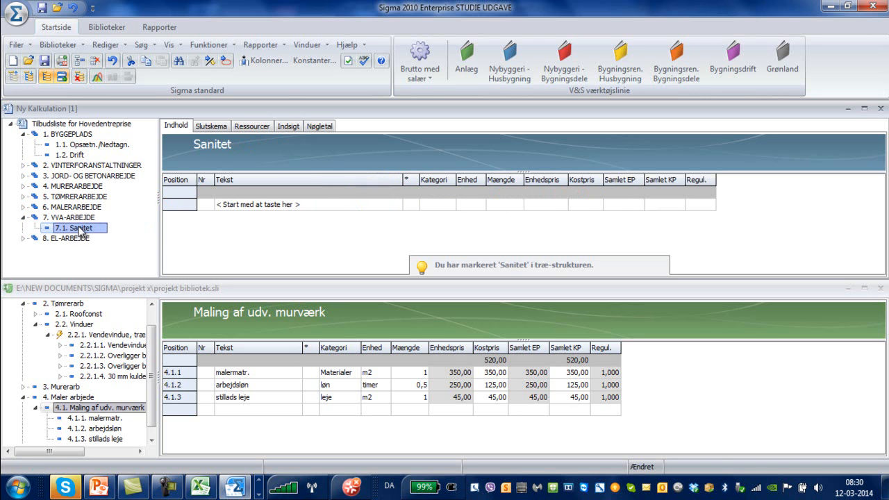
pyautogui.click(245, 208)
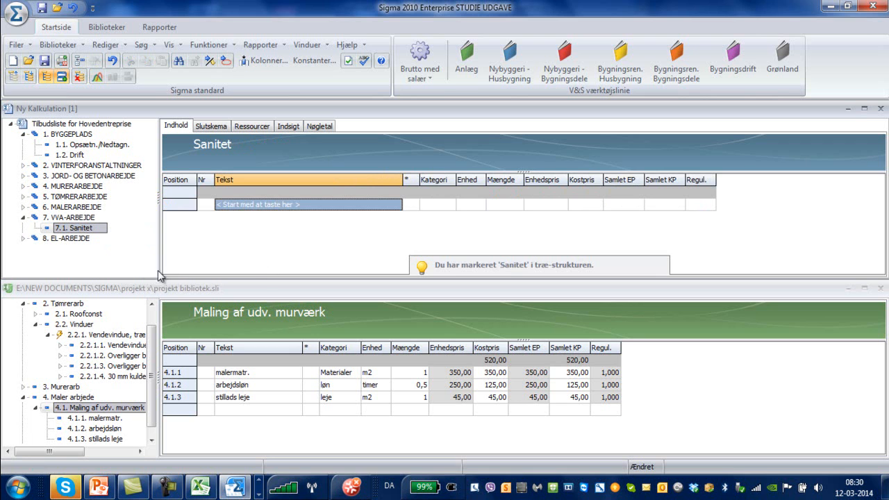
pyautogui.click(23, 218)
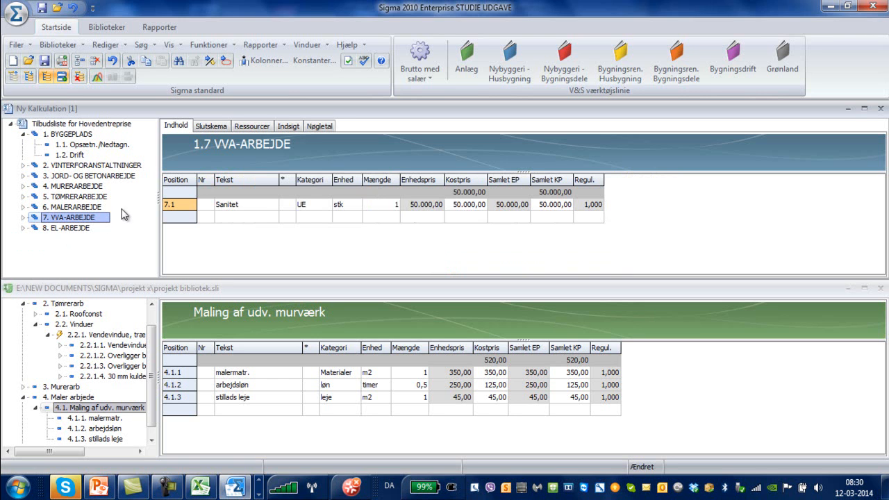
pyautogui.click(55, 217)
pyautogui.click(59, 228)
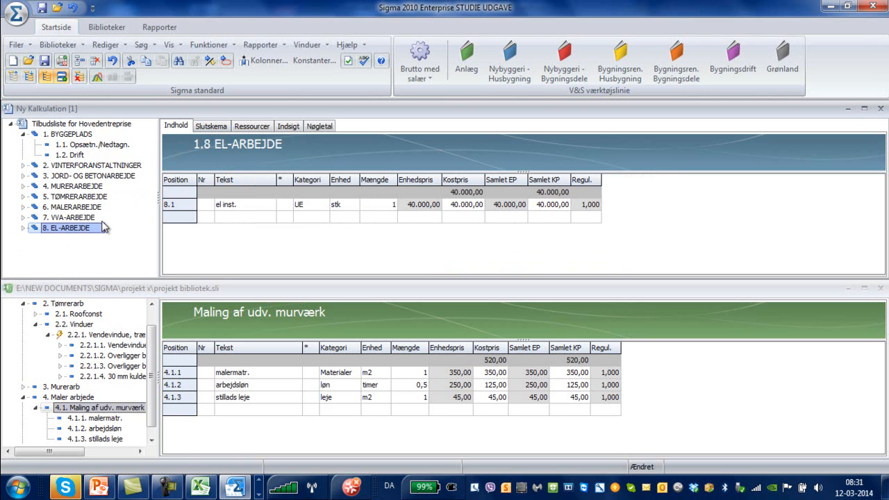
# Expand VINTERFORANSTALTNINGER in the calculation tree and minimise the project library window.
pyautogui.click(23, 167)
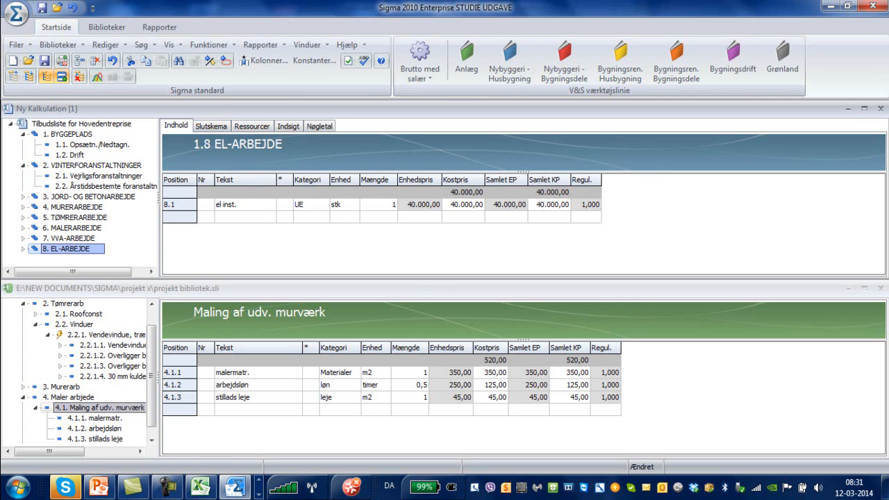
pyautogui.click(848, 287)
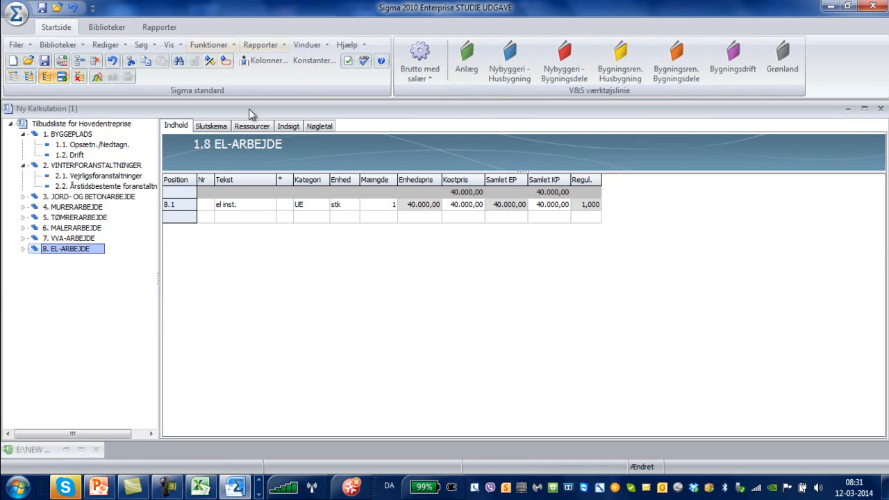
# Examine the Slutskema of the calculation from BYGGEPLADS down to the overall sales price and the total including VAT.
pyautogui.click(218, 125)
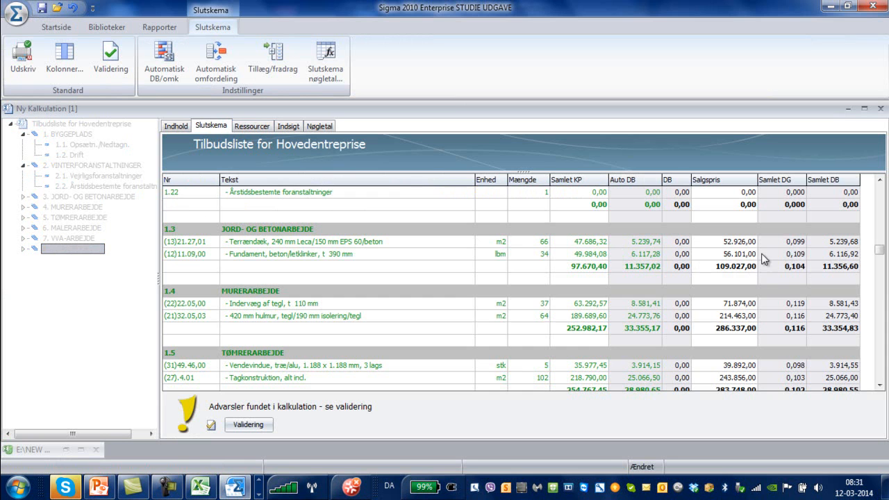
pyautogui.moveTo(879, 248); pyautogui.dragTo(886, 182)
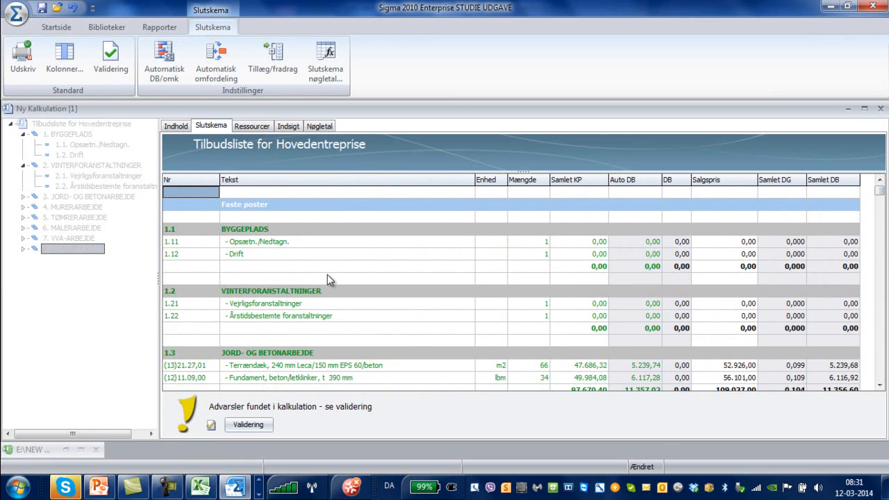
pyautogui.moveTo(879, 190); pyautogui.dragTo(886, 340)
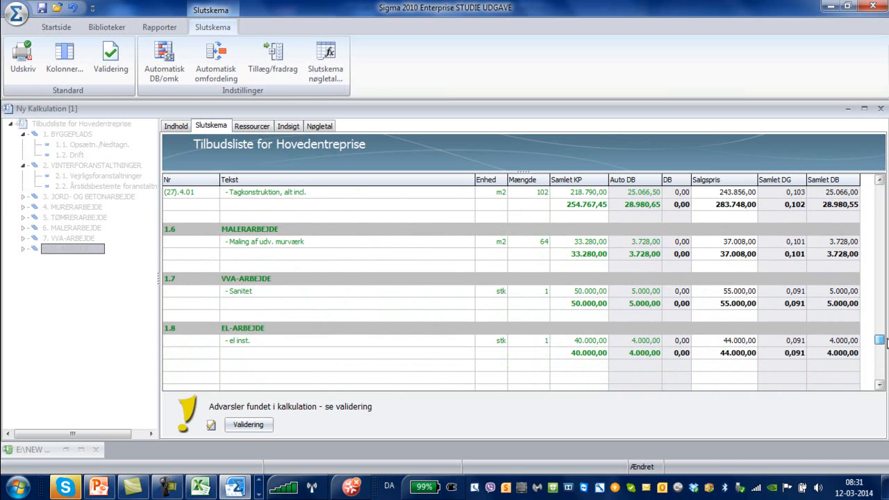
pyautogui.moveTo(886, 341); pyautogui.dragTo(885, 373)
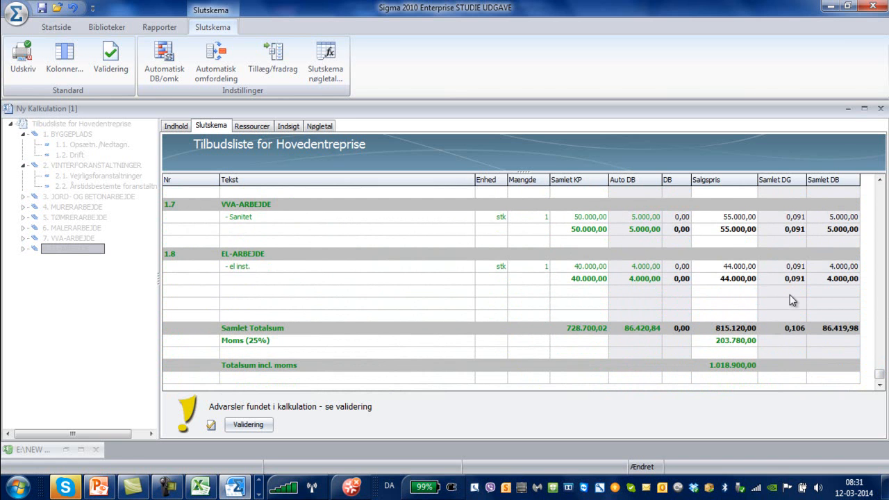
pyautogui.scroll(3, 723, 279)
# Return to the calculation's contents and set the unit of Opsætn./Nedtagn. in BYGGEPLADS to stk.
pyautogui.click(175, 127)
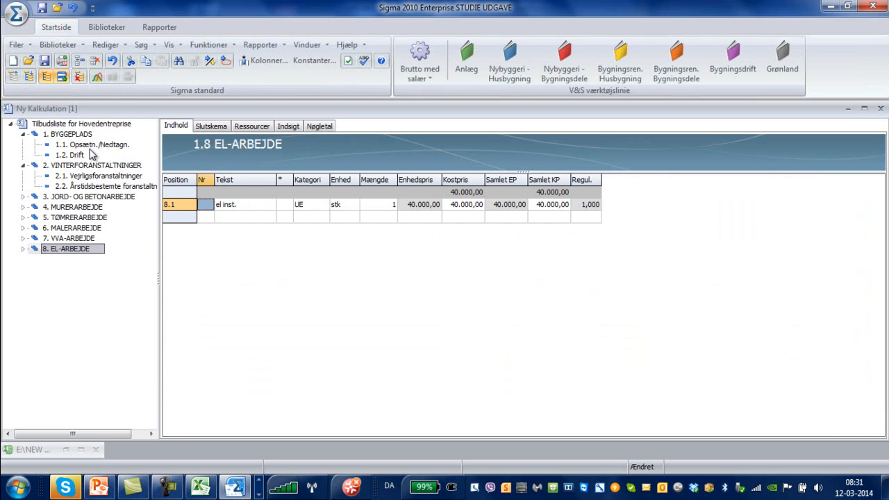
pyautogui.click(90, 145)
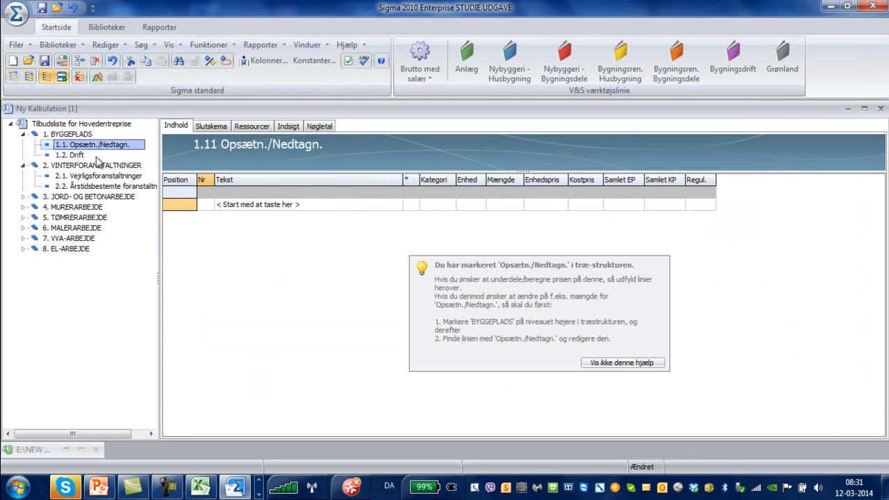
pyautogui.click(290, 205)
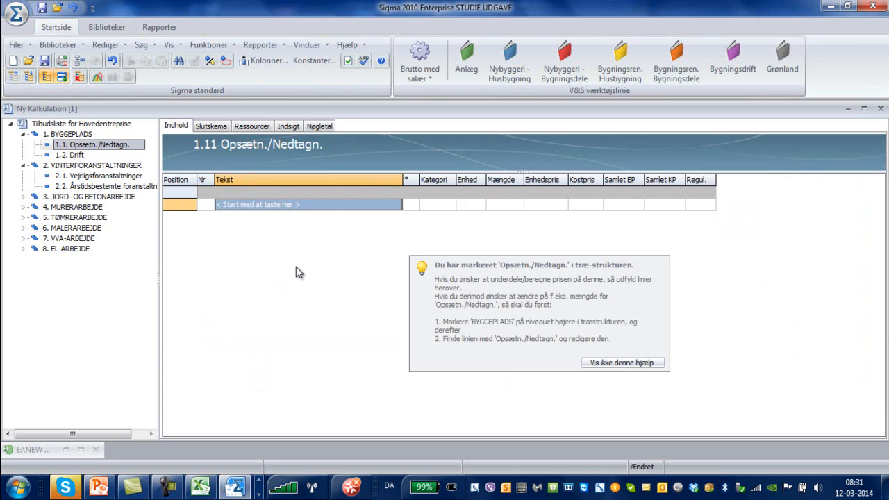
pyautogui.click(73, 134)
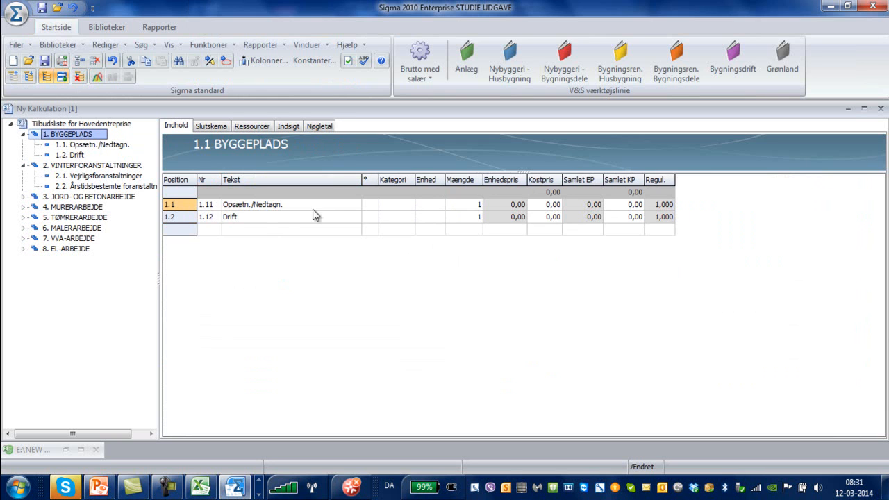
pyautogui.click(391, 206)
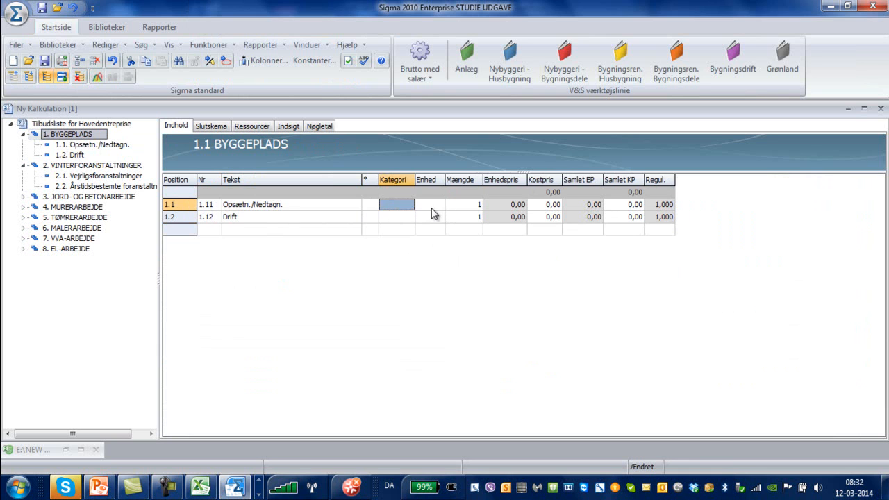
pyautogui.click(431, 206)
pyautogui.click(429, 205)
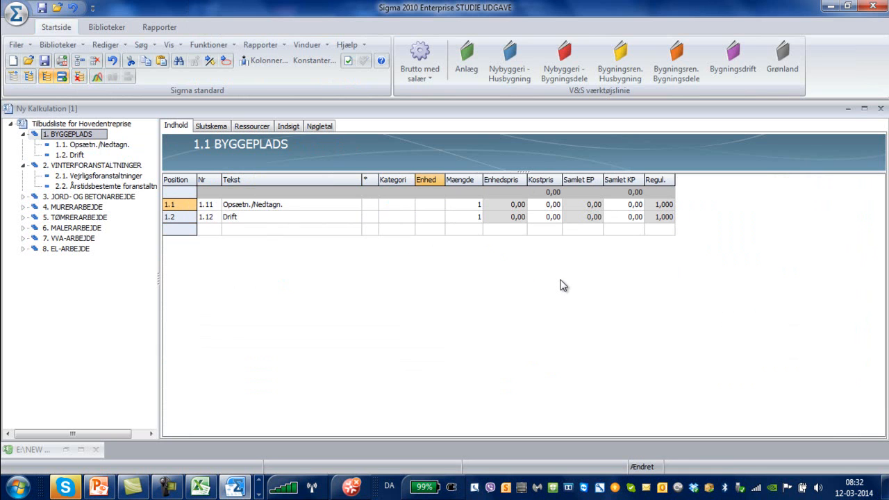
pyautogui.write('stk')
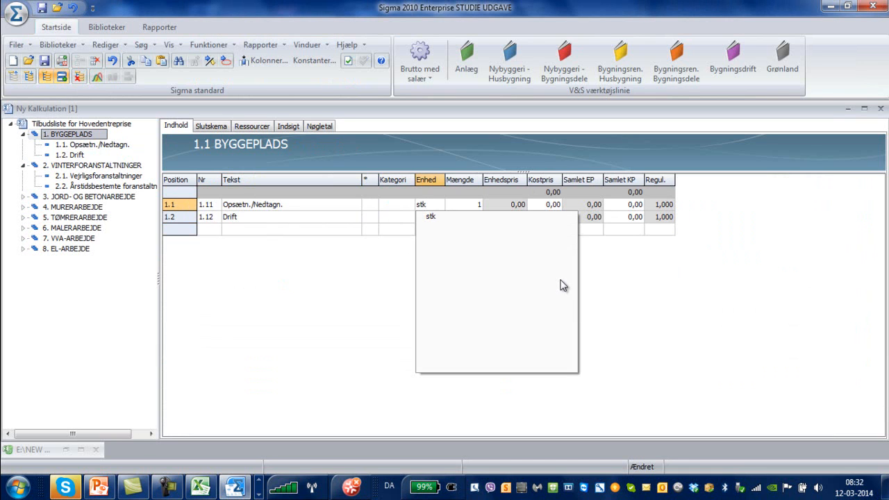
# Set the unit price of the Opsætn./Nedtagn. item in BYGGEPLADS to 815120*0,03.
pyautogui.click(479, 206)
pyautogui.click(479, 205)
pyautogui.click(520, 207)
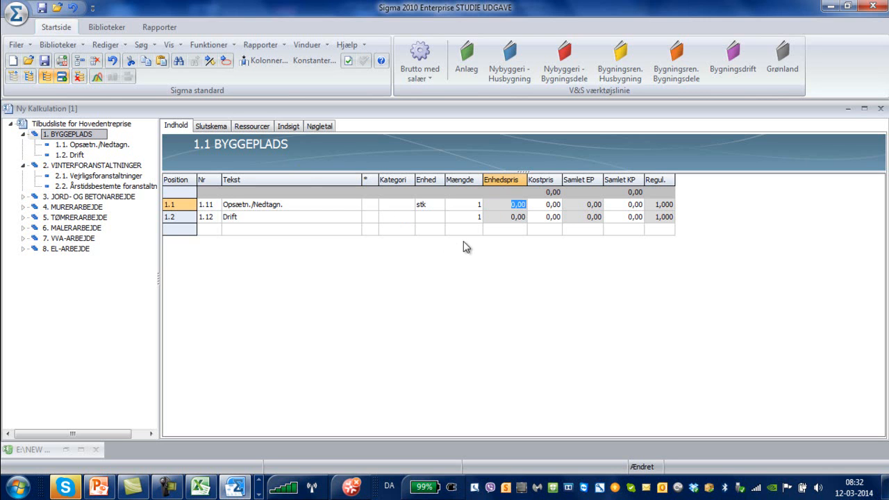
pyautogui.write('815120*0,03')
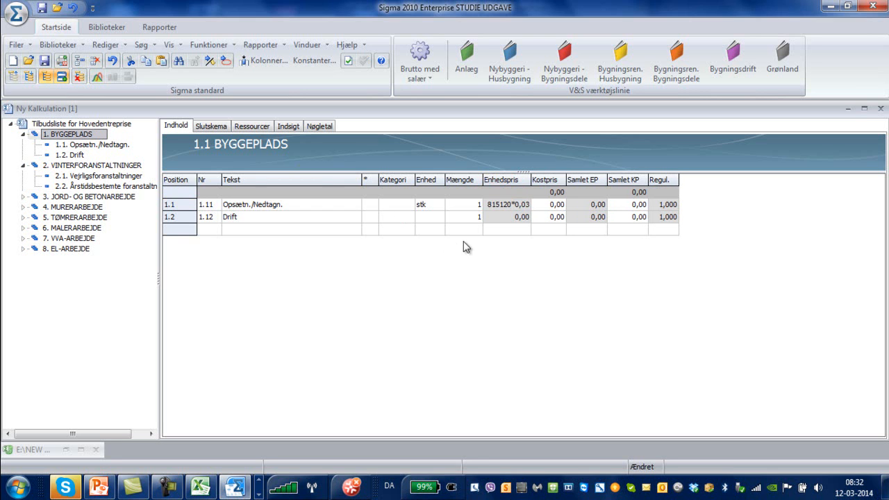
pyautogui.press('Return')
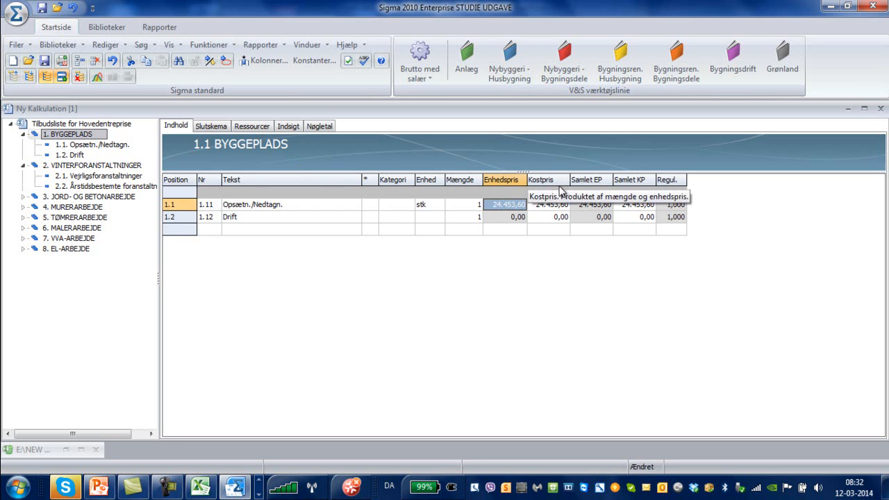
# Set the Drift item's unit to stk and its unit price to 815120*0,04.
pyautogui.click(420, 217)
pyautogui.click(421, 217)
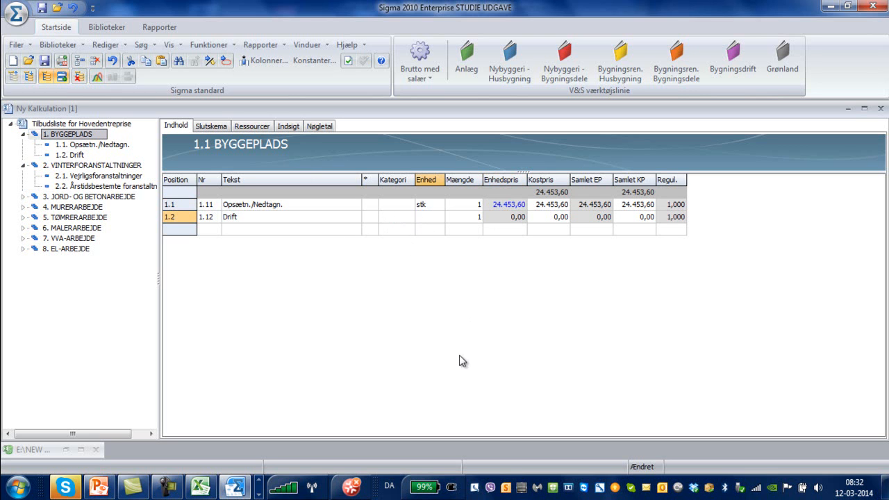
pyautogui.write('stk')
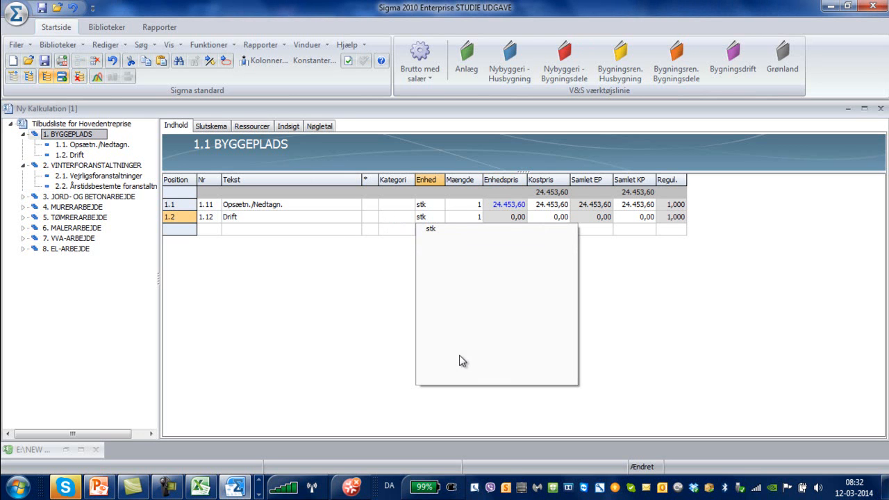
pyautogui.click(514, 217)
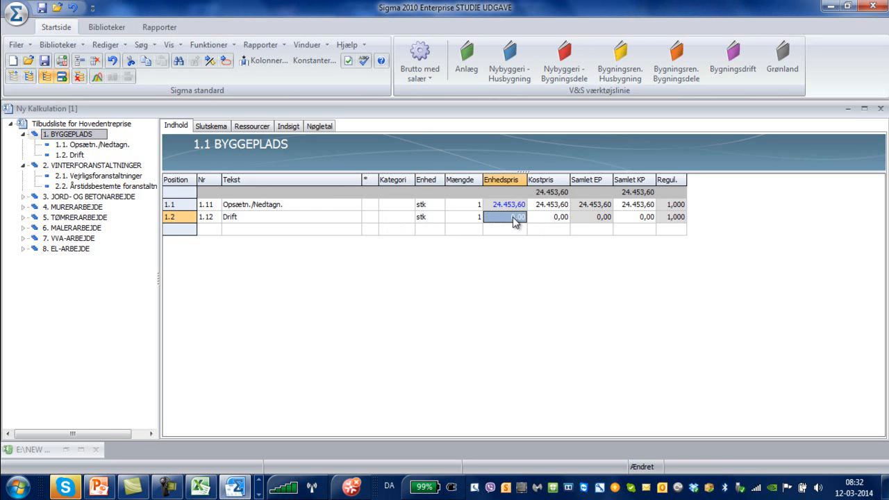
pyautogui.click(556, 220)
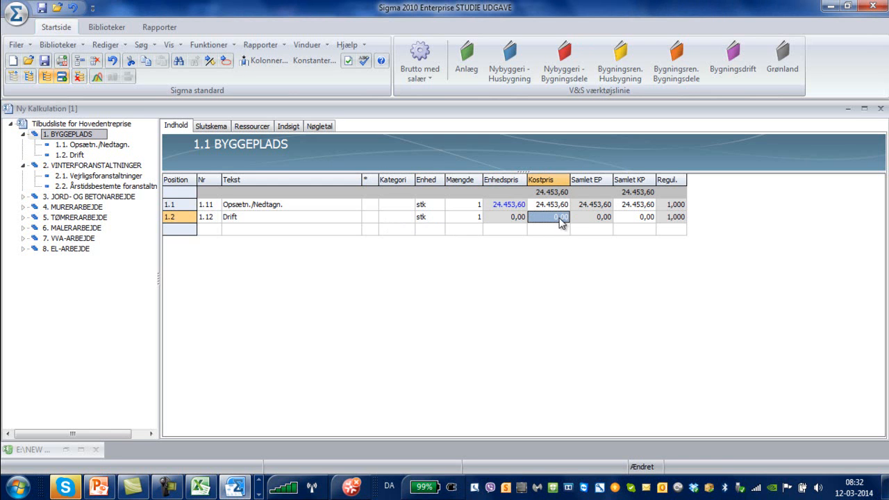
pyautogui.click(519, 219)
pyautogui.click(519, 219)
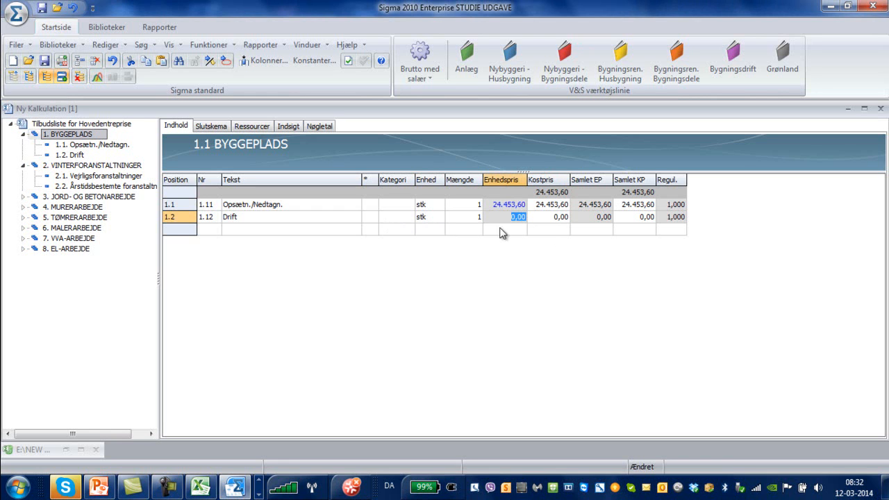
pyautogui.moveTo(508, 207)
pyautogui.write('815120*0,04')
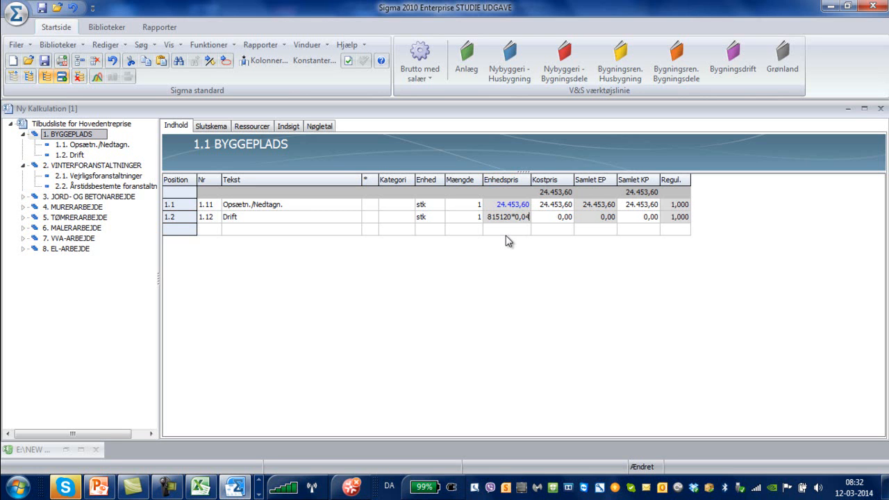
pyautogui.press('Return')
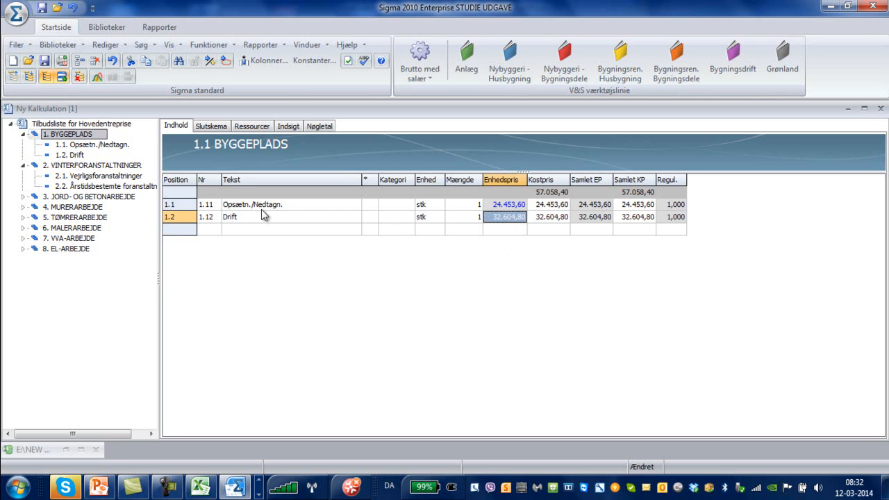
# Examine the Slutskema from the BYGGEPLADS prices down to the overall total including VAT.
pyautogui.click(211, 129)
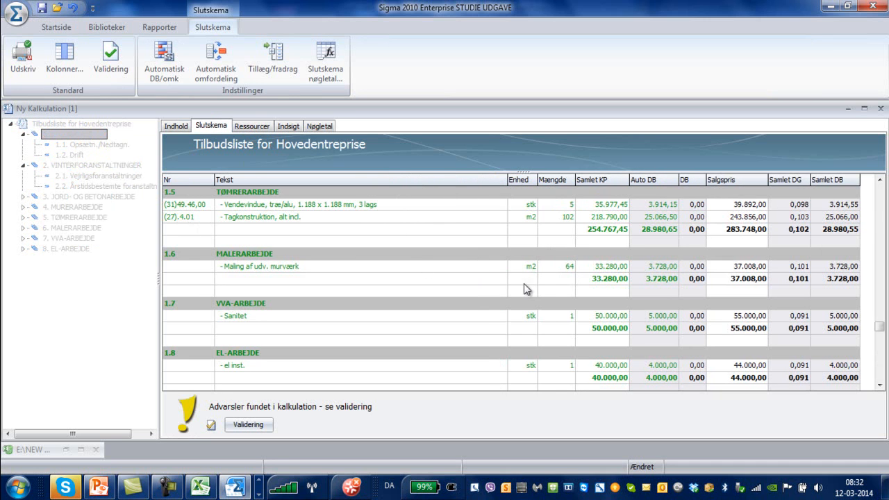
pyautogui.scroll(6, 533, 282)
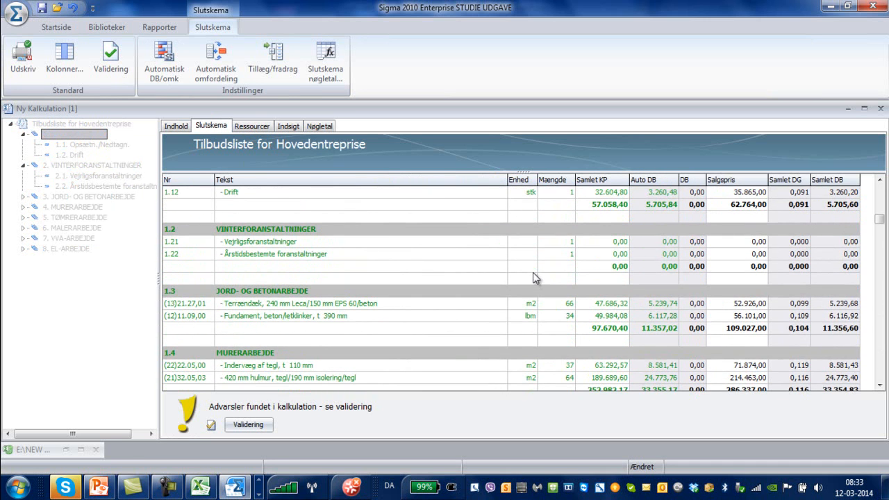
pyautogui.scroll(3, 533, 277)
pyautogui.scroll(-2, 607, 225)
pyautogui.scroll(-2, 389, 241)
pyautogui.scroll(-6, 387, 236)
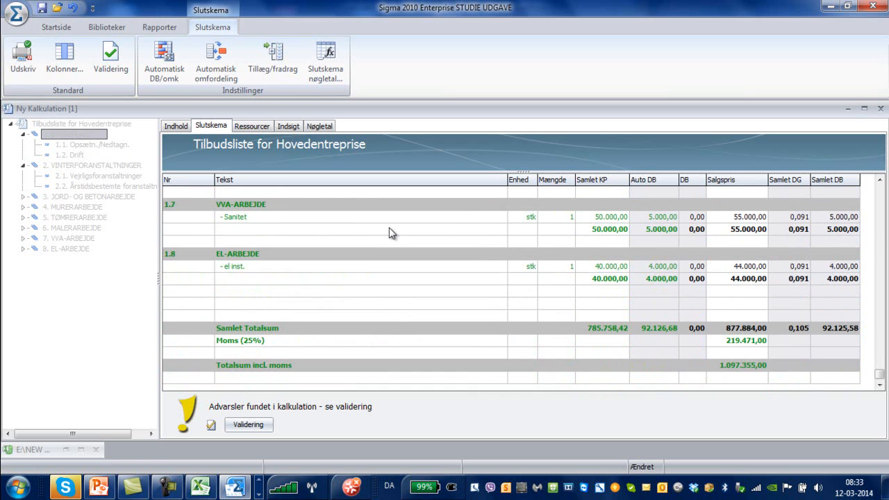
pyautogui.scroll(3, 389, 227)
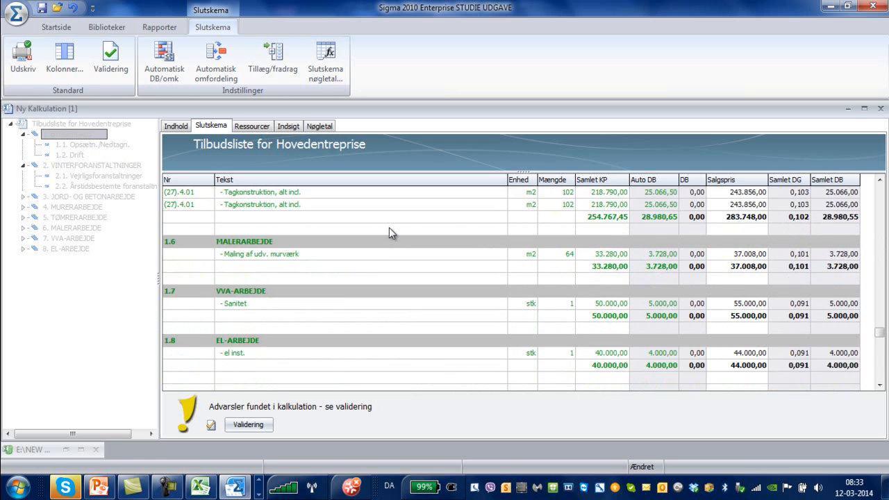
# Delete the Underentreprenør category from the sales price markups in the Automatisk DB/omk settings.
pyautogui.click(178, 77)
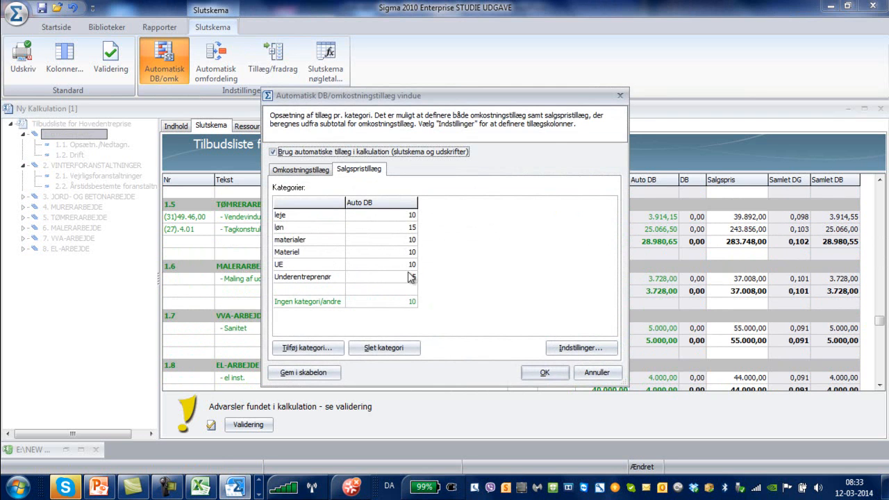
pyautogui.click(294, 278)
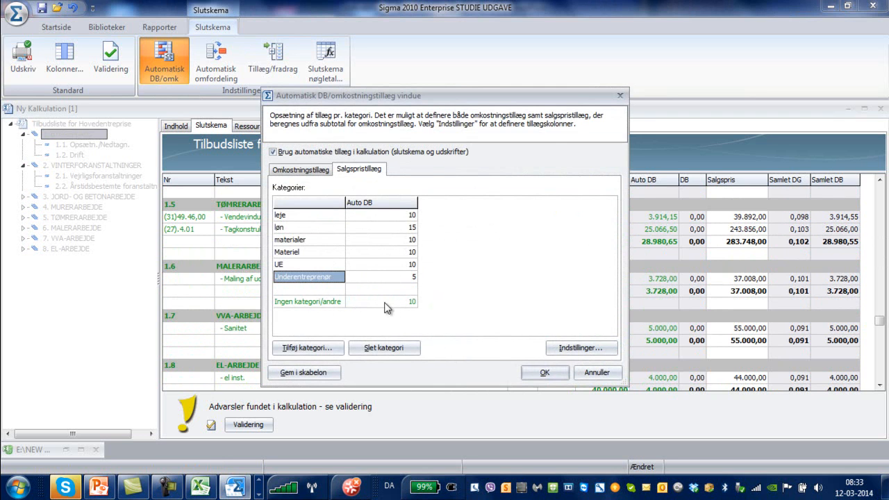
pyautogui.click(385, 348)
pyautogui.click(475, 266)
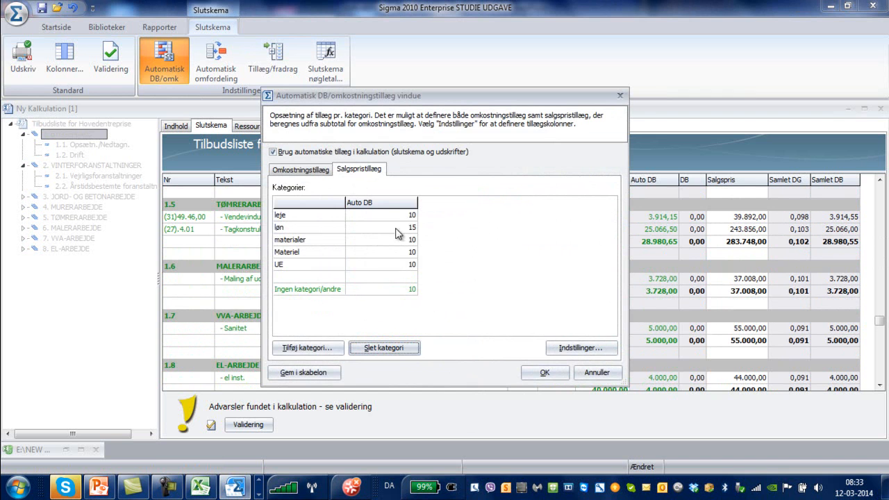
# Set the Auto DB sales price markup for the materialer category to 30.
pyautogui.moveTo(487, 96); pyautogui.dragTo(393, 110)
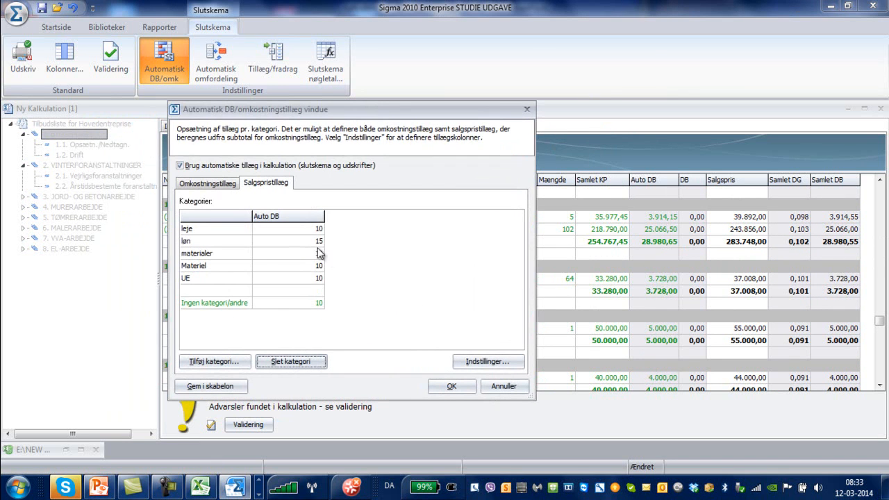
pyautogui.click(319, 255)
pyautogui.click(320, 255)
pyautogui.write('30')
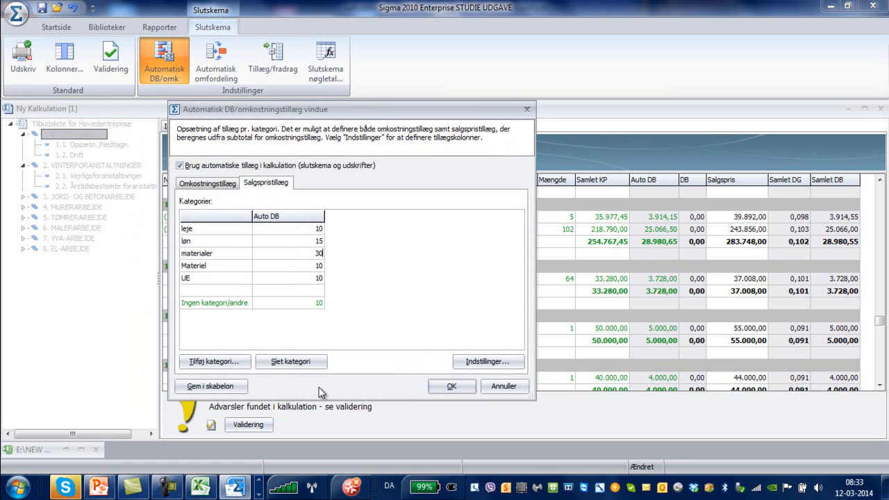
pyautogui.press('Return')
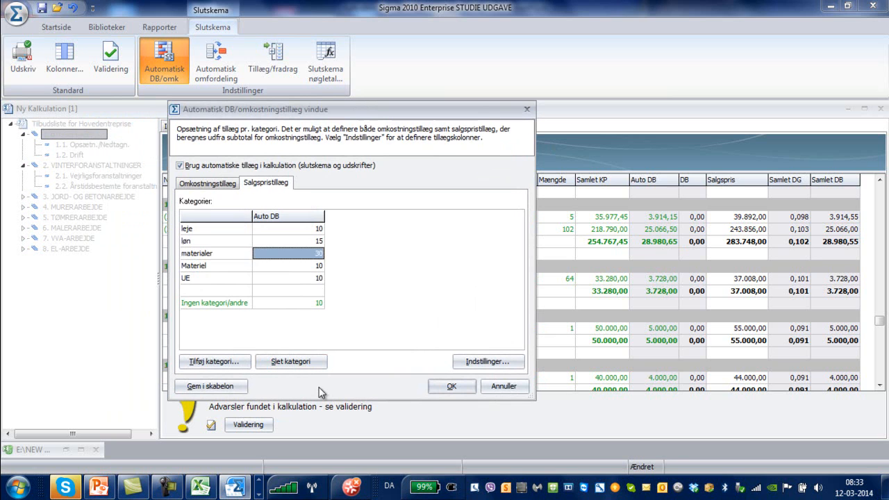
# Set the Auto DB markup for the UE category to 5, apply the markups and review the Slutskema totals.
pyautogui.click(321, 279)
pyautogui.click(321, 279)
pyautogui.write('5')
pyautogui.press('Return')
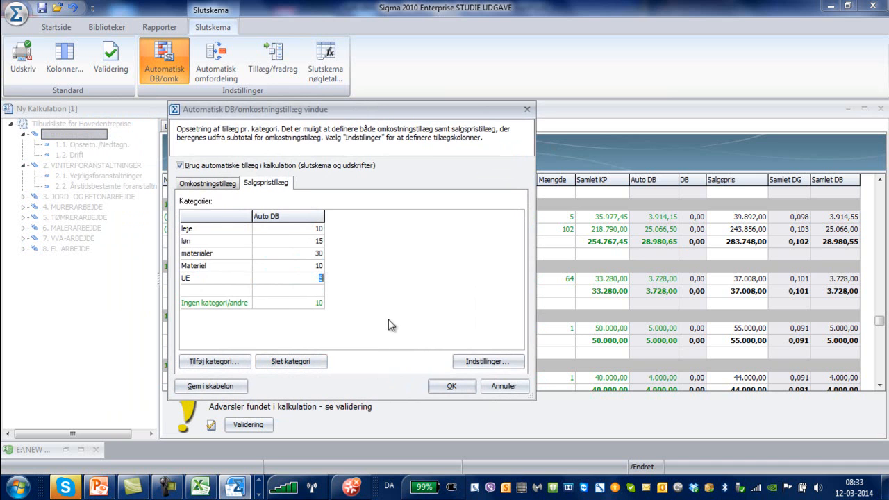
pyautogui.click(447, 389)
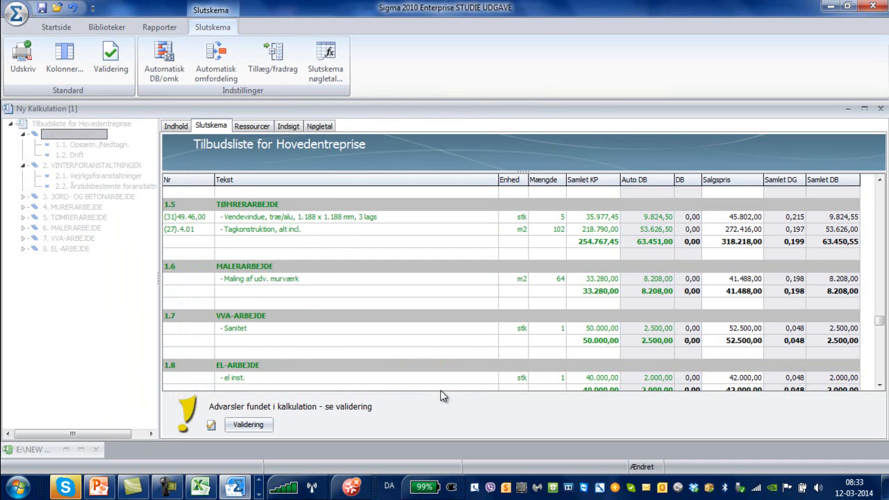
pyautogui.scroll(-3, 714, 193)
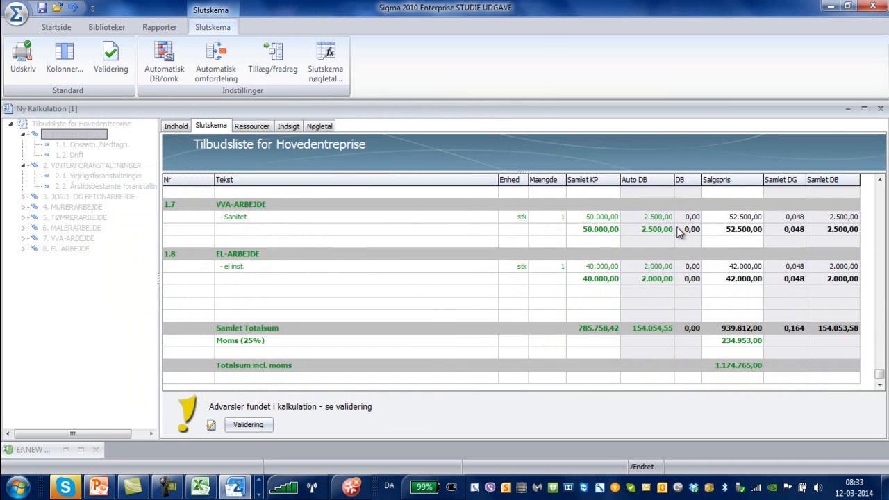
pyautogui.scroll(8, 680, 233)
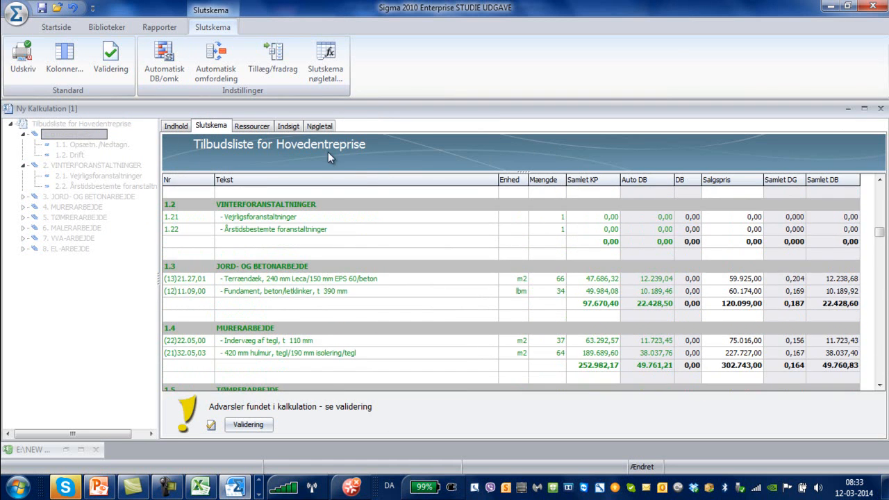
# Set Kvadratmeter to 102 in the calculation's Nøgletal and review the square-metre cost and sales prices.
pyautogui.click(319, 126)
pyautogui.scroll(-1, 266, 302)
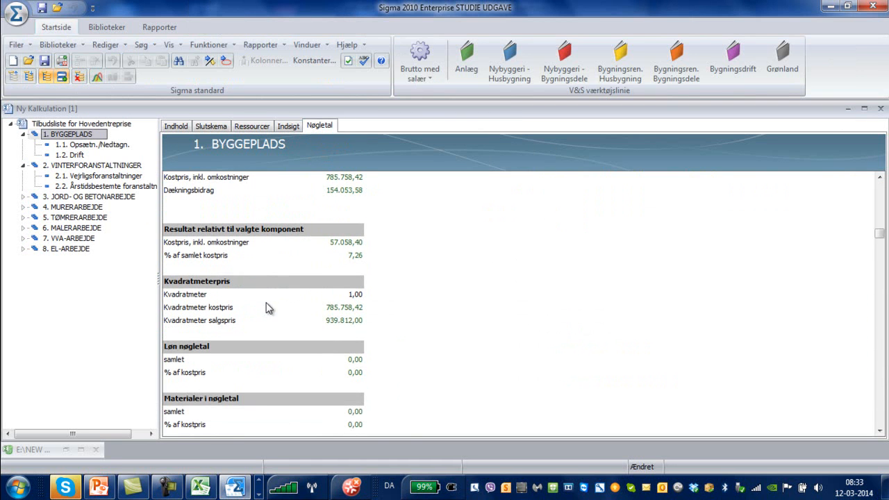
pyautogui.click(356, 294)
pyautogui.doubleClick(356, 295)
pyautogui.write('102')
pyautogui.press('Return')
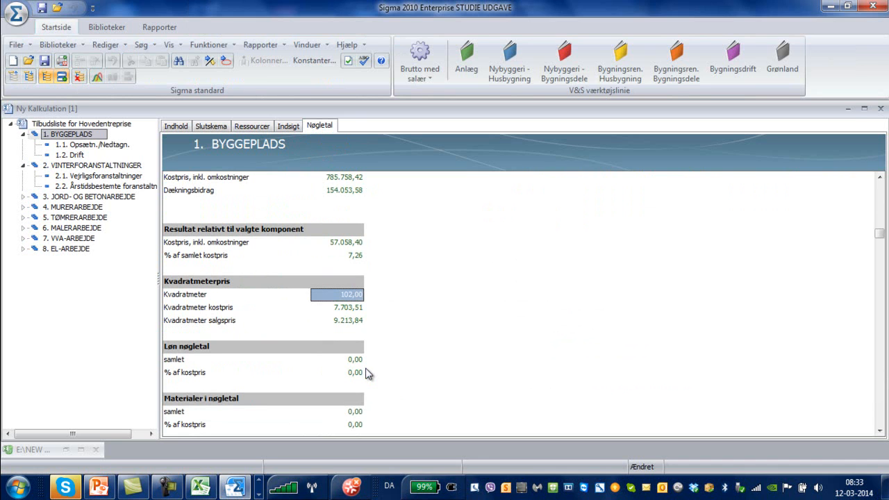
pyautogui.moveTo(345, 326)
pyautogui.scroll(2, 347, 330)
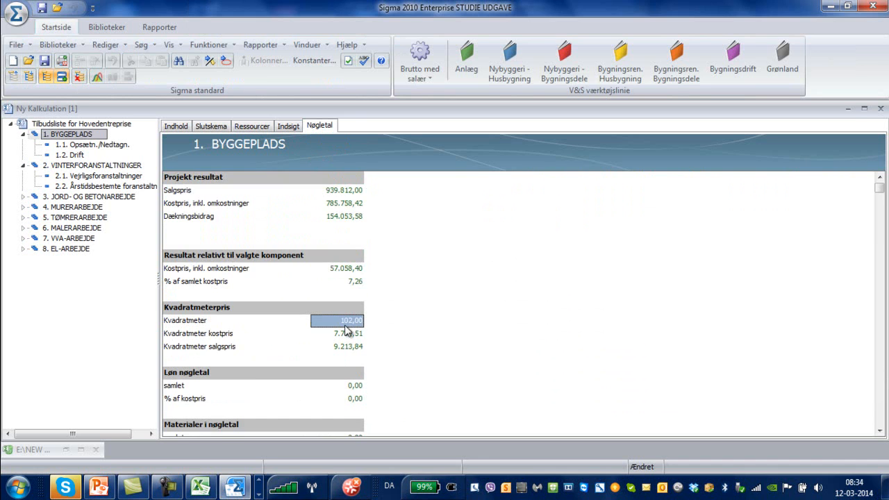
pyautogui.scroll(-3, 349, 333)
# Transfer the contents of Tilbudsliste for Hovedentreprise to a new Microsoft Project file, raising the number of calculation tree levels by one.
pyautogui.click(175, 127)
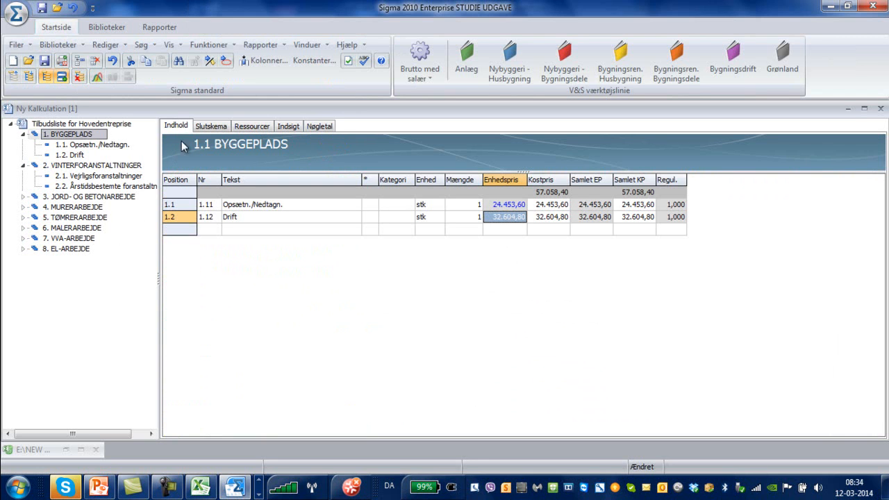
pyautogui.click(95, 124)
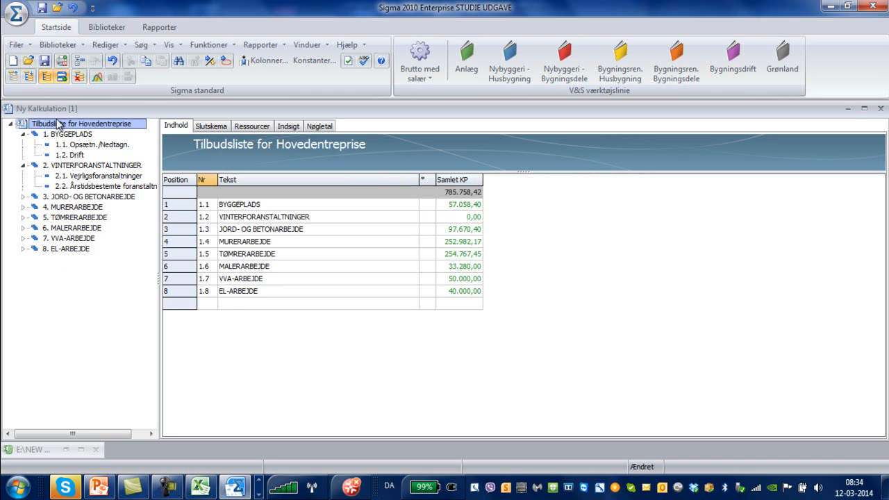
pyautogui.click(16, 45)
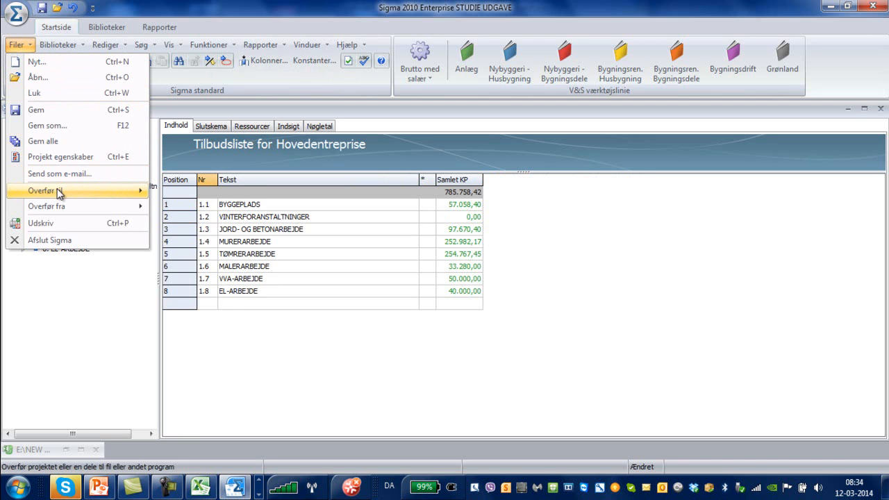
pyautogui.moveTo(132, 190)
pyautogui.click(199, 242)
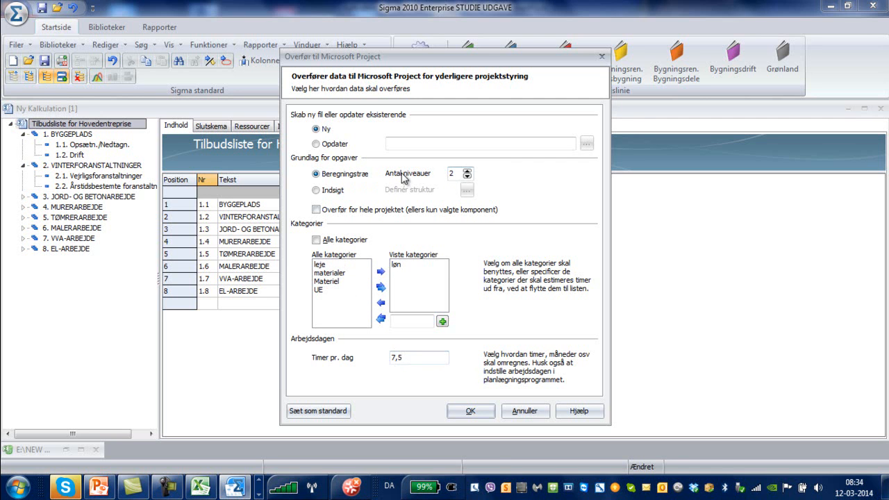
pyautogui.click(467, 171)
pyautogui.click(470, 411)
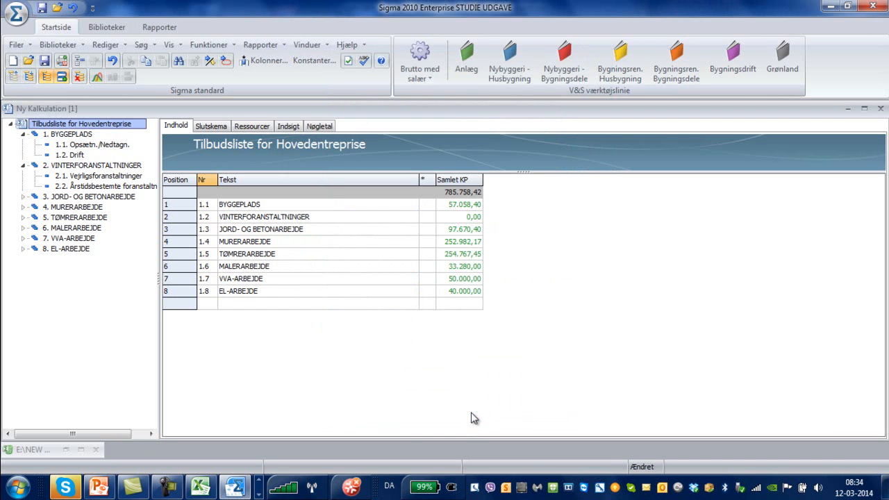
# Switch to Microsoft Project and examine the transferred Gantt tasks from JORD- OG BETONARBEJDE down to MALERARBEJDE.
pyautogui.click(257, 490)
pyautogui.click(257, 494)
pyautogui.click(257, 495)
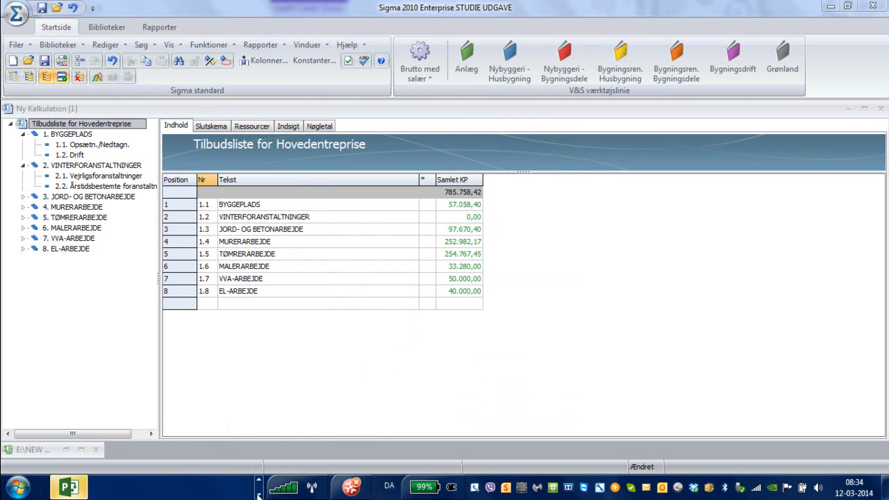
pyautogui.click(86, 488)
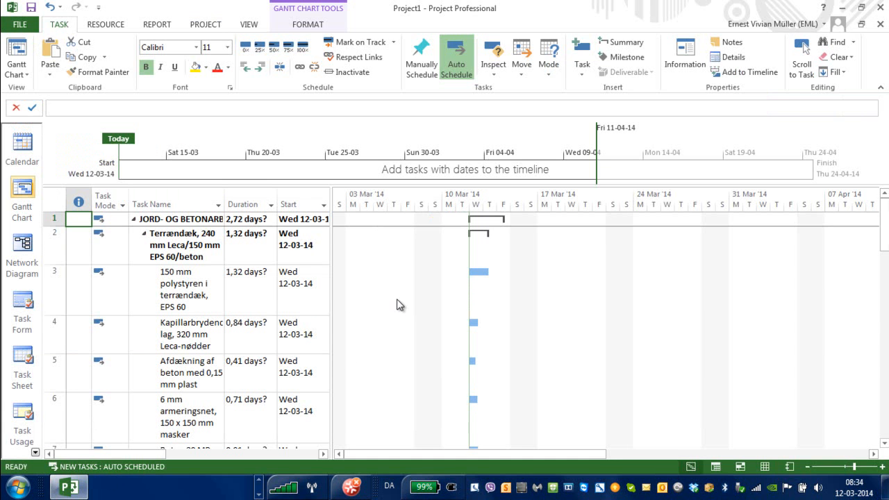
pyautogui.scroll(-8, 400, 305)
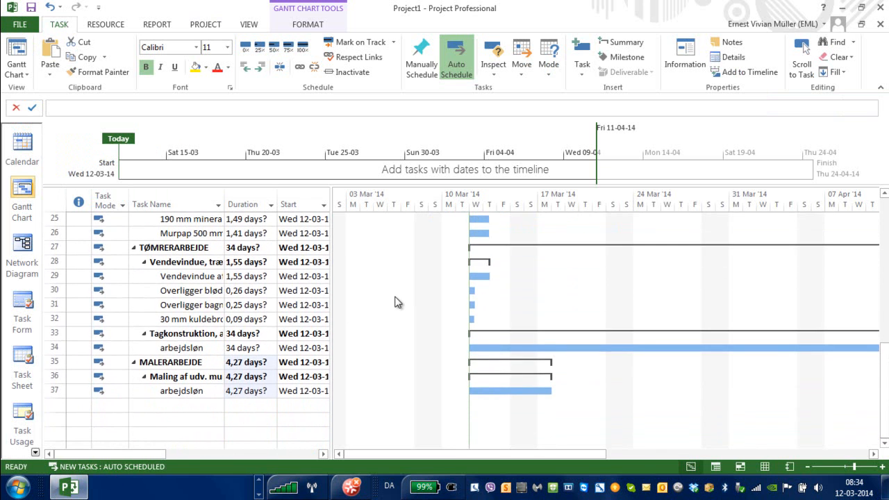
# Review the durations and subtasks in the detailed Gantt task list from JORD- OG BETONARBEJDE down to TØMRERARBEJDE.
pyautogui.scroll(8, 387, 306)
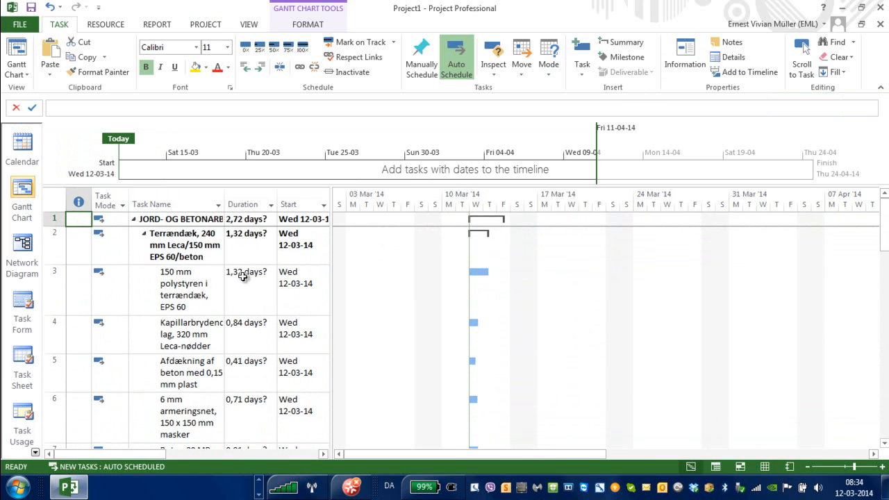
pyautogui.scroll(-1, 194, 248)
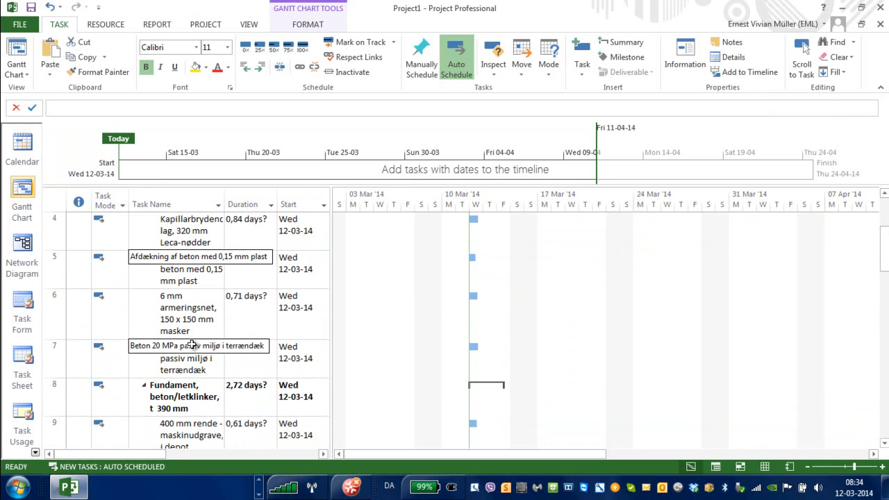
pyautogui.scroll(1, 186, 297)
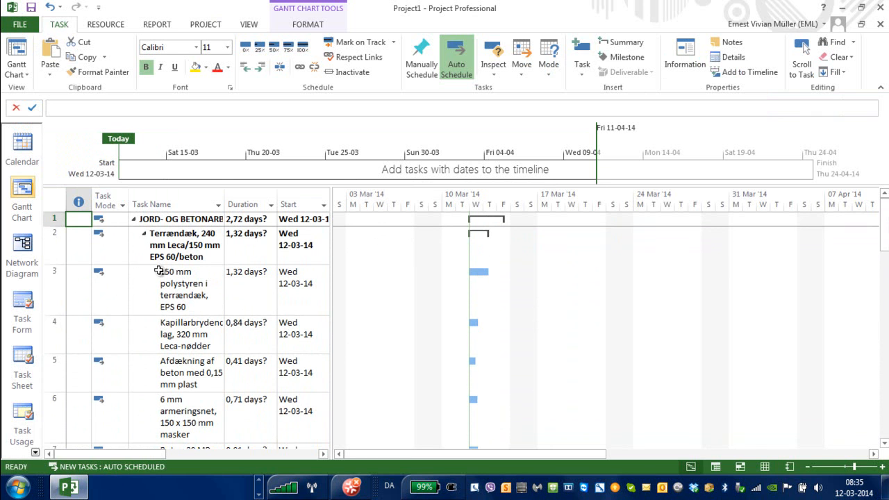
pyautogui.scroll(-1, 188, 291)
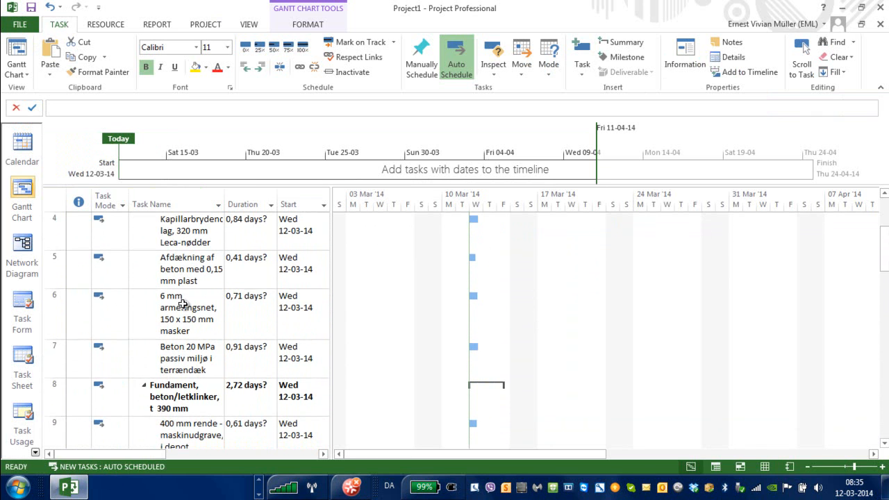
pyautogui.scroll(-3, 188, 309)
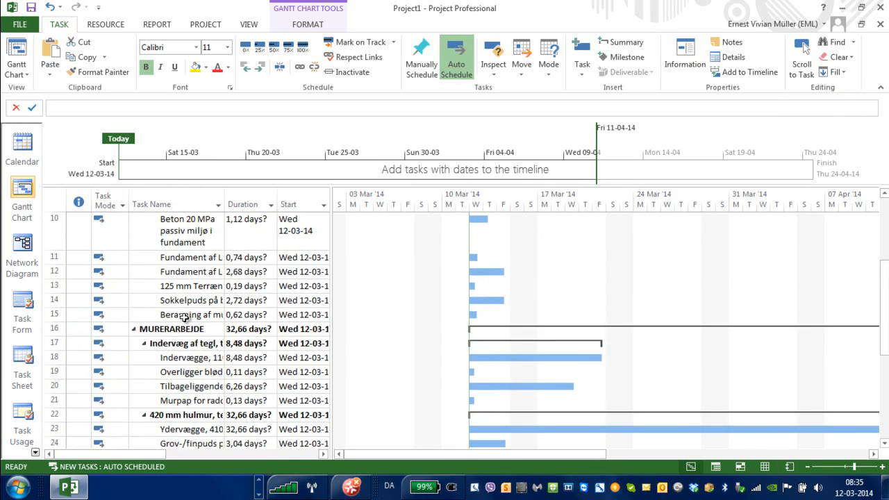
pyautogui.scroll(-4, 186, 320)
pyautogui.scroll(7, 186, 323)
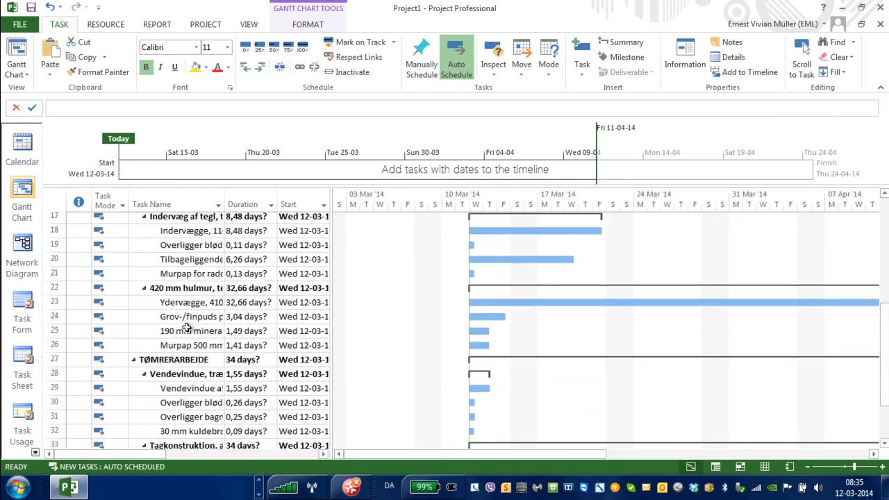
pyautogui.scroll(1, 186, 327)
# Close the detailed project and transfer Tilbudsliste for Hovedentreprise from Sigma to a new Microsoft Project file with one calculation tree level fewer.
pyautogui.click(878, 7)
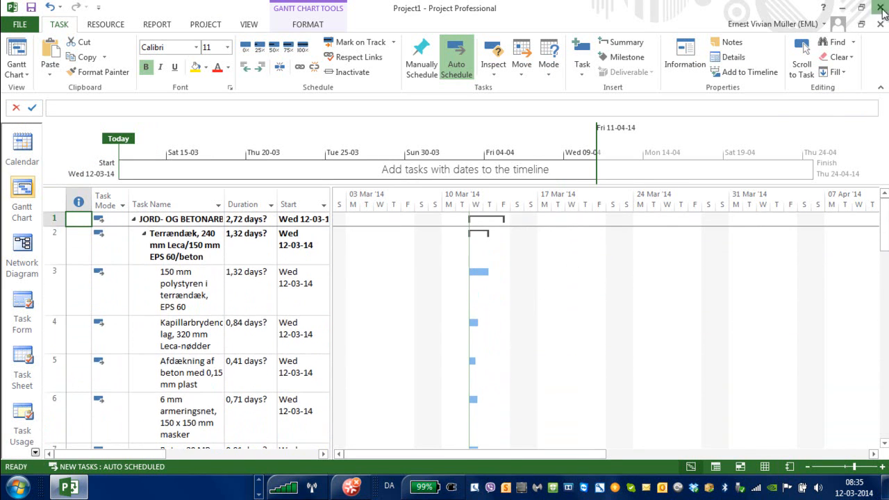
pyautogui.click(450, 281)
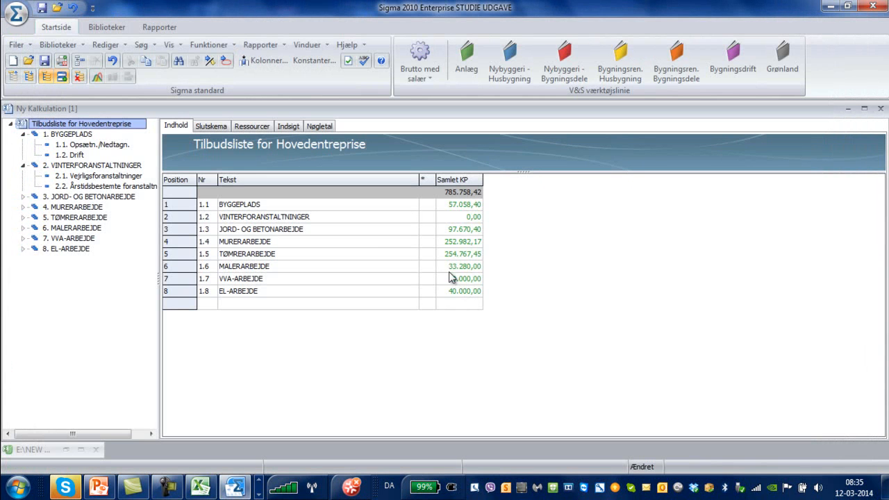
pyautogui.click(17, 44)
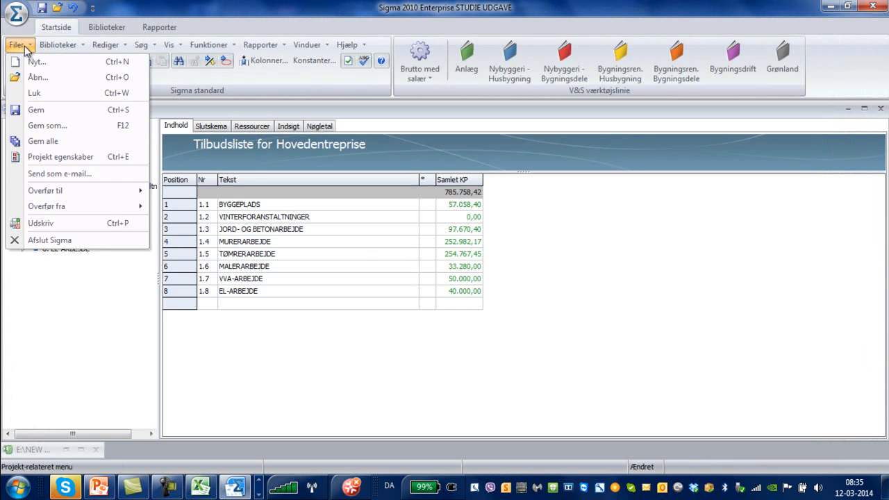
pyautogui.moveTo(74, 189)
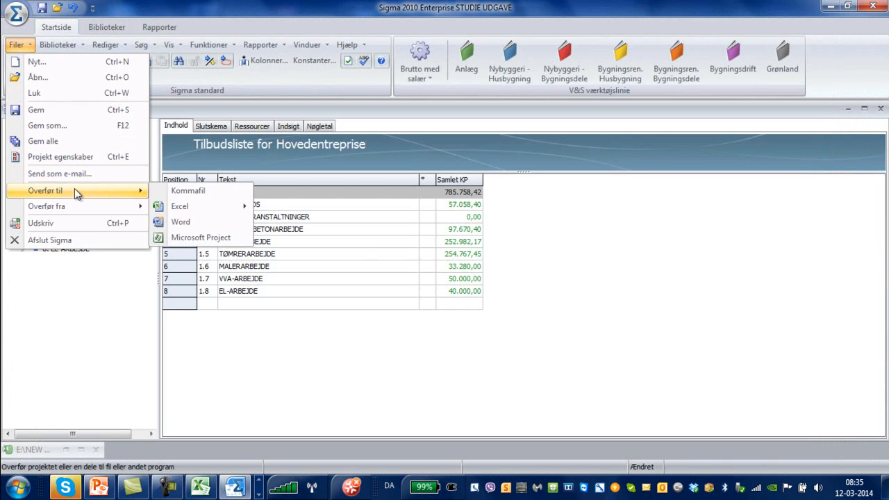
pyautogui.click(191, 237)
pyautogui.click(467, 176)
pyautogui.click(470, 411)
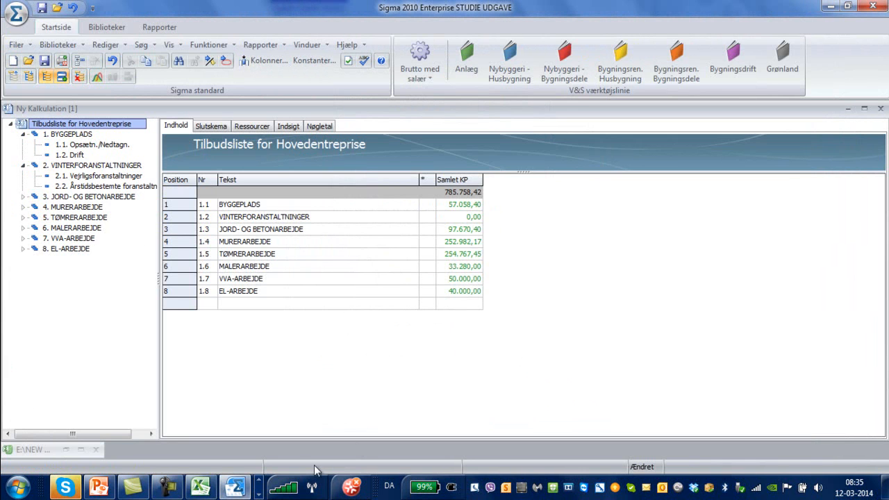
# Switch to Microsoft Project and review the new, less detailed task list down to MALERARBEJDE.
pyautogui.click(262, 484)
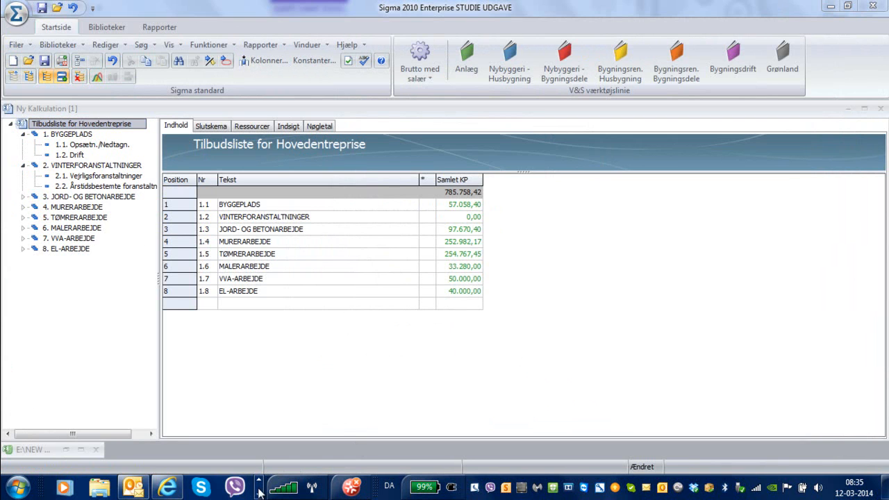
pyautogui.click(258, 491)
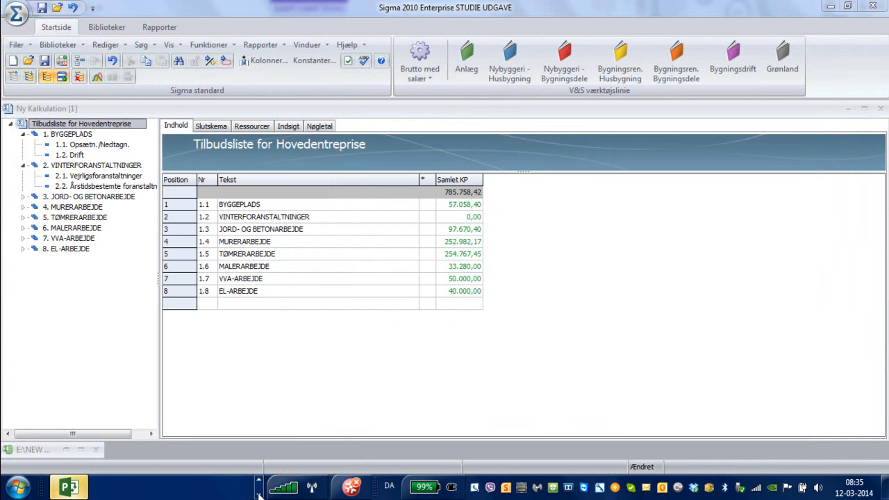
pyautogui.click(69, 488)
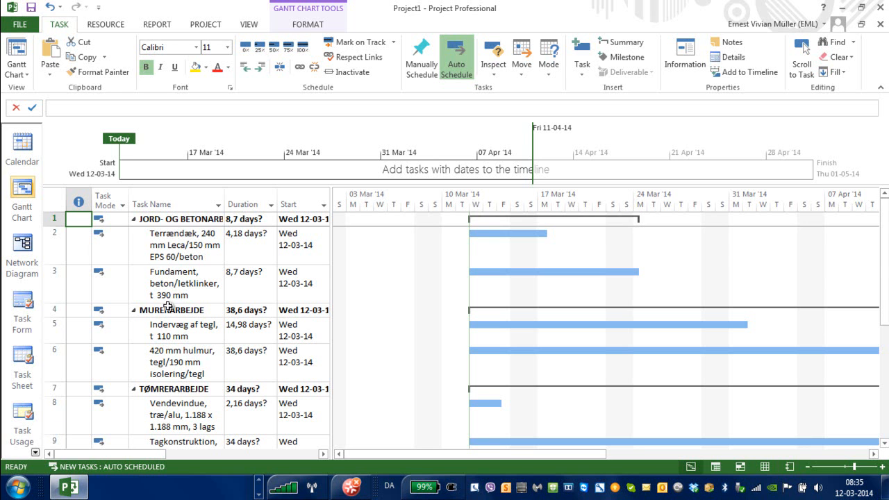
pyautogui.scroll(-2, 168, 306)
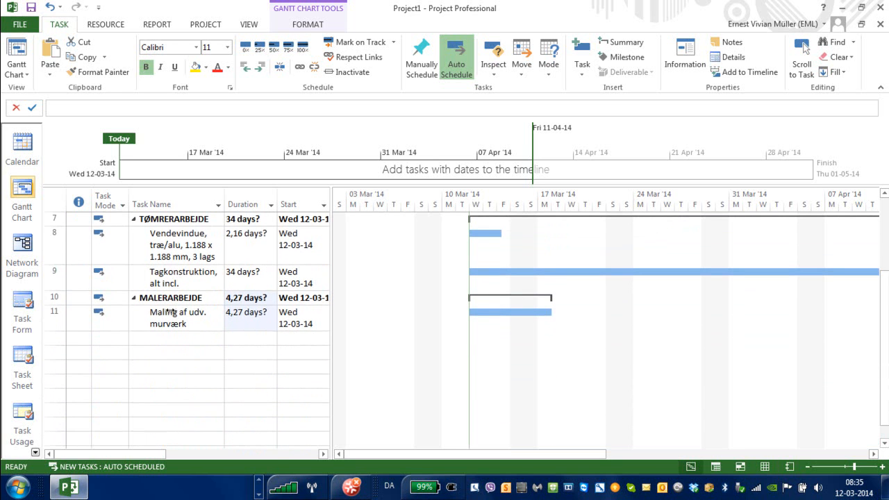
pyautogui.scroll(3, 174, 324)
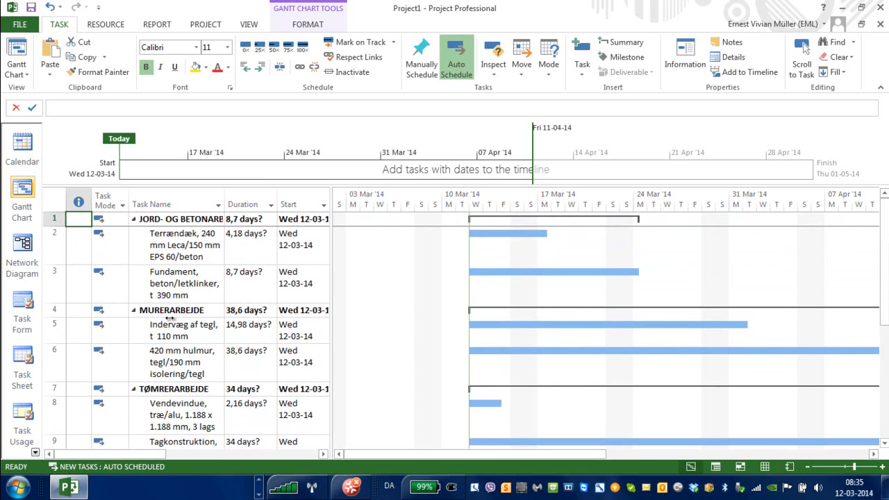
# Insert a Work Contour column before the Start column in the Gantt task table.
pyautogui.click(300, 202)
pyautogui.rightClick(300, 201)
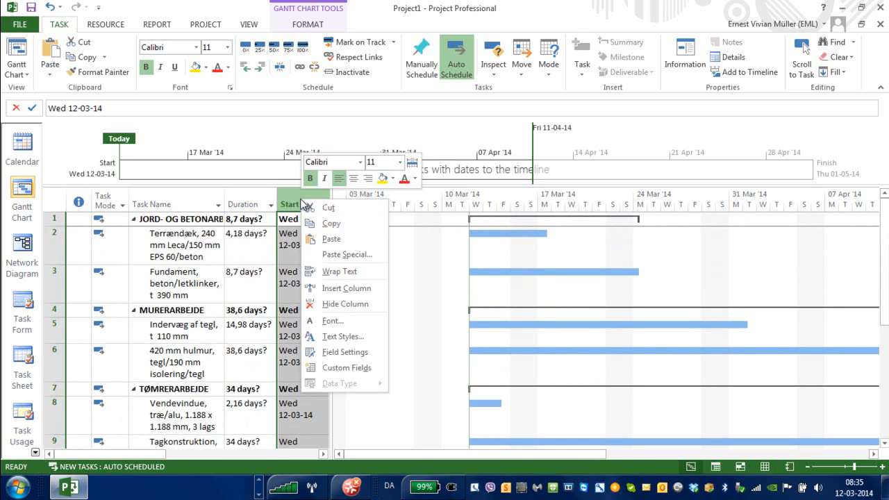
pyautogui.click(332, 289)
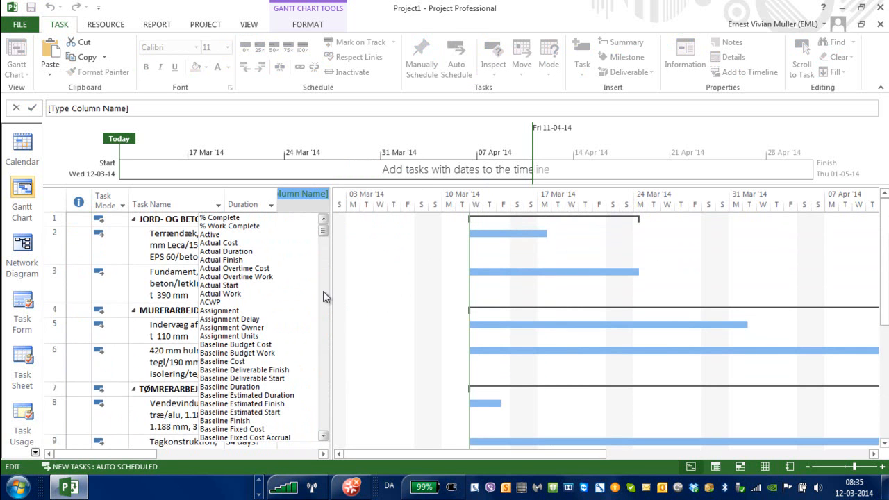
pyautogui.write('warning')
pyautogui.click(233, 260)
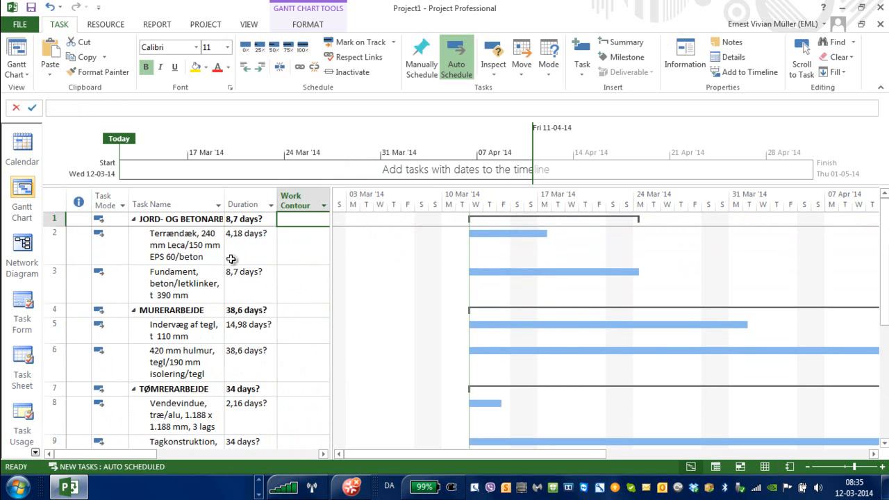
# Insert a Work column before Work Contour and widen the task table until the Start column shows.
pyautogui.rightClick(307, 202)
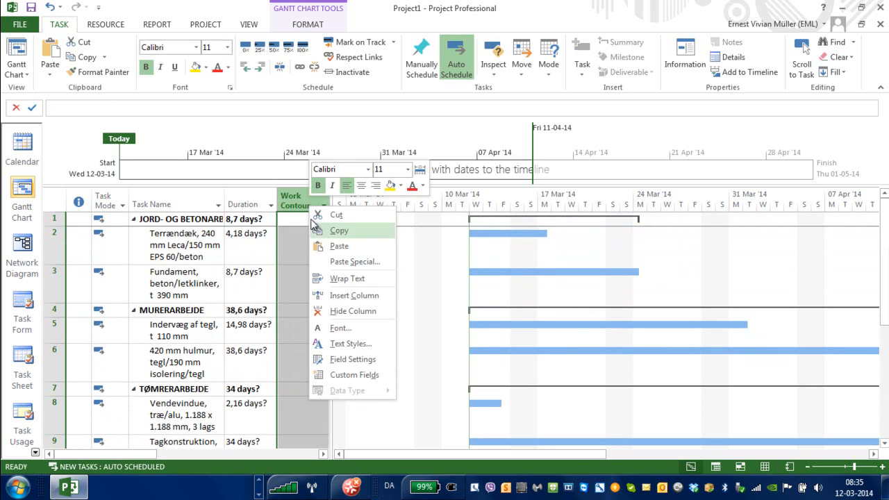
pyautogui.click(337, 295)
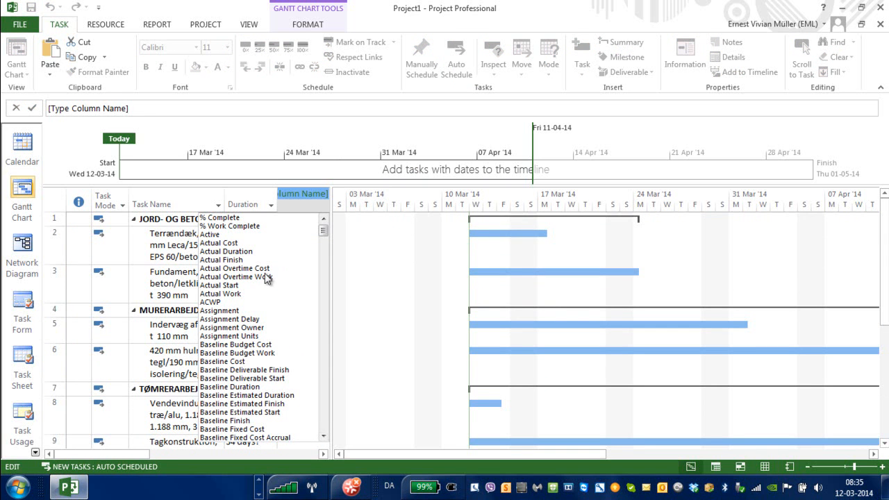
pyautogui.write('warning')
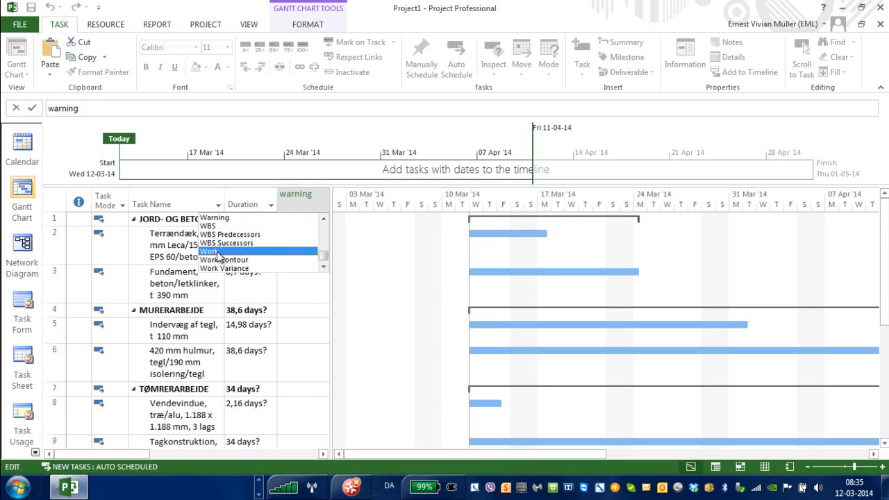
pyautogui.click(224, 258)
pyautogui.moveTo(330, 262); pyautogui.dragTo(429, 258)
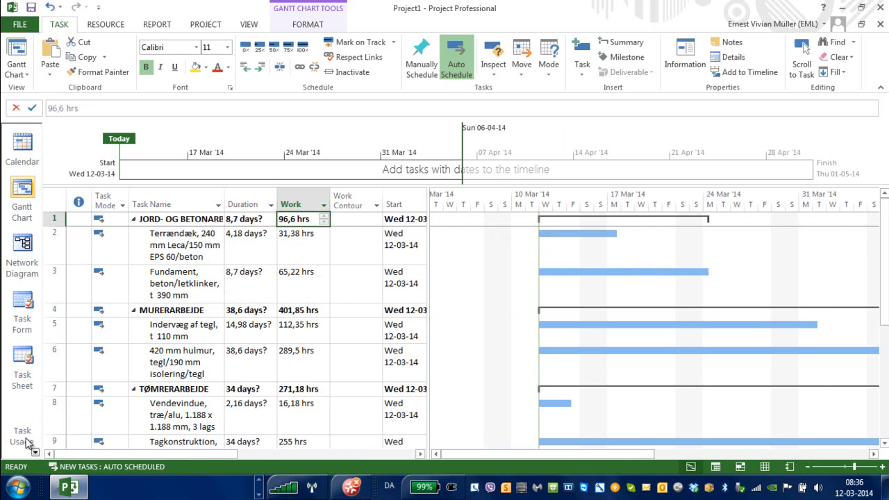
# Check the Terrændæk task's duration in the Lommeregner calculator by dividing its 31,38 work hours by 7,5, then minimize the calculator.
pyautogui.click(18, 486)
pyautogui.click(56, 35)
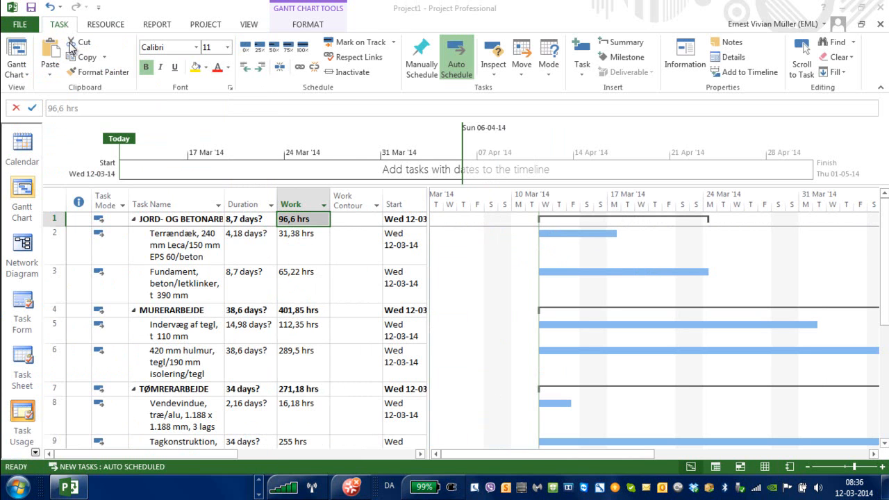
pyautogui.moveTo(438, 93); pyautogui.dragTo(539, 92)
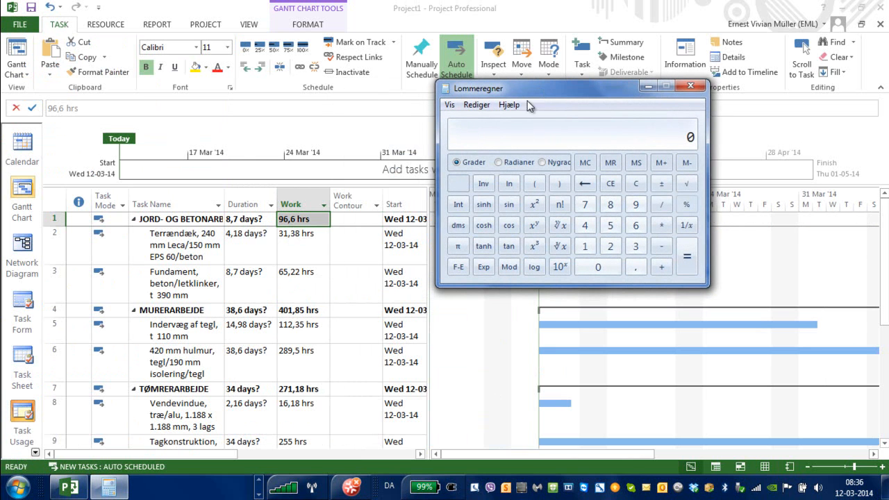
pyautogui.click(635, 245)
pyautogui.click(585, 246)
pyautogui.click(632, 267)
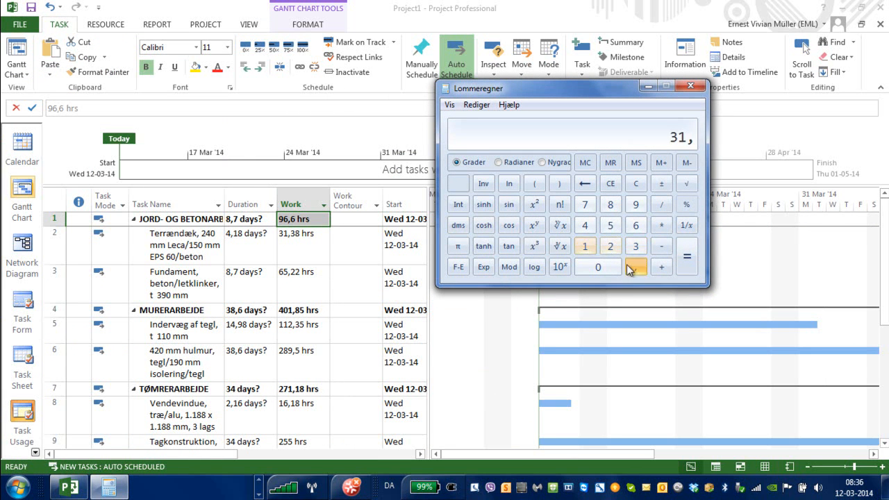
pyautogui.click(635, 247)
pyautogui.click(613, 206)
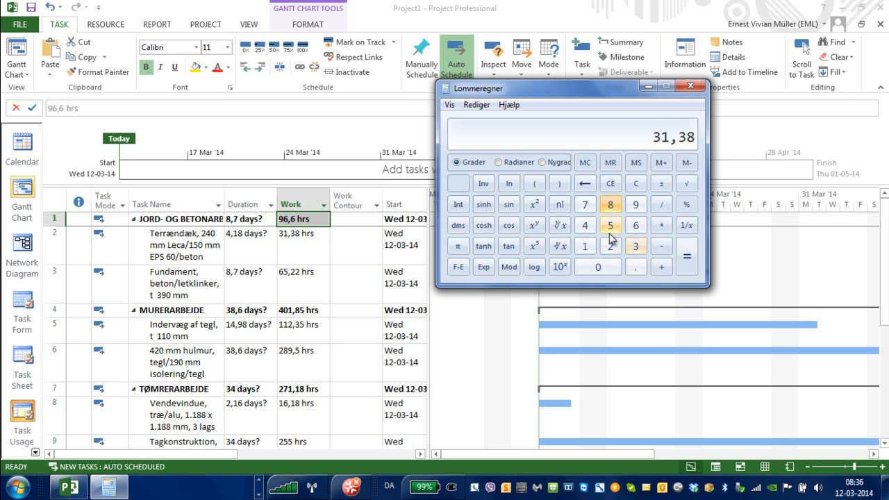
pyautogui.click(661, 204)
pyautogui.click(585, 205)
pyautogui.click(634, 267)
pyautogui.click(611, 225)
pyautogui.click(684, 255)
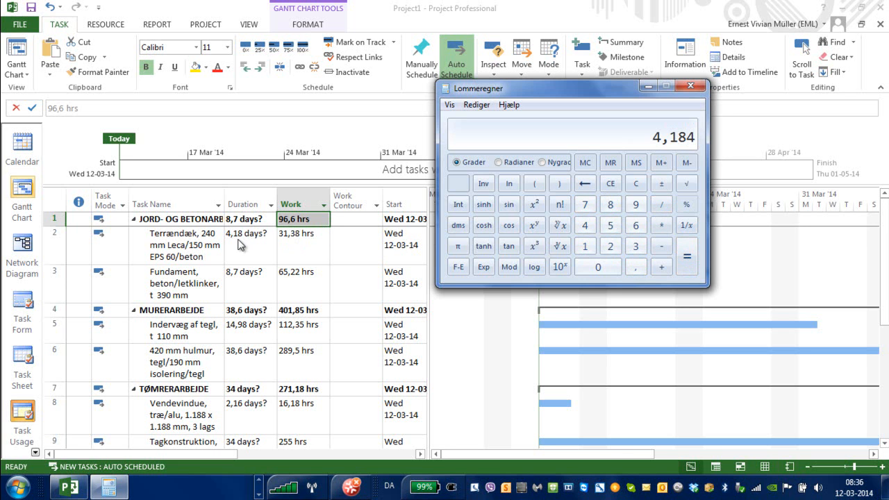
pyautogui.click(648, 87)
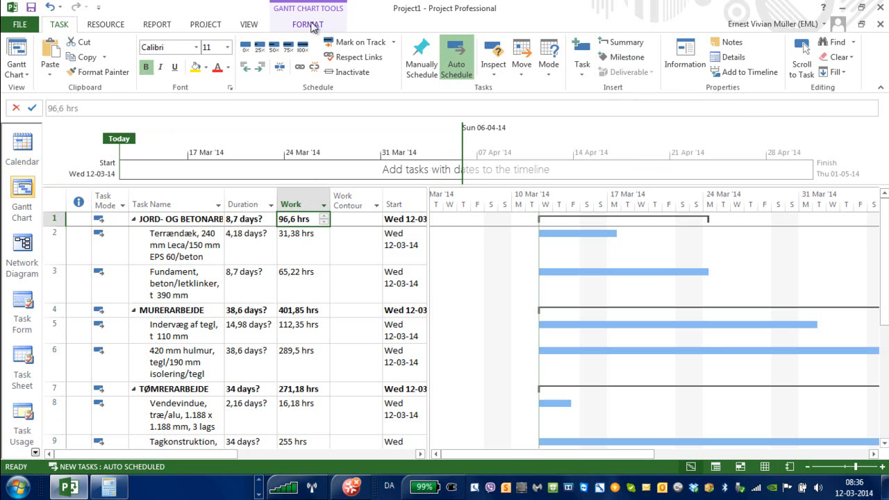
# Show the Task Form details for the task Terrændæk, 240 mm Leca/150 mm EPS 60/beton.
pyautogui.click(249, 24)
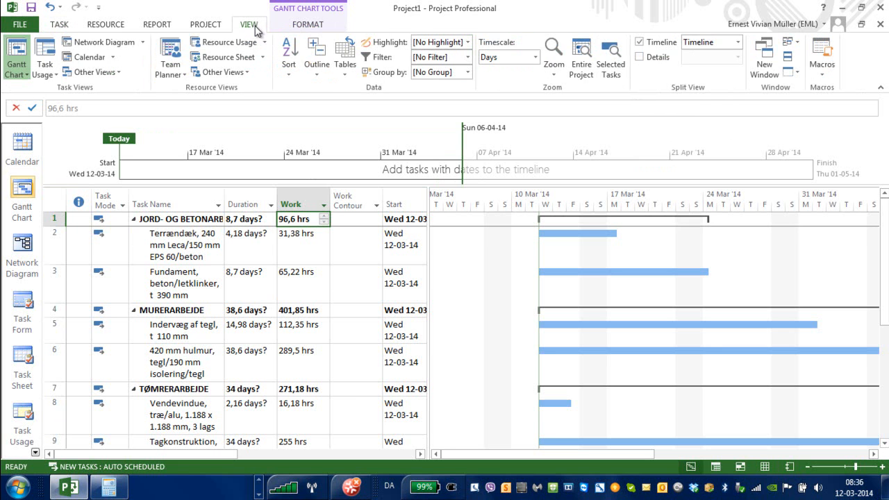
pyautogui.click(639, 57)
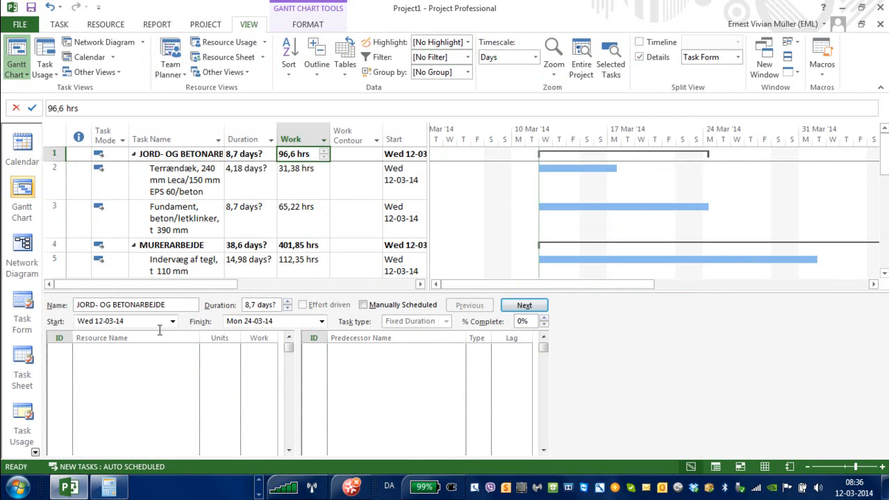
pyautogui.click(150, 188)
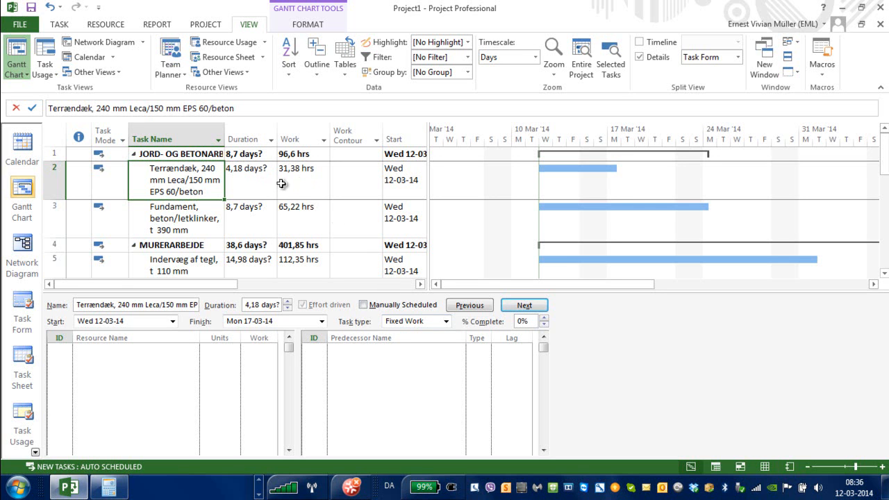
# Assign the new resource jb with 1 unit to the Terrændæk task.
pyautogui.click(171, 350)
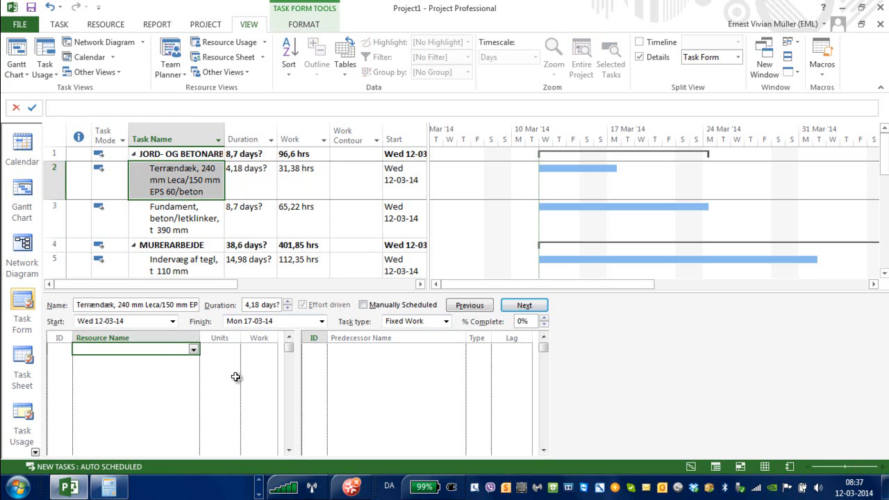
pyautogui.write('jb')
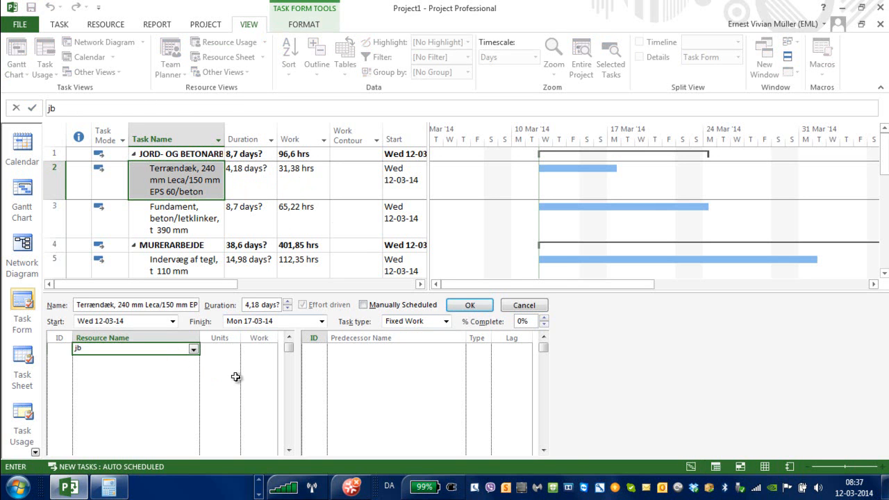
pyautogui.click(224, 349)
pyautogui.click(234, 351)
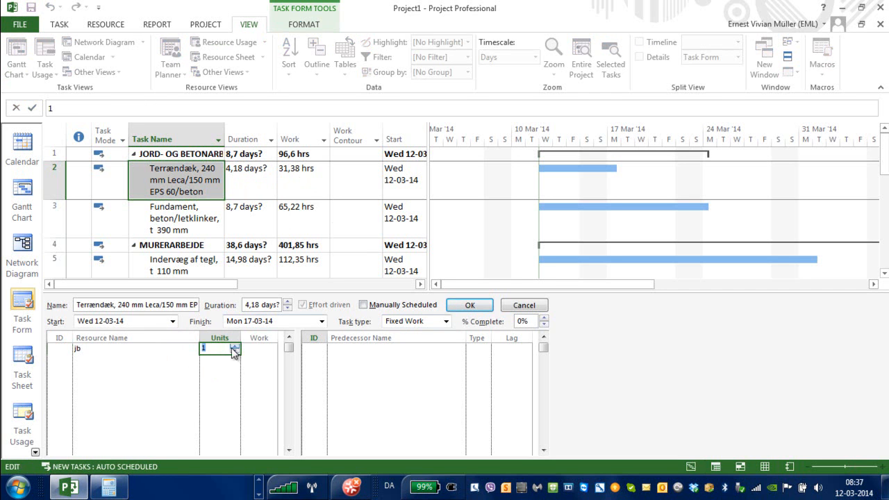
pyautogui.click(470, 305)
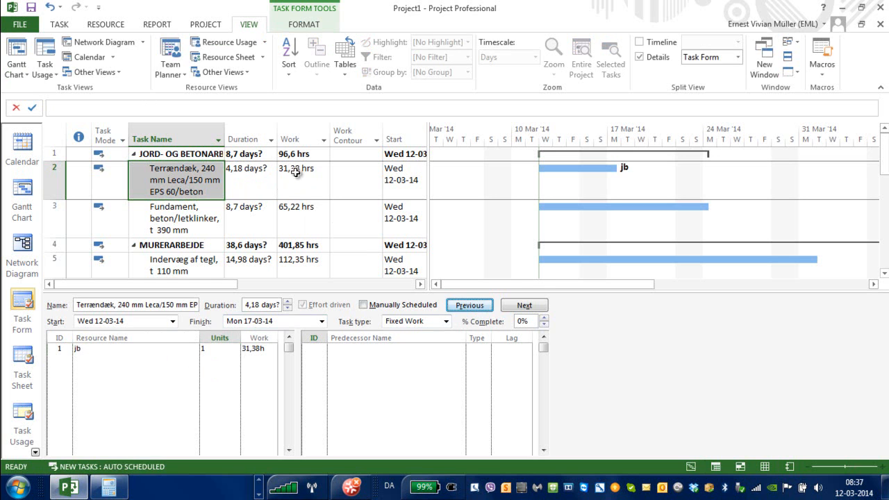
# Raise the jb resource on the Terrændæk task to 2 units.
pyautogui.click(219, 351)
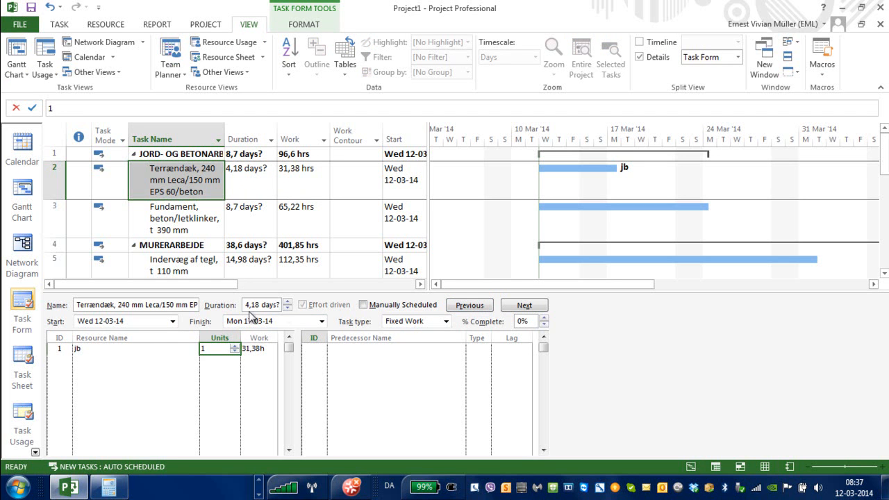
pyautogui.click(236, 347)
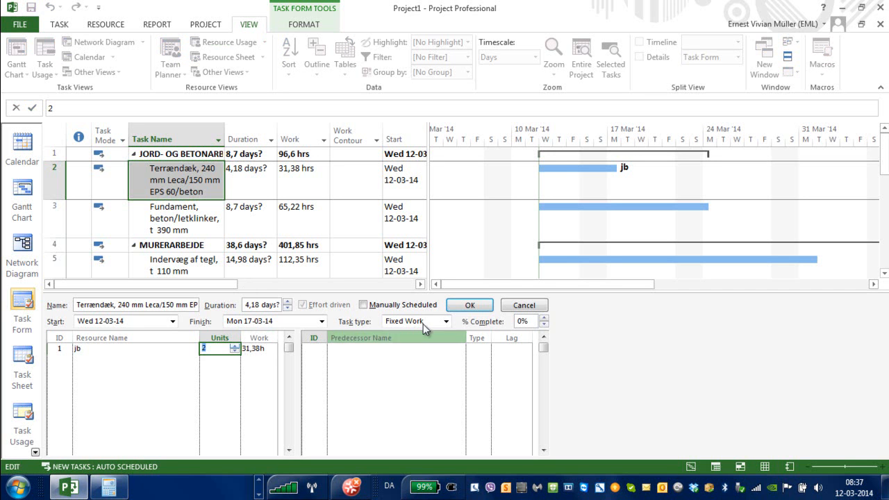
pyautogui.click(471, 305)
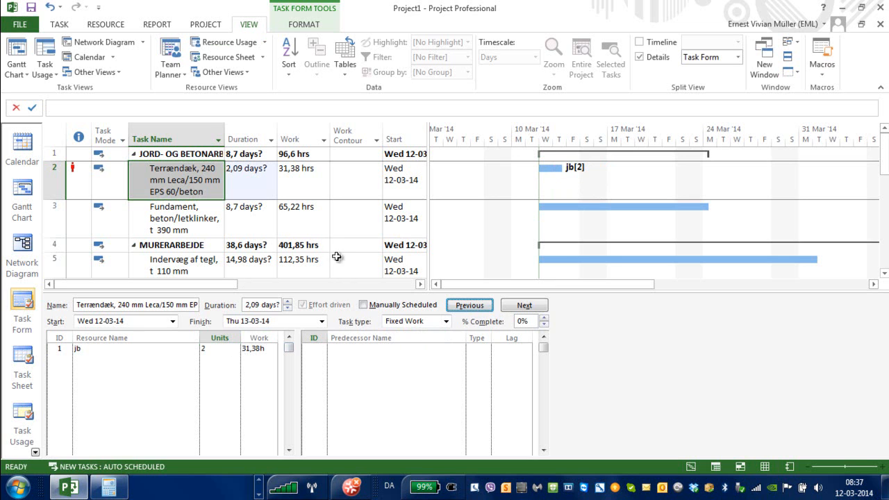
# Assign resource jb with 3 units to the task Fundament, beton/letklinker, t 390 mm.
pyautogui.click(249, 226)
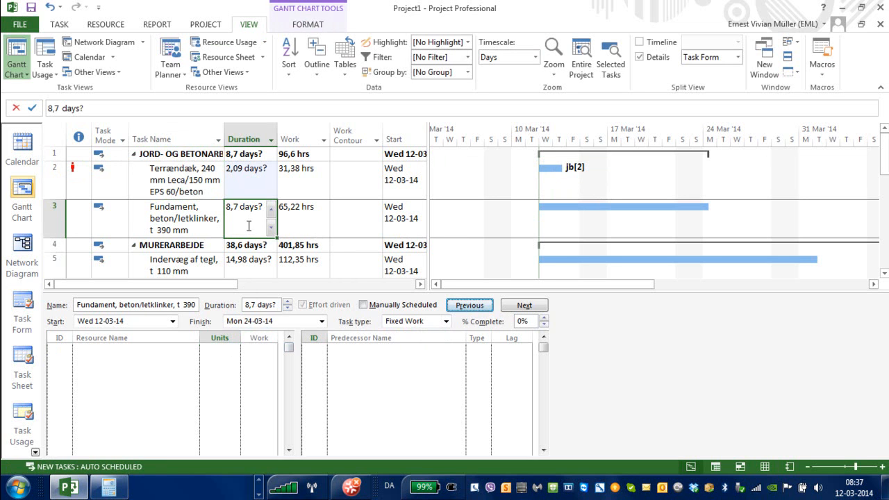
pyautogui.click(185, 224)
pyautogui.click(189, 350)
pyautogui.click(194, 351)
pyautogui.click(112, 359)
pyautogui.click(228, 348)
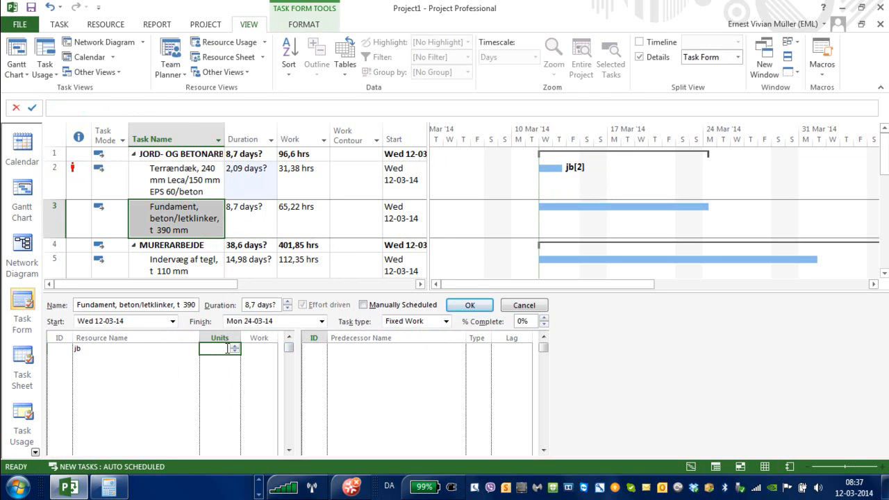
pyautogui.write('2,5')
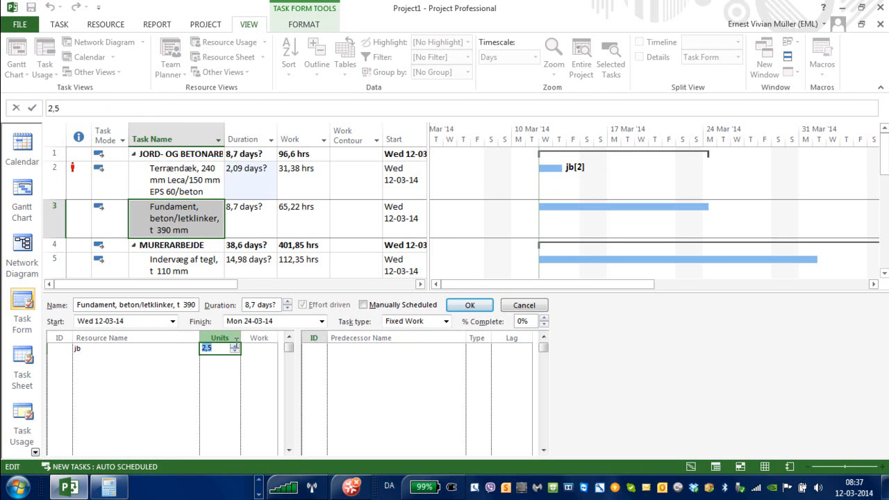
pyautogui.click(235, 346)
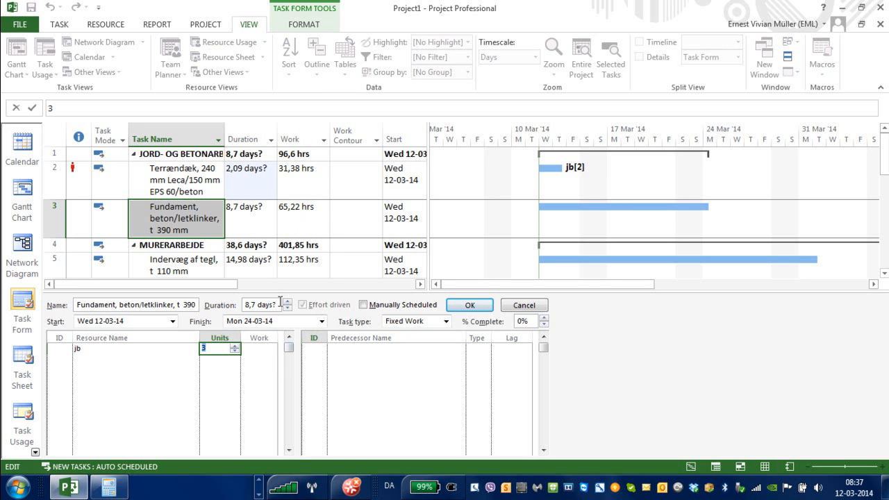
pyautogui.click(471, 307)
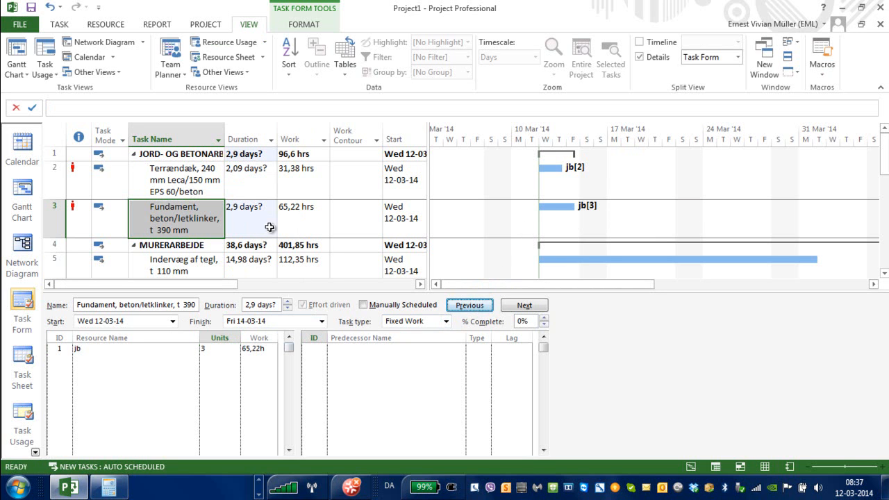
# Assign resource tø with 3 units to the task Tagkonstruktion, alt incl.
pyautogui.scroll(-5, 571, 257)
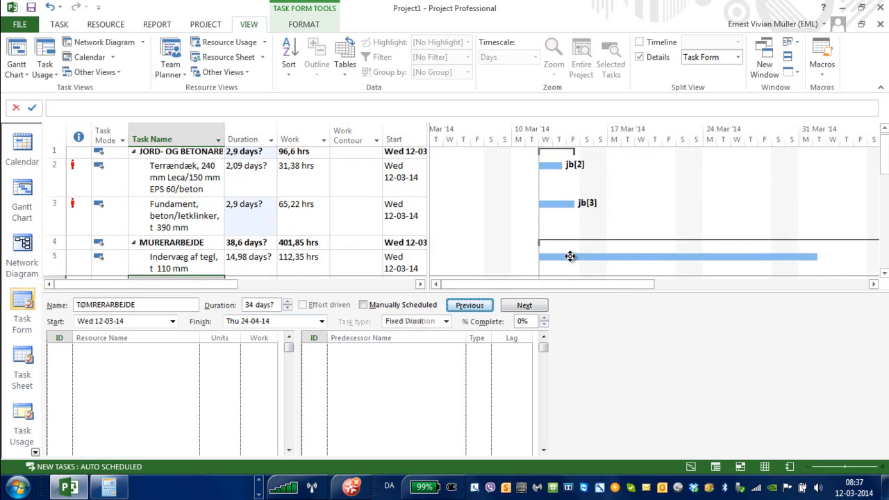
pyautogui.scroll(5, 571, 258)
pyautogui.scroll(4, 566, 255)
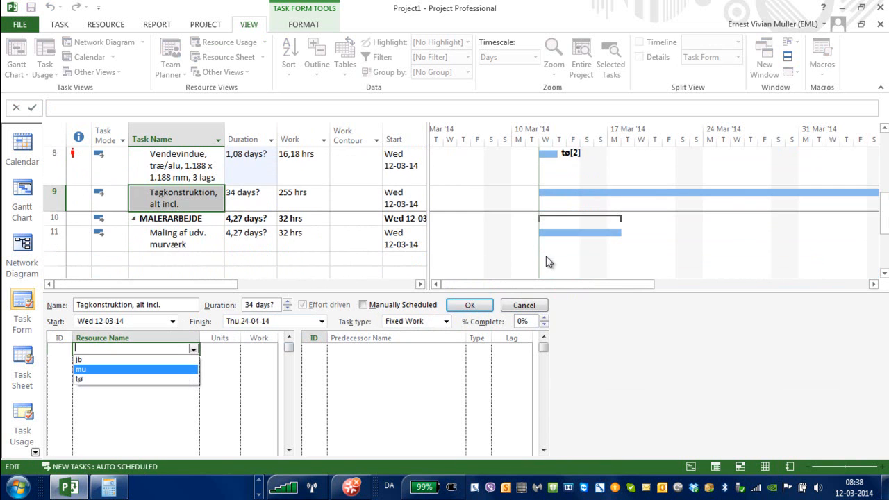
pyautogui.click(168, 380)
pyautogui.click(232, 350)
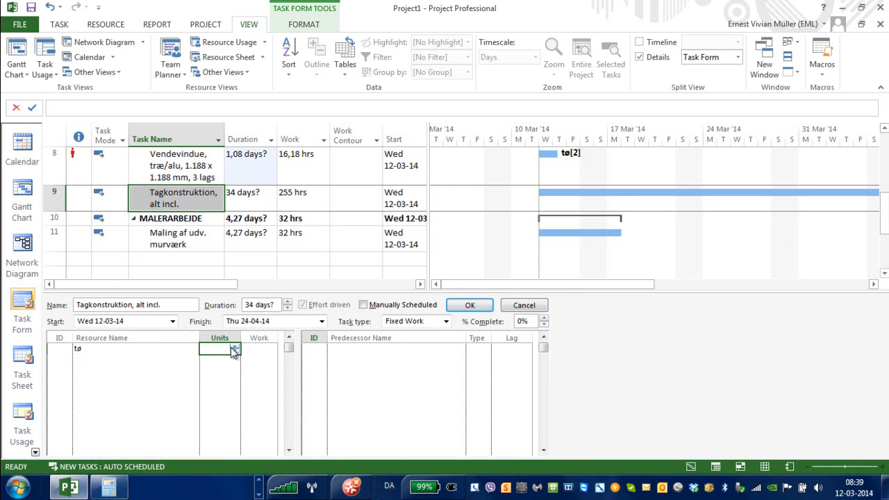
pyautogui.click(234, 348)
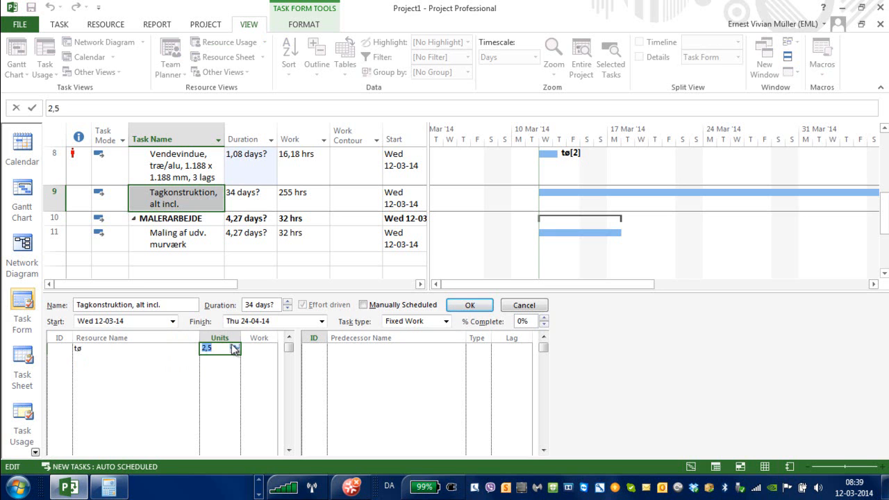
pyautogui.click(470, 310)
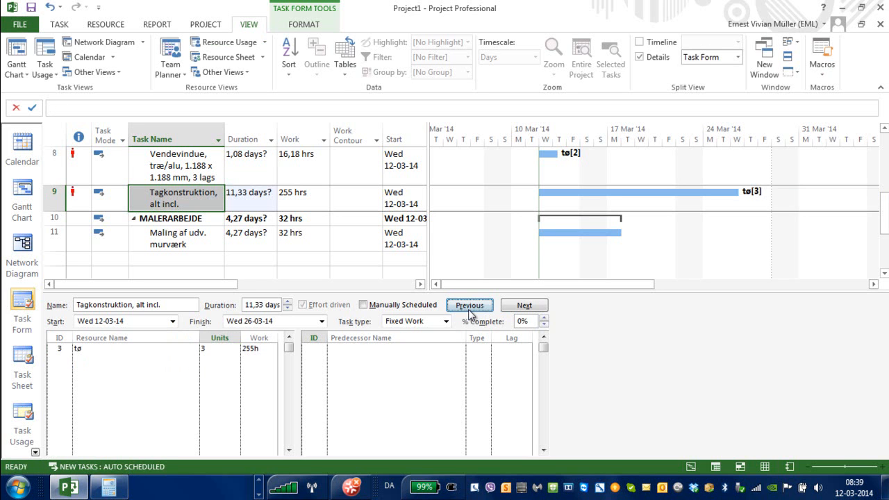
# Assign the new resource ma with 2 units to the task Maling af udv. murværk.
pyautogui.click(182, 238)
pyautogui.click(188, 349)
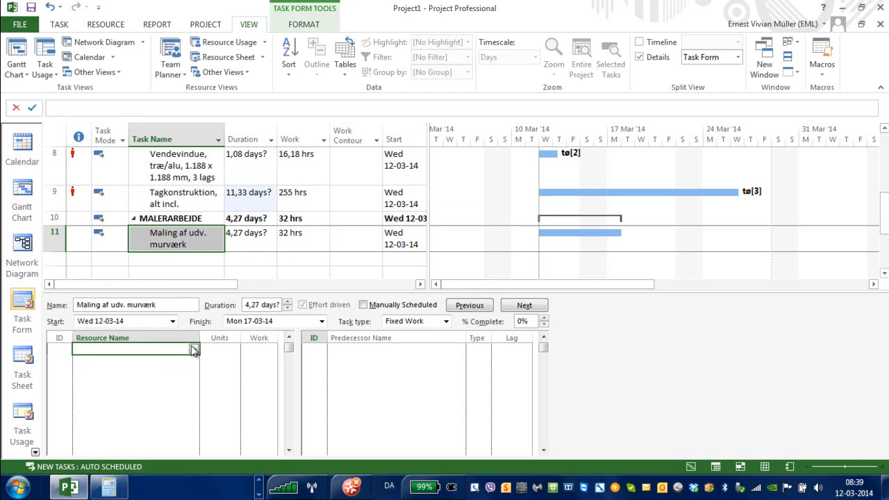
pyautogui.click(194, 349)
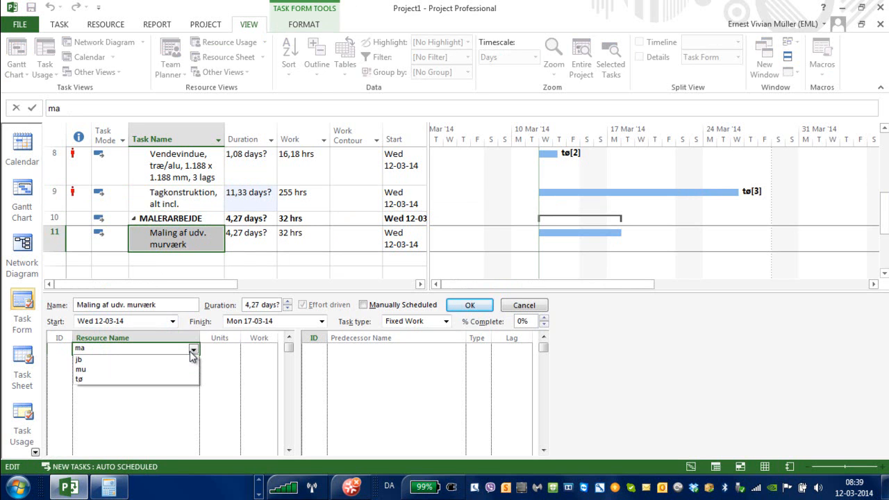
pyautogui.click(221, 351)
pyautogui.click(230, 348)
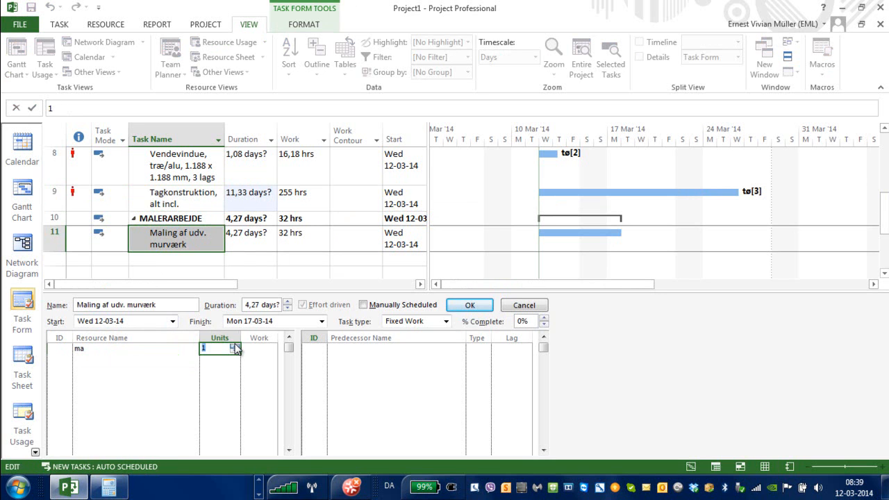
pyautogui.click(235, 346)
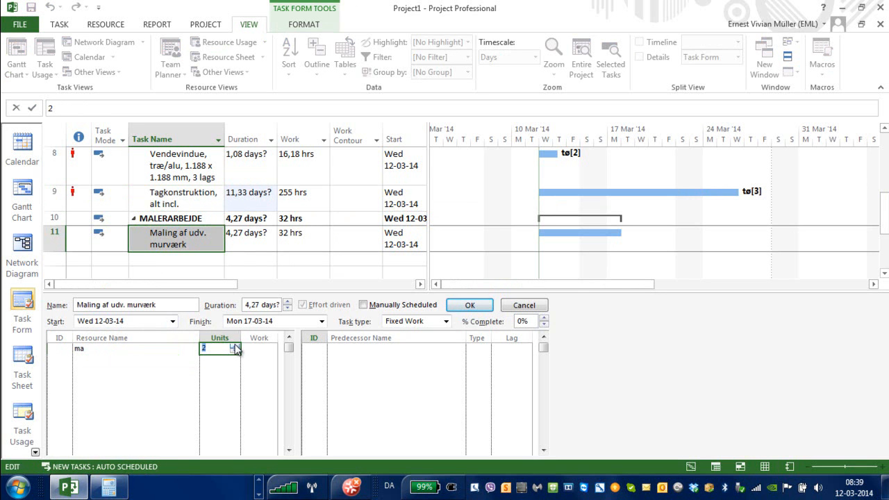
pyautogui.click(469, 305)
# Close the Task Form split so the Gantt chart fills the whole window.
pyautogui.scroll(3, 569, 264)
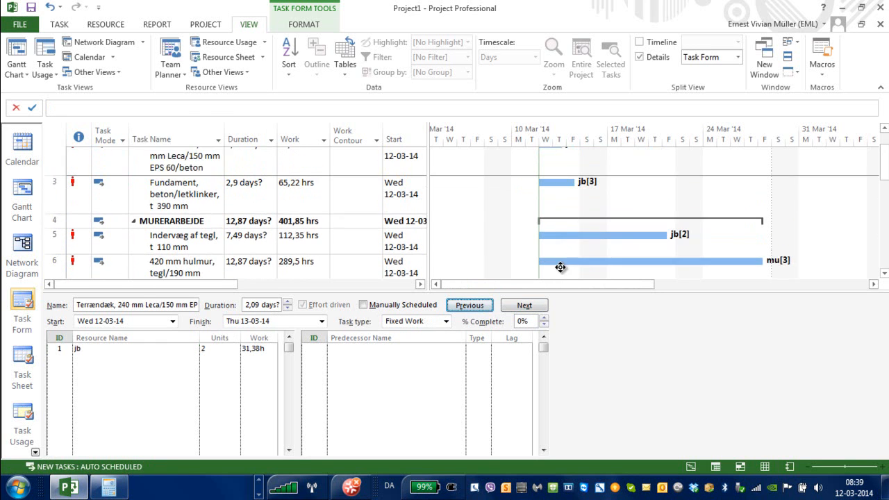
pyautogui.doubleClick(786, 293)
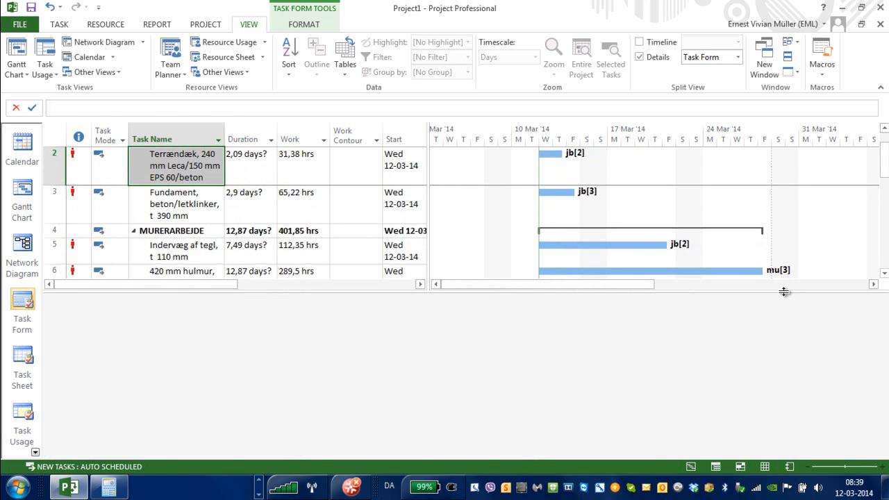
pyautogui.scroll(1, 679, 336)
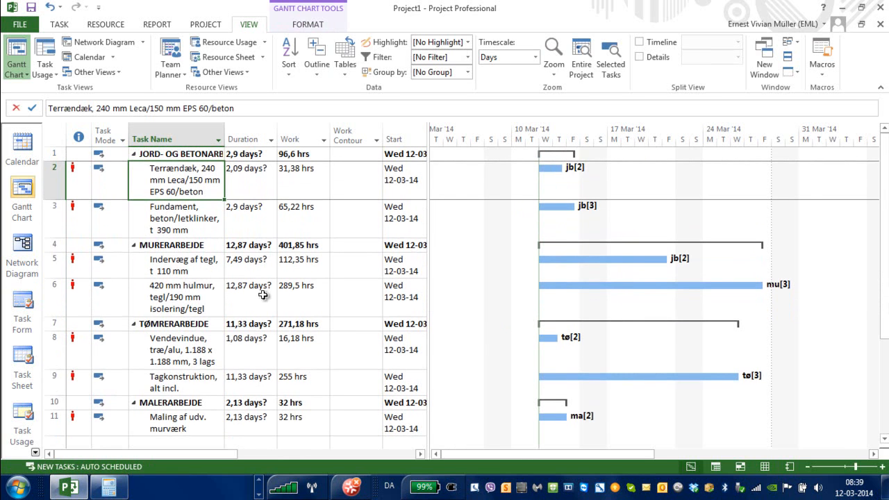
# Show the project summary task and widen the Task Name column.
pyautogui.click(306, 26)
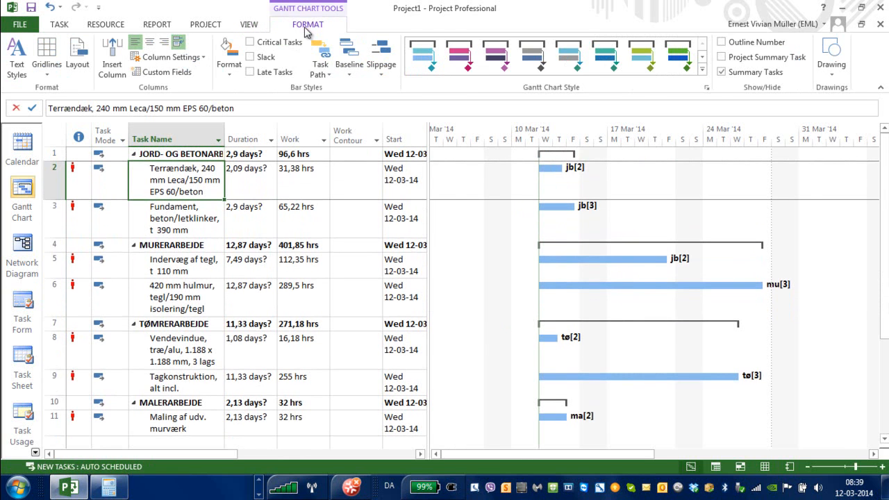
pyautogui.click(721, 57)
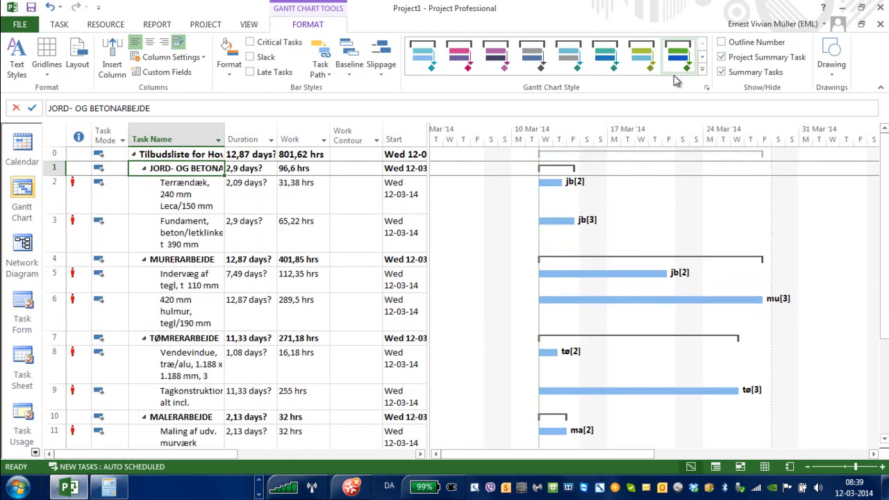
pyautogui.moveTo(223, 132); pyautogui.dragTo(279, 132)
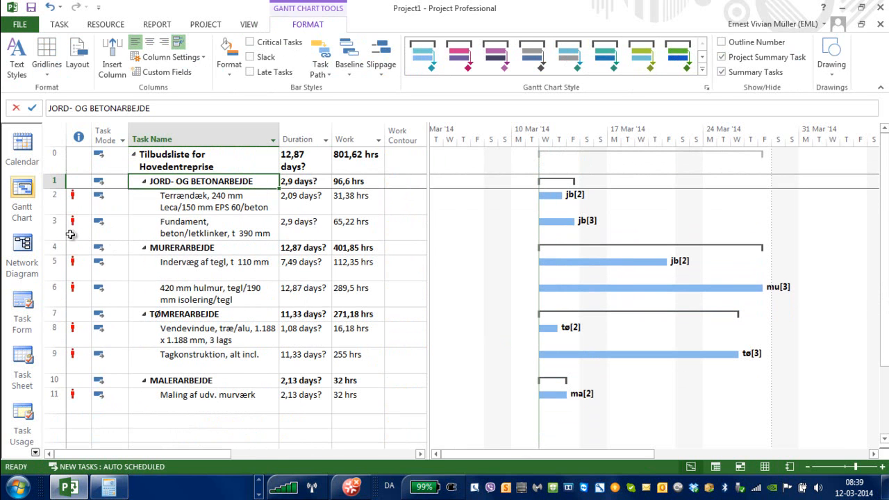
# Move the Fundament task above Terrændæk and link Fundament to Terrændæk as its predecessor.
pyautogui.click(51, 227)
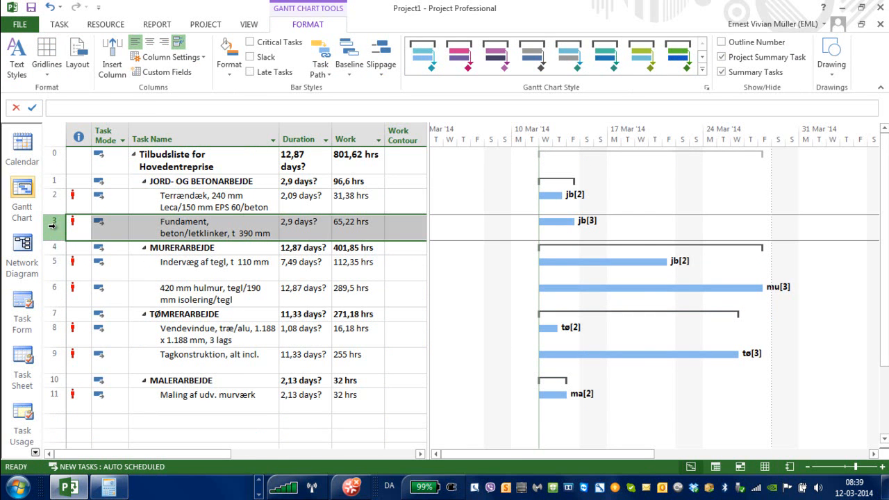
pyautogui.moveTo(54, 221)
pyautogui.mouseDown()
pyautogui.moveTo(48, 207)
pyautogui.moveTo(49, 217)
pyautogui.mouseUp()
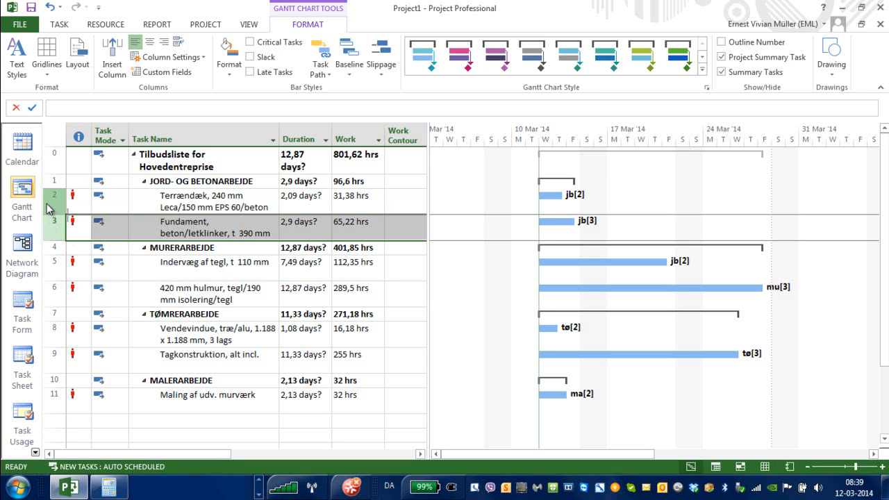
pyautogui.moveTo(50, 197); pyautogui.dragTo(54, 185)
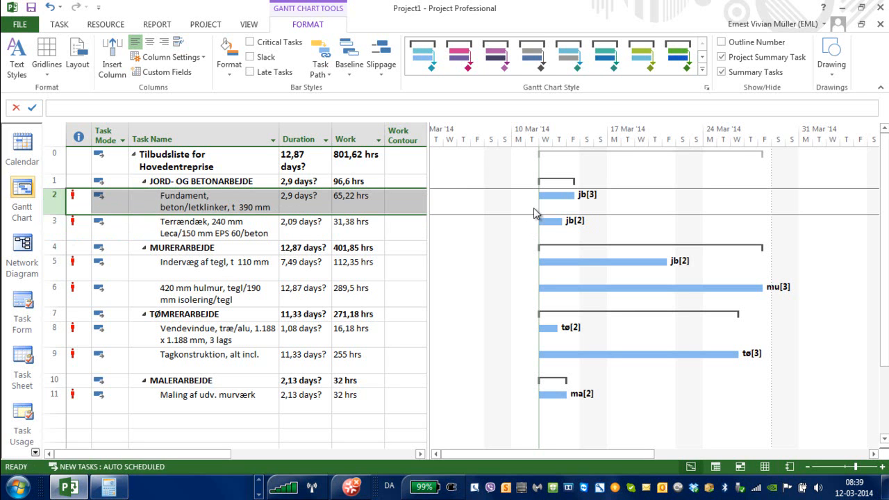
pyautogui.moveTo(557, 198); pyautogui.dragTo(552, 222)
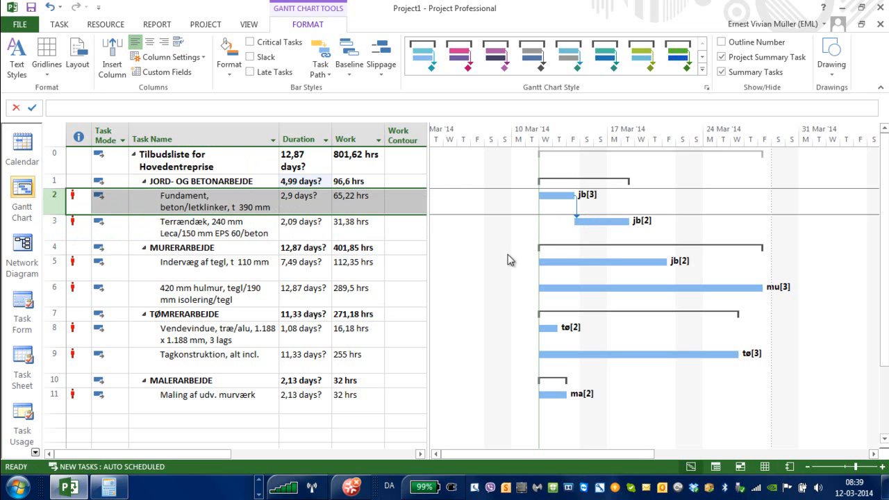
# Move the 420 mm hulmur task above Indervæg af tegl and link Terrændæk, 420 mm hulmur and Indervæg in sequence.
pyautogui.click(53, 297)
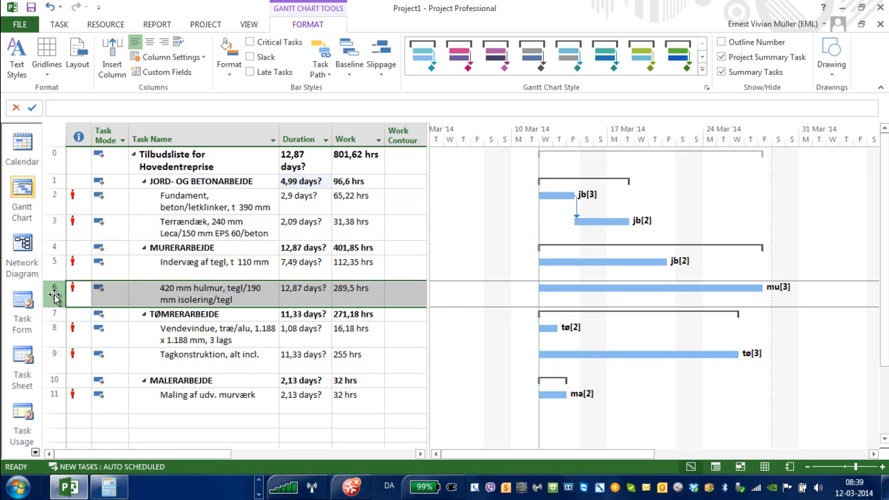
pyautogui.moveTo(58, 298); pyautogui.dragTo(67, 255)
pyautogui.moveTo(604, 222); pyautogui.dragTo(595, 261)
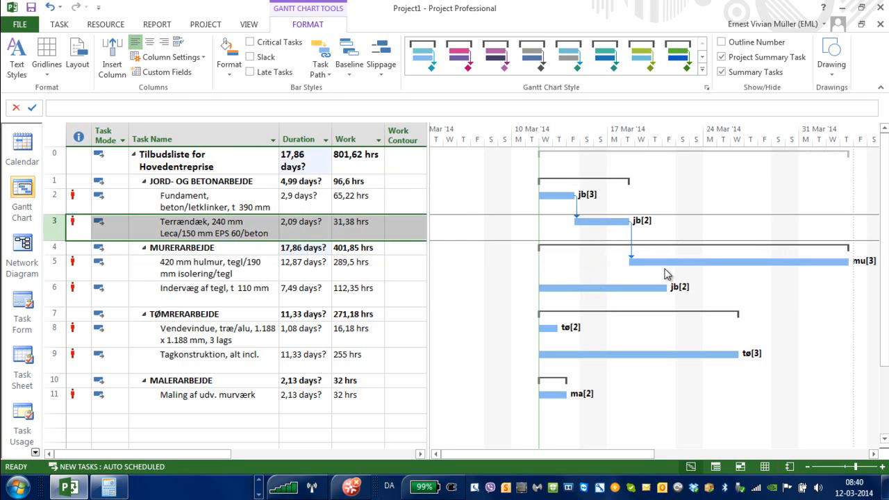
pyautogui.moveTo(662, 262); pyautogui.dragTo(657, 288)
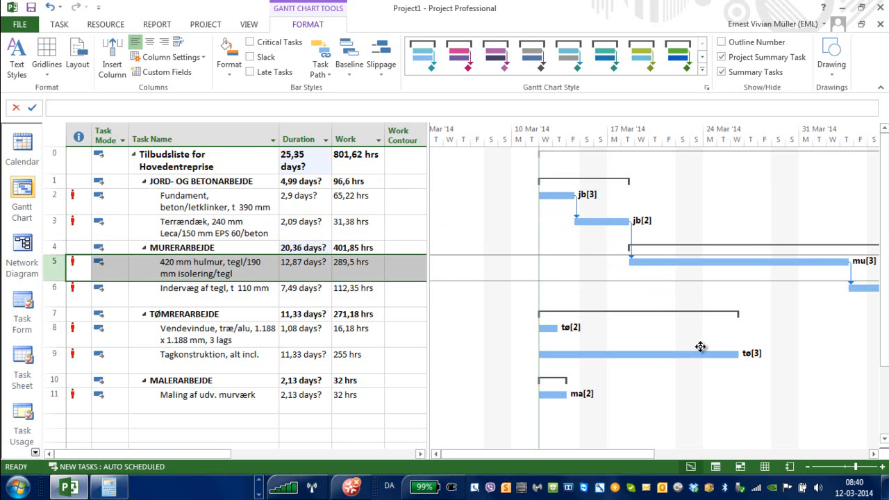
# Try a 3-day lag on the link from 420 mm hulmur to Indervæg af tegl and undo it.
pyautogui.doubleClick(850, 273)
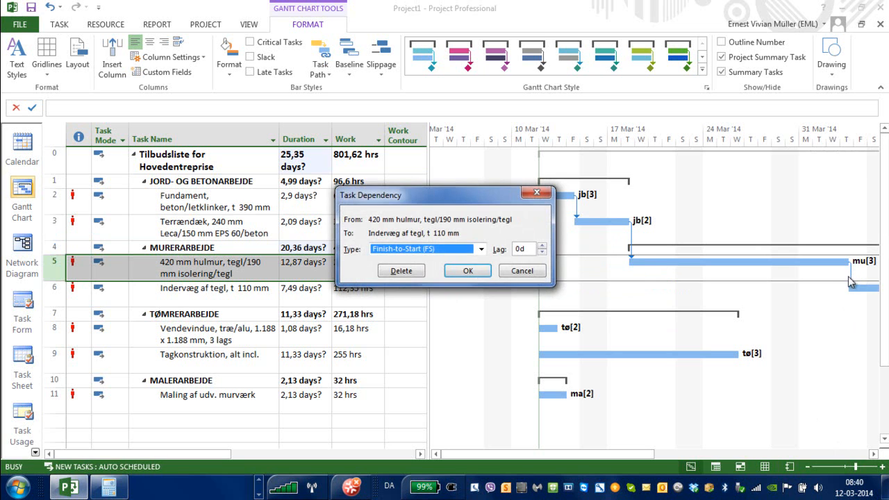
pyautogui.click(519, 248)
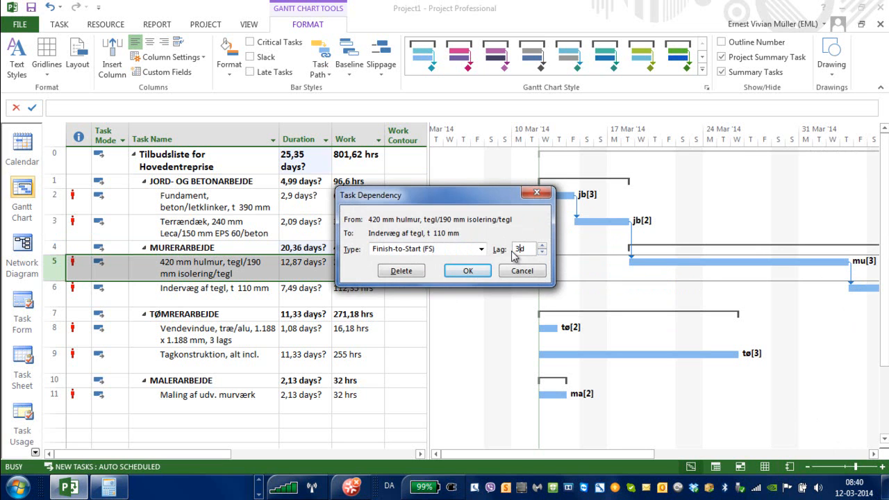
pyautogui.press('Return')
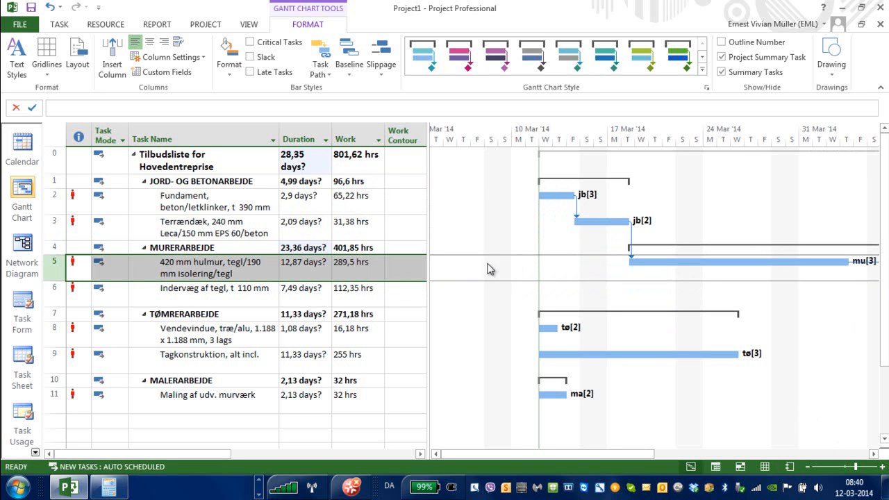
pyautogui.click(51, 8)
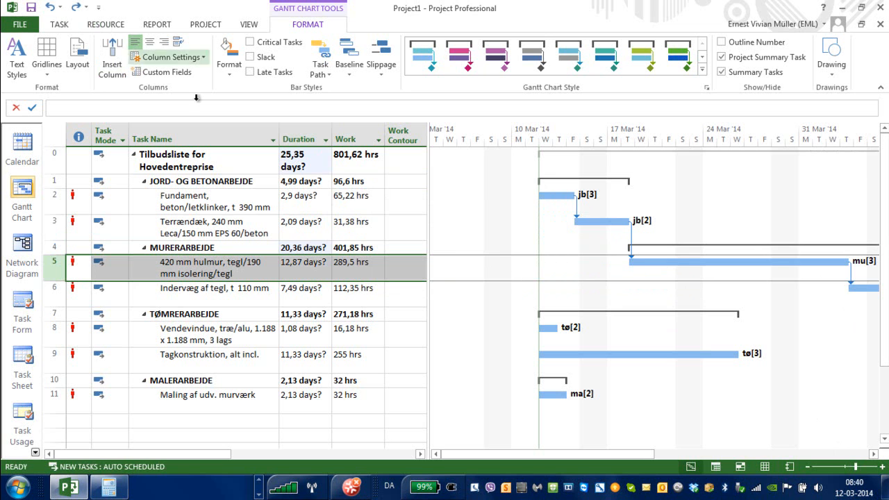
# Set the lag on the link from 420 mm hulmur to Indervæg af tegl to -3 days so the tasks overlap.
pyautogui.doubleClick(851, 272)
pyautogui.click(526, 248)
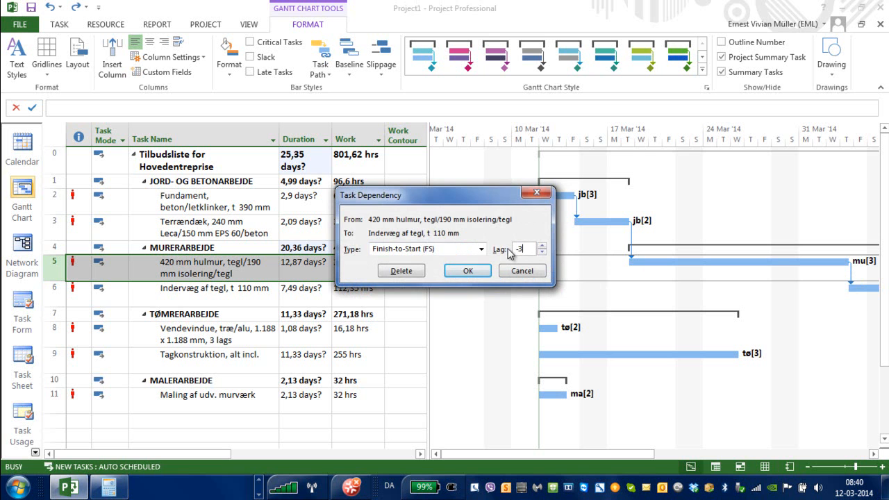
pyautogui.write('-3')
pyautogui.press('Return')
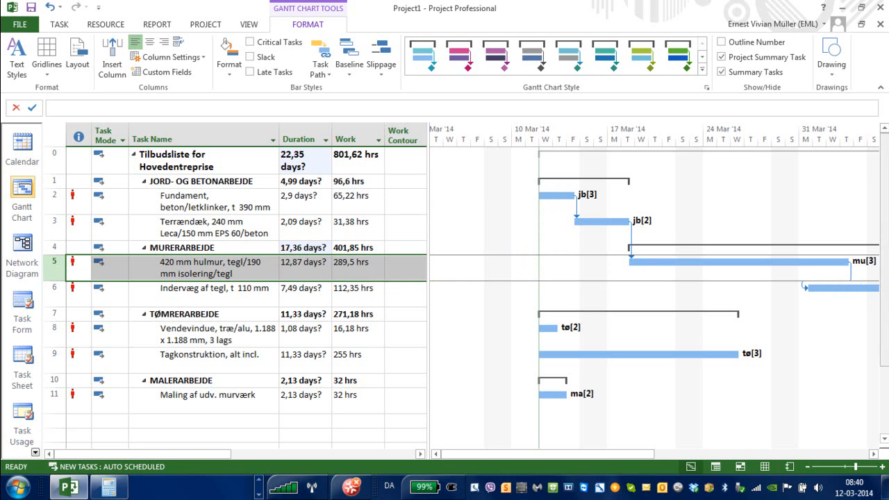
pyautogui.scroll(-2, 805, 256)
pyautogui.scroll(2, 806, 253)
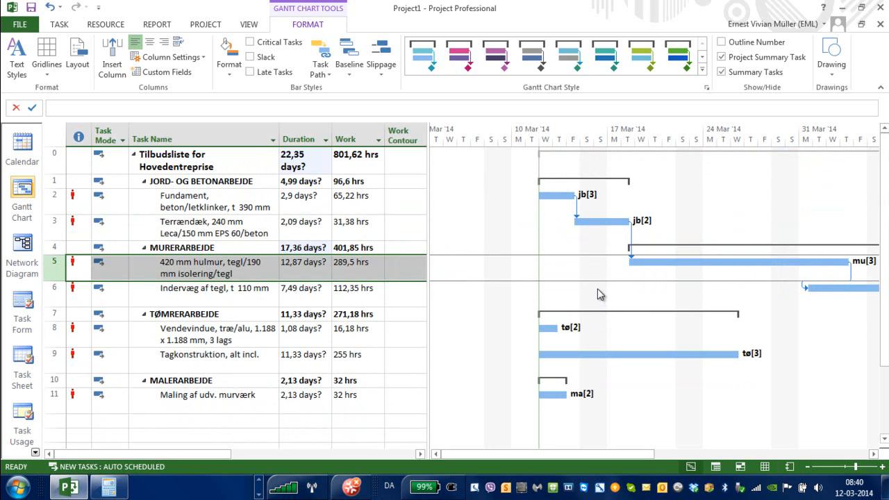
# Move the Tagkonstruktion task above Vendevindue and link 420 mm hulmur to Tagkonstruktion as its predecessor.
pyautogui.click(59, 361)
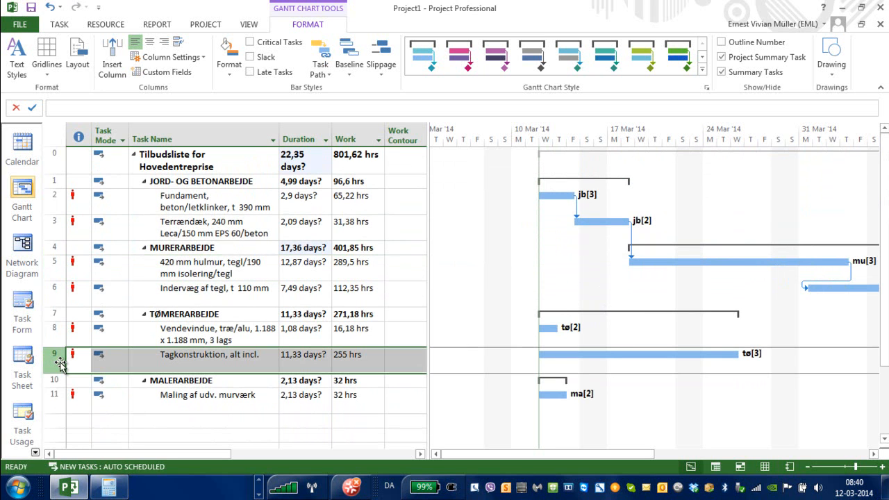
pyautogui.moveTo(59, 361); pyautogui.dragTo(59, 328)
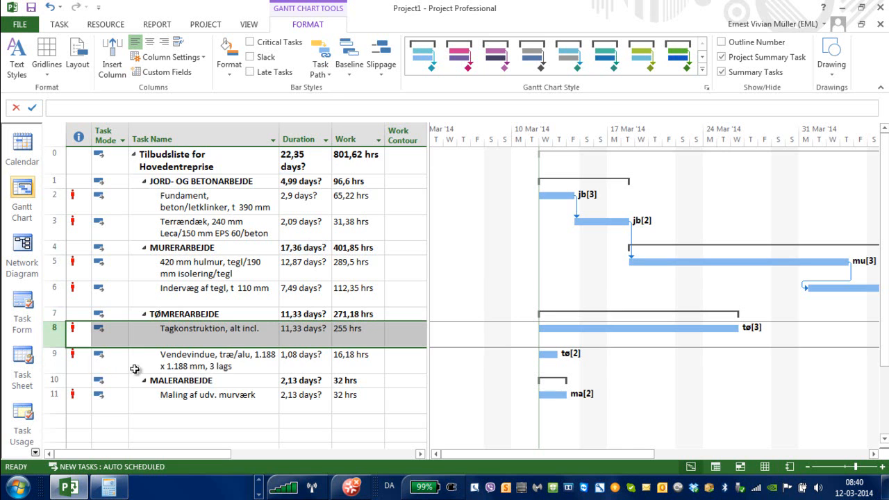
pyautogui.scroll(-2, 483, 264)
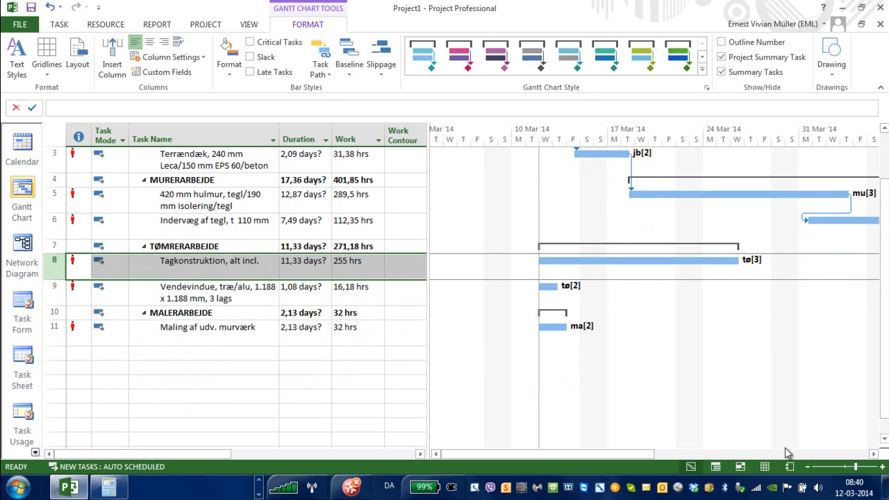
pyautogui.click(807, 468)
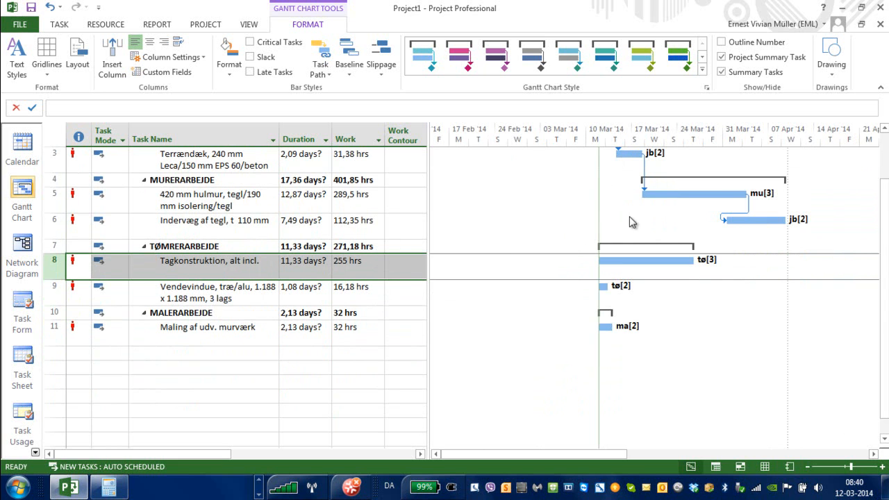
pyautogui.moveTo(716, 194); pyautogui.dragTo(668, 264)
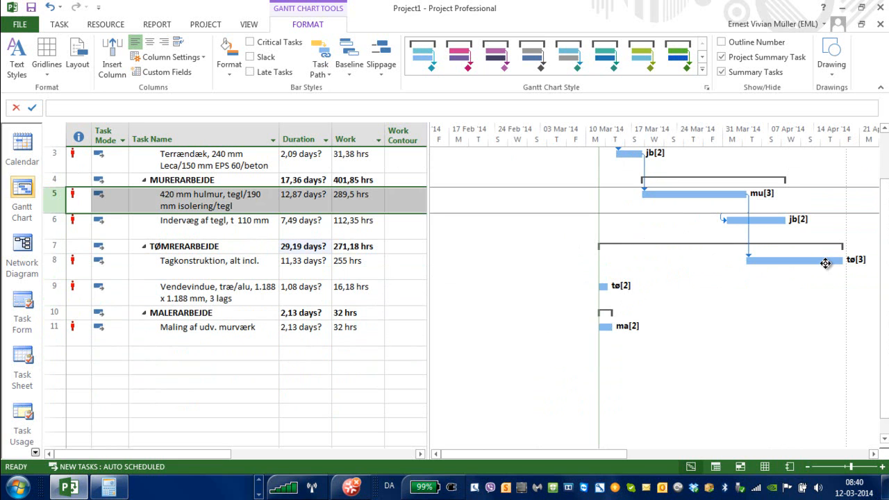
# Link Tagkonstruktion, Vendevindue and Maling af udv. murværk in sequence on the Gantt chart.
pyautogui.moveTo(821, 260); pyautogui.dragTo(604, 287)
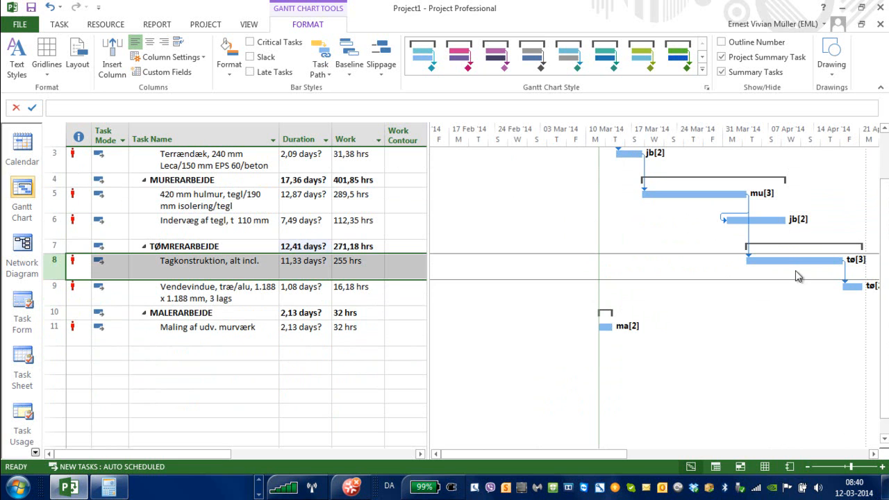
pyautogui.moveTo(853, 286); pyautogui.dragTo(631, 340)
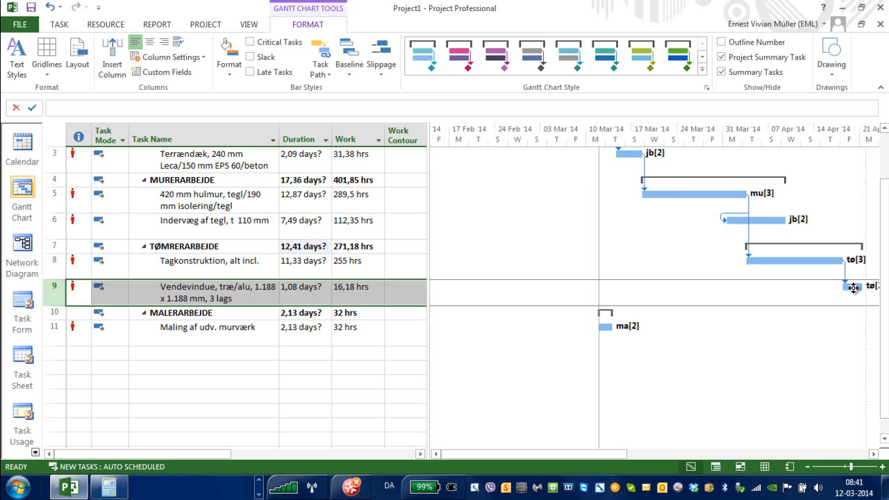
pyautogui.click(876, 454)
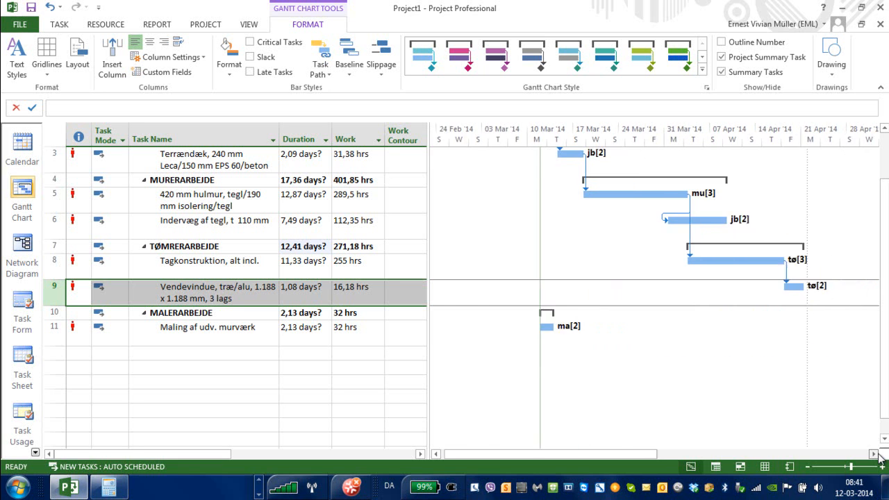
pyautogui.click(876, 454)
pyautogui.moveTo(699, 286); pyautogui.dragTo(452, 330)
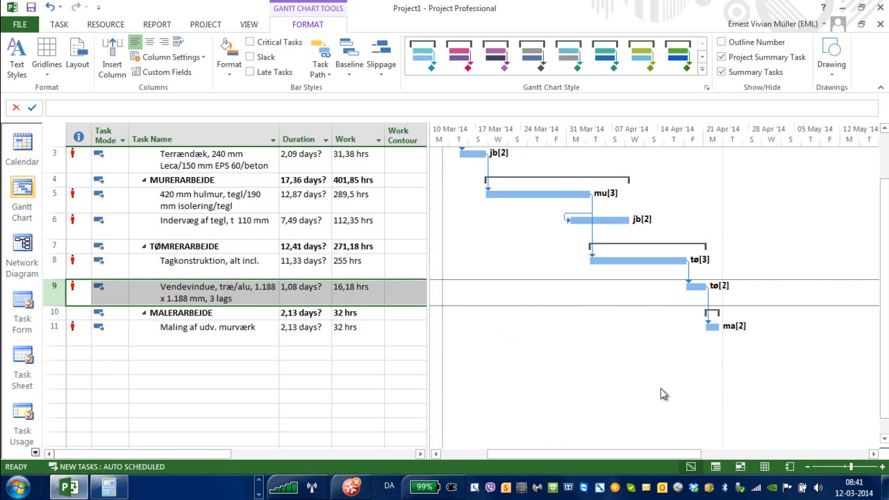
# Set the Left text of the Task bar style to the Start field.
pyautogui.scroll(1, 650, 375)
pyautogui.rightClick(644, 181)
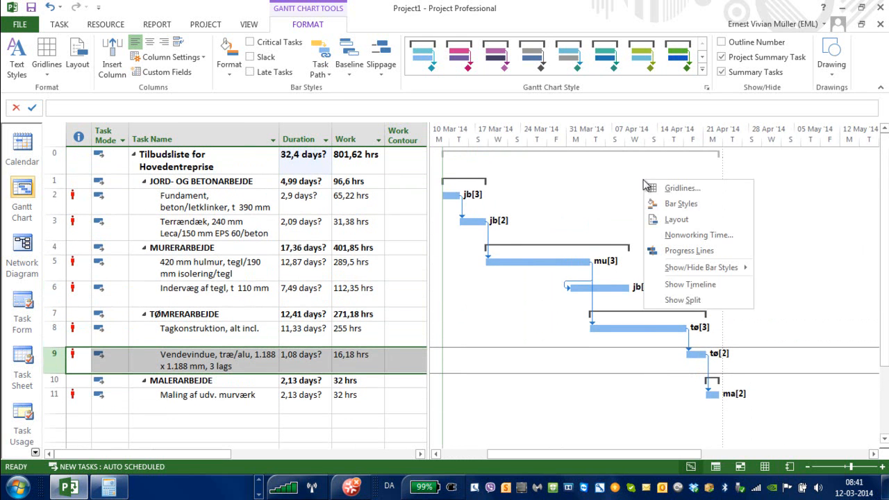
pyautogui.click(657, 206)
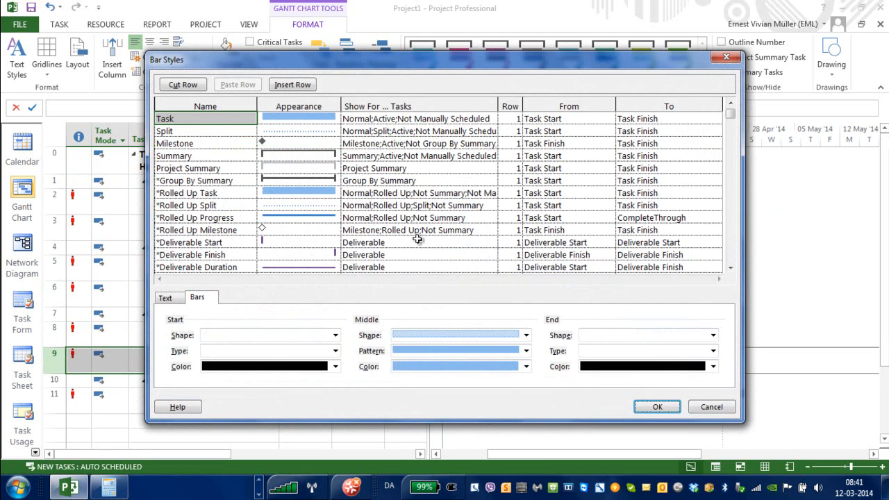
pyautogui.click(166, 297)
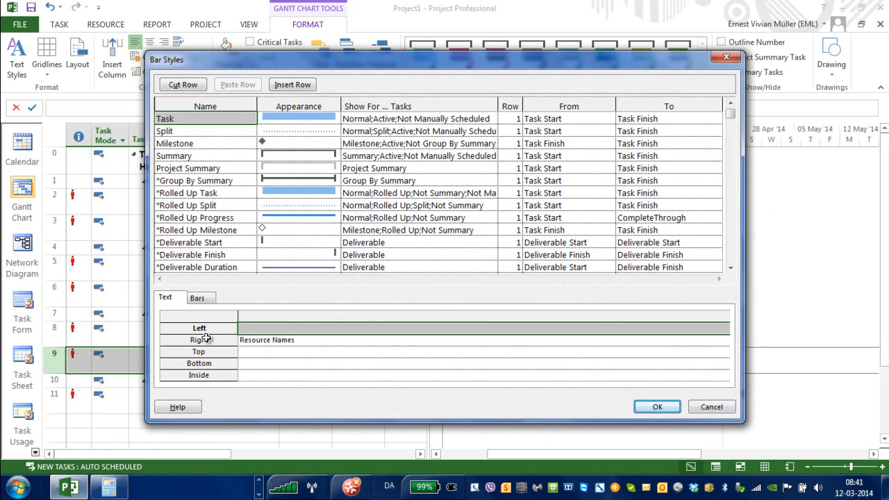
pyautogui.click(247, 329)
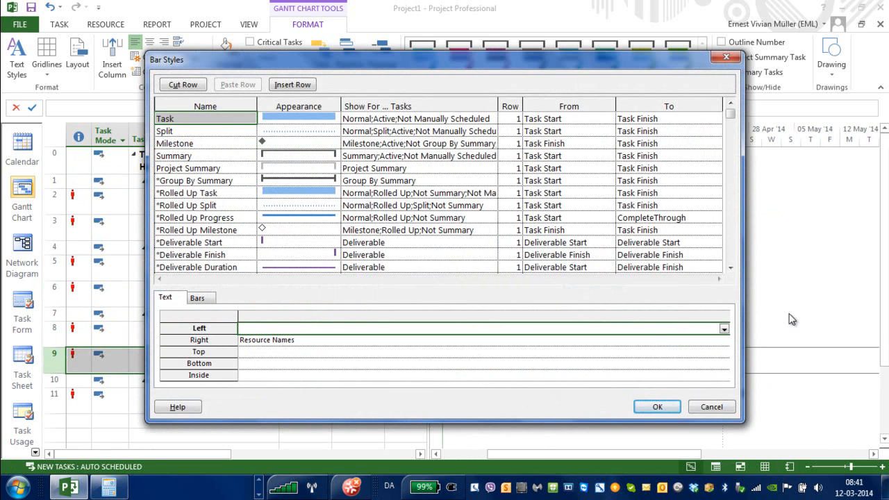
pyautogui.click(725, 329)
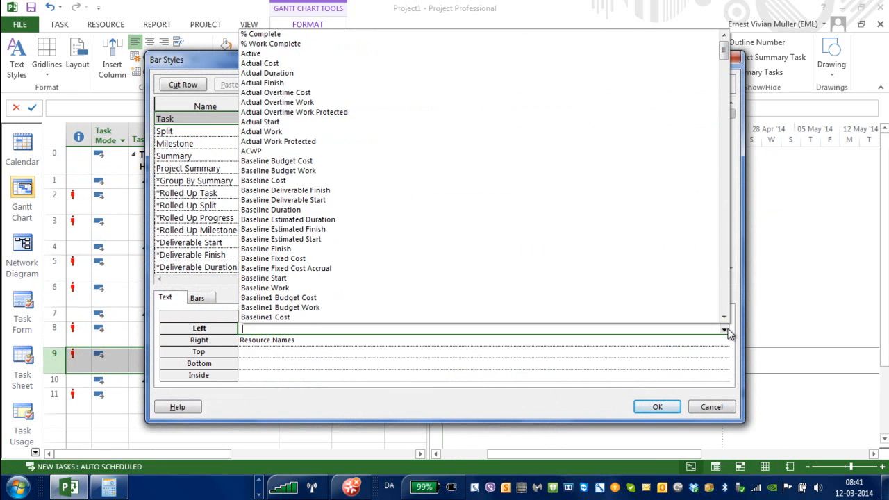
pyautogui.write('Scheduled Duration')
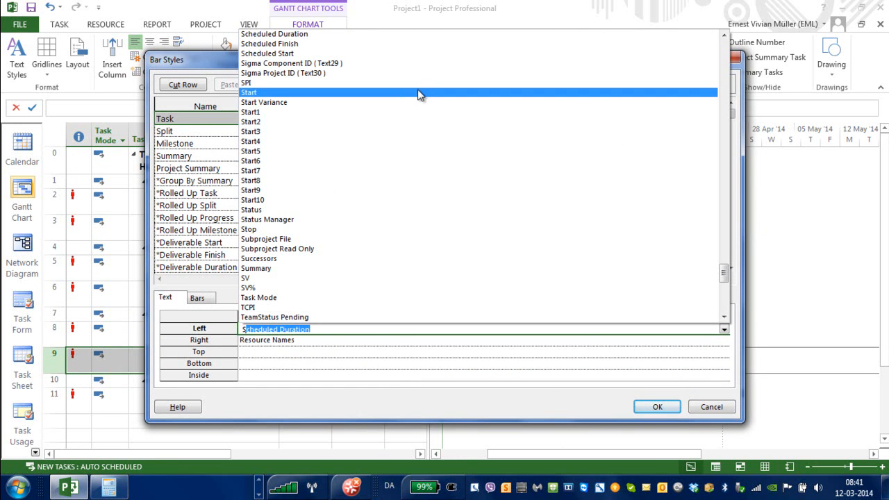
pyautogui.click(418, 93)
# Set the Right text of the Task bar style to the Finish field.
pyautogui.click(400, 341)
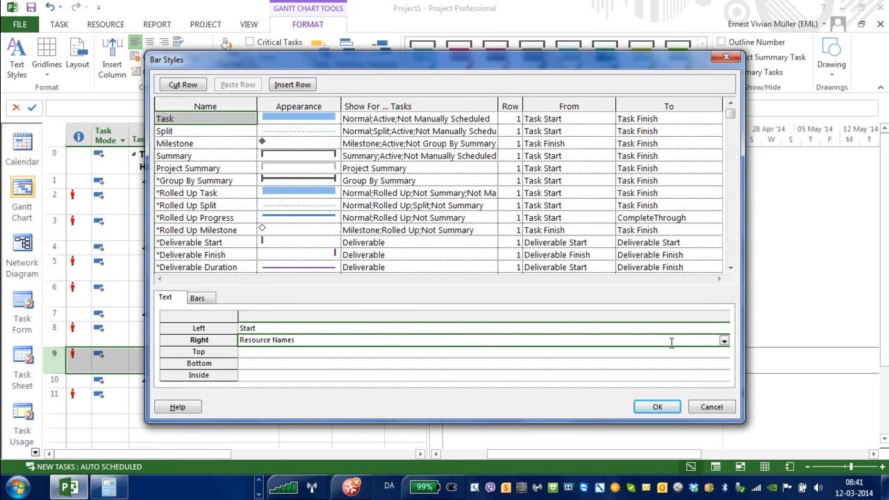
pyautogui.click(725, 341)
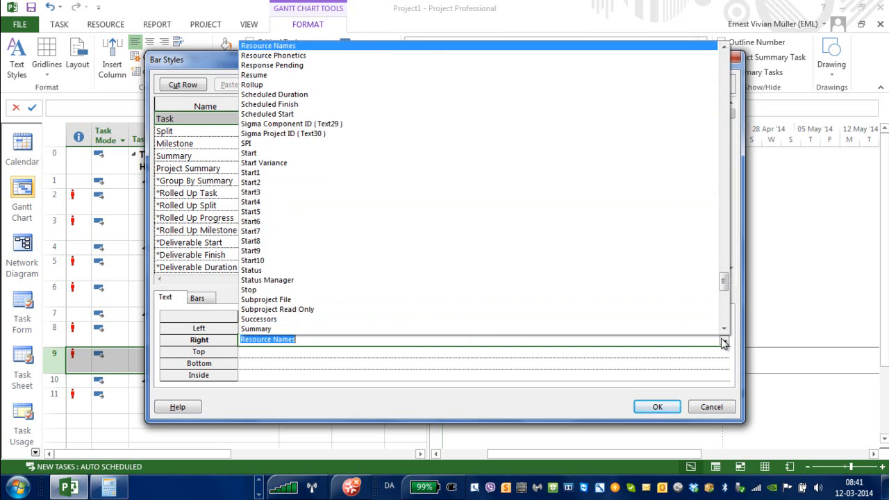
pyautogui.write('n')
pyautogui.click(616, 47)
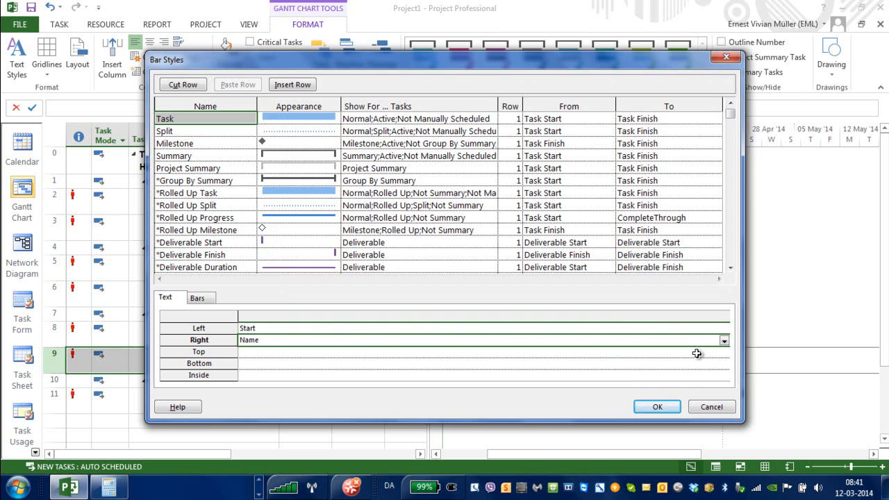
pyautogui.click(724, 342)
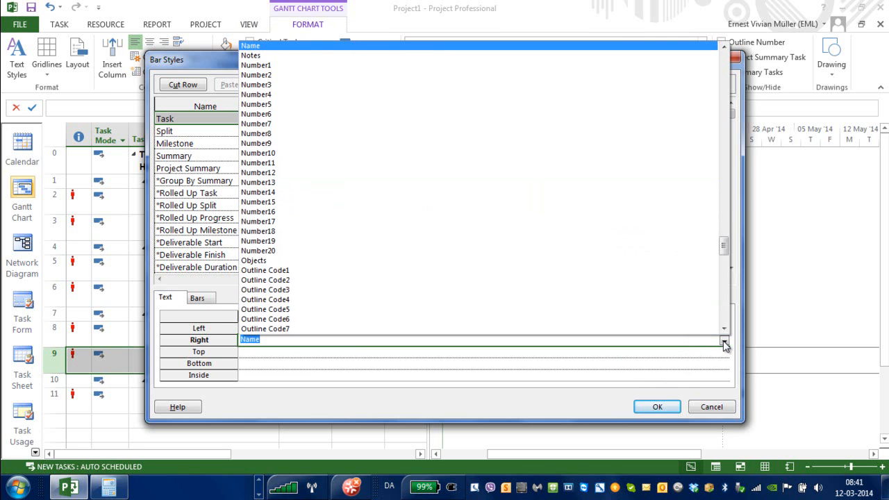
pyautogui.write('f')
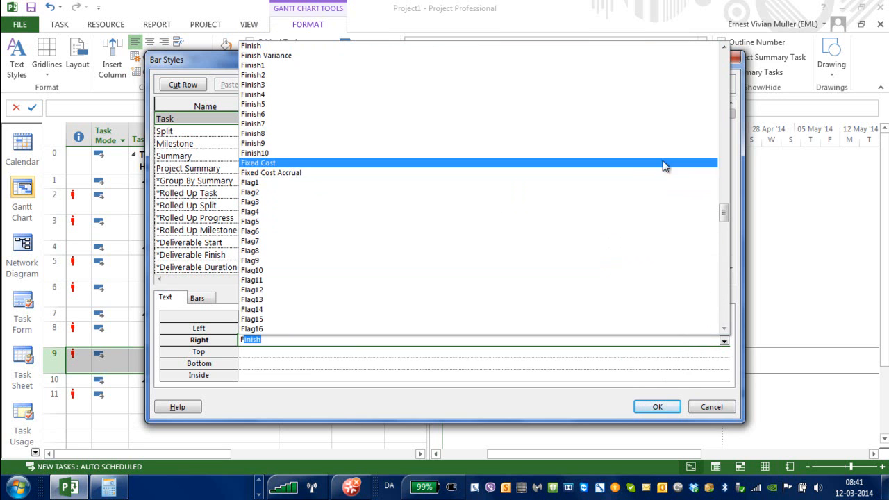
pyautogui.click(635, 47)
# Set the Task bar style's Top text to Name and its Bottom text to Resource Names, and apply the bar styles.
pyautogui.click(548, 354)
pyautogui.click(724, 354)
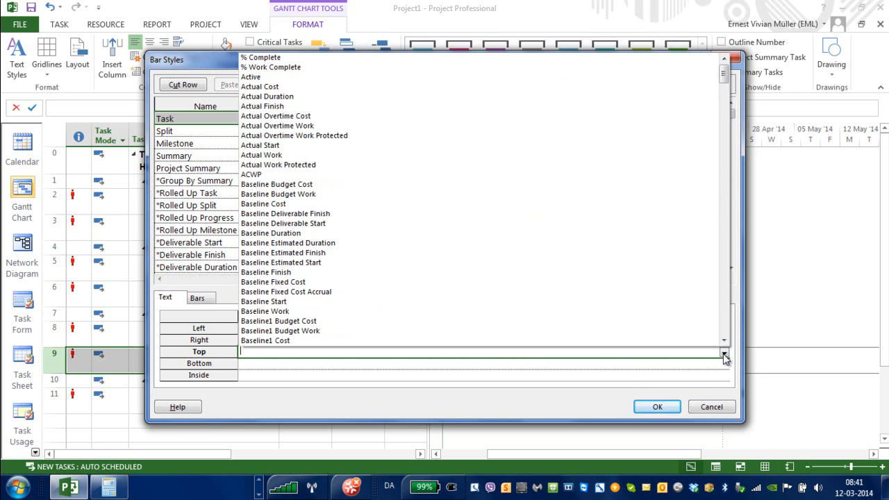
pyautogui.write('n')
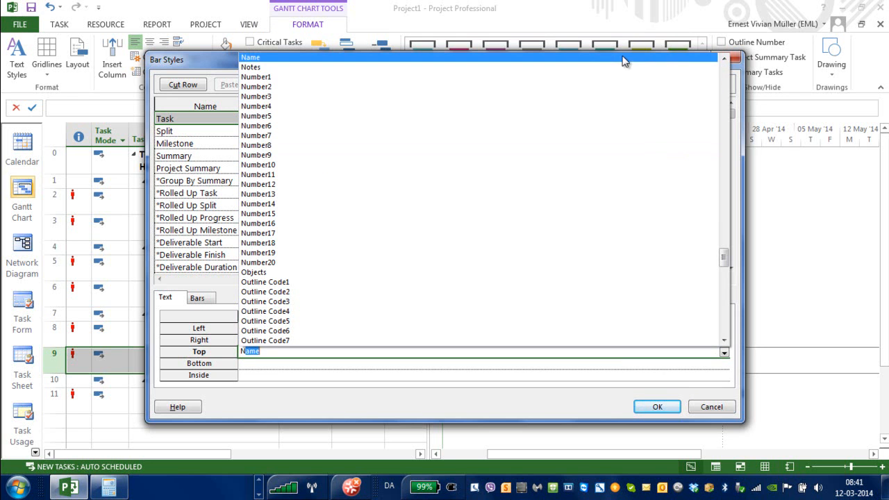
pyautogui.click(623, 58)
pyautogui.click(584, 364)
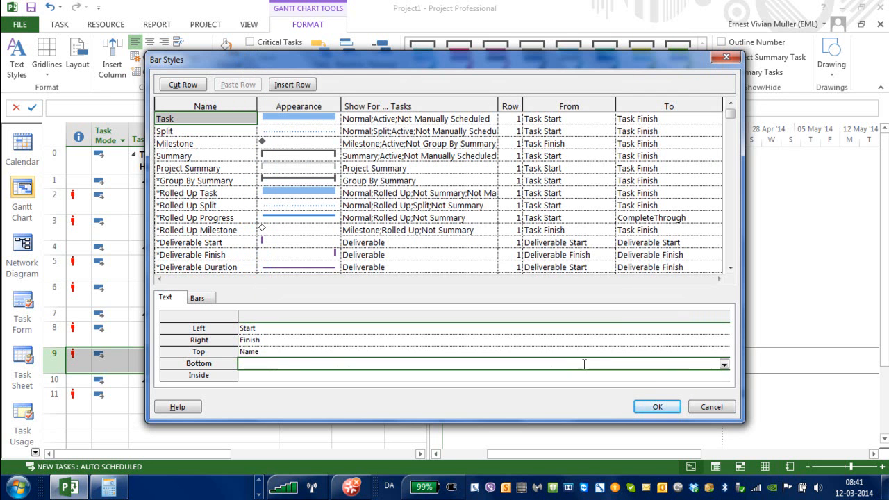
pyautogui.click(724, 365)
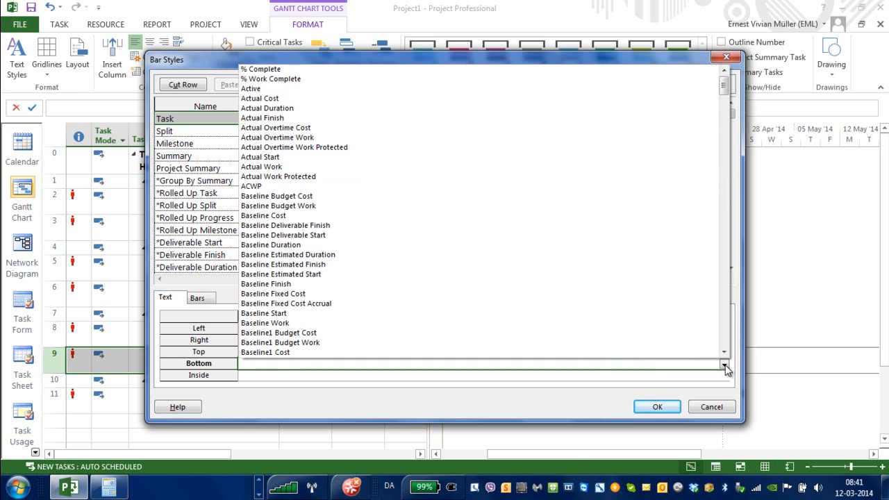
pyautogui.write('rring')
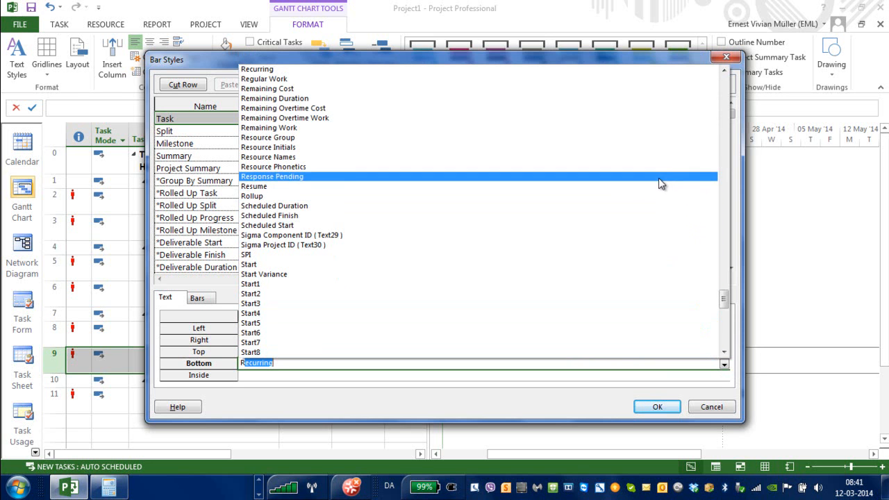
pyautogui.click(655, 157)
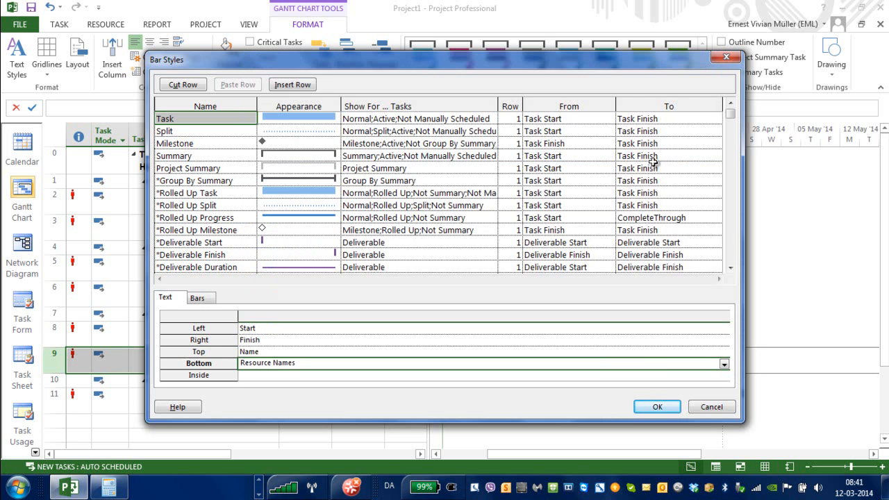
pyautogui.click(657, 412)
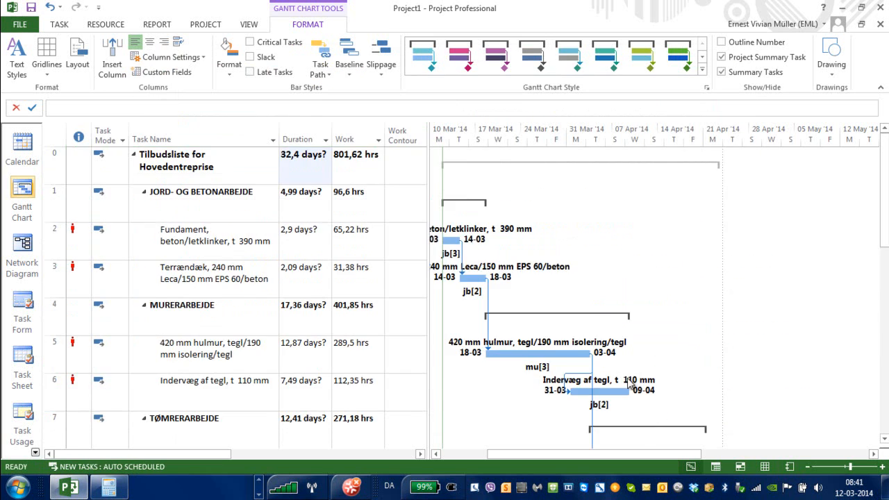
pyautogui.scroll(-2, 629, 382)
pyautogui.scroll(2, 636, 387)
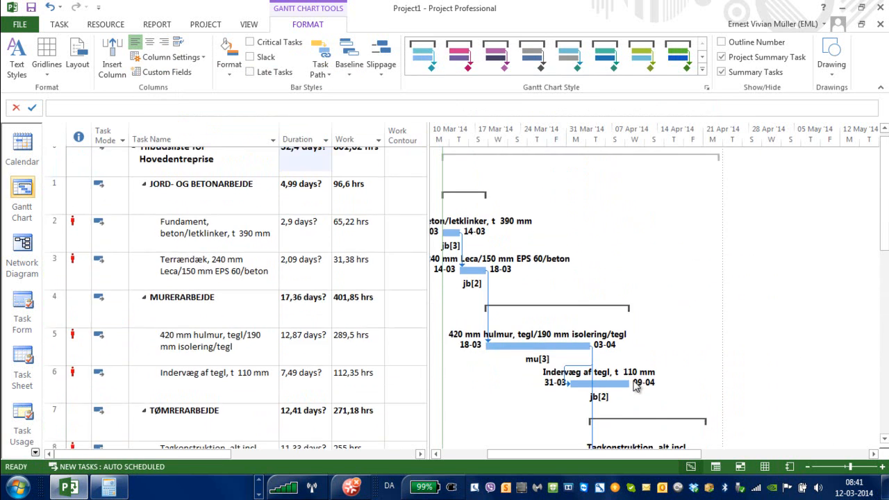
pyautogui.scroll(-2, 619, 417)
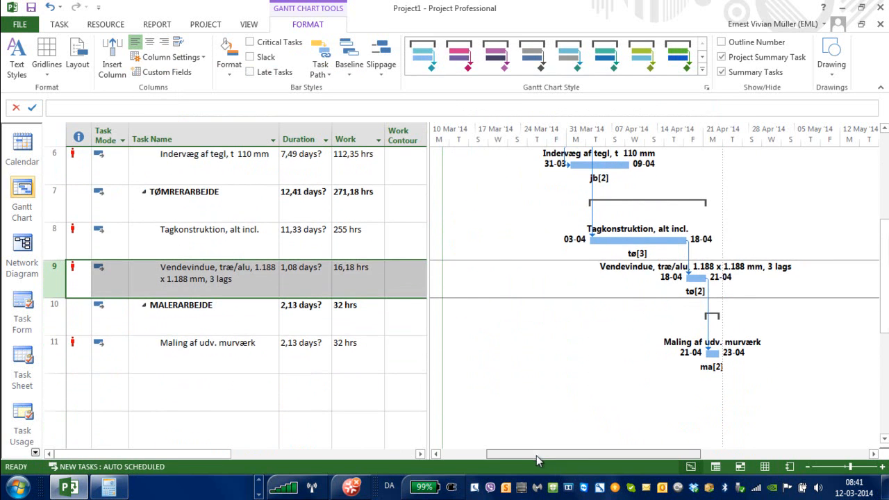
pyautogui.moveTo(537, 456); pyautogui.dragTo(490, 455)
pyautogui.scroll(2, 512, 384)
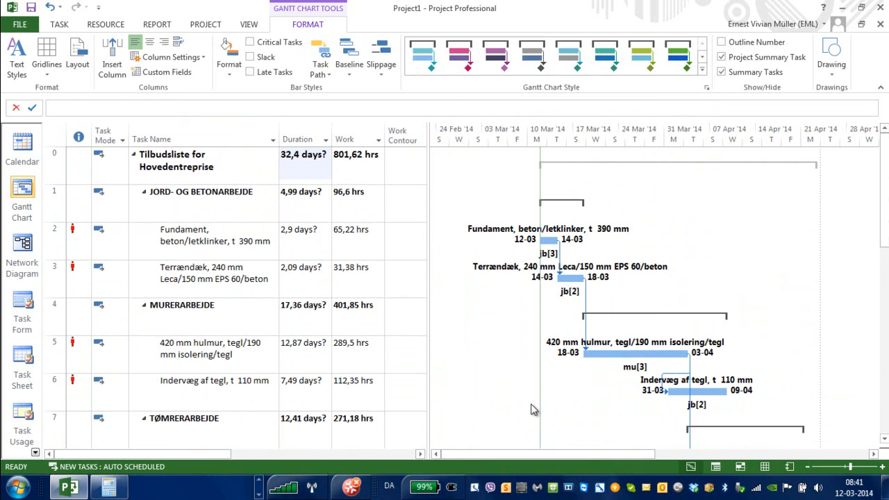